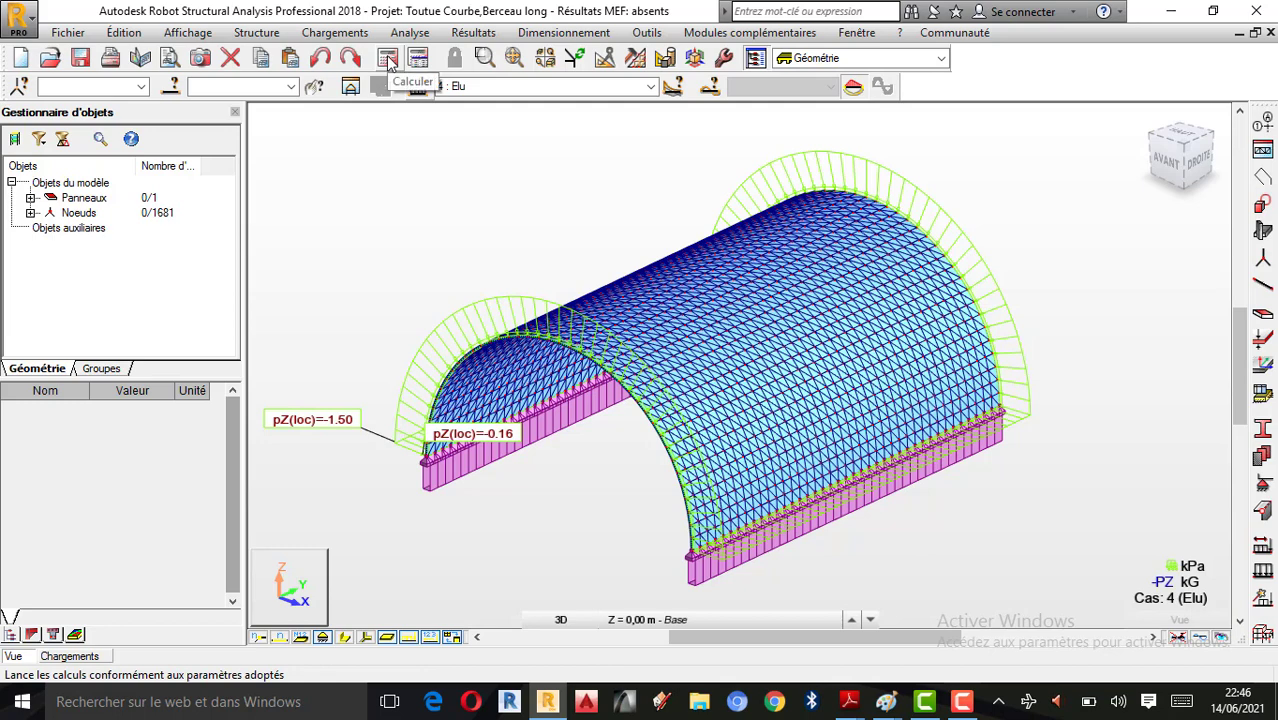
Step: Verify the structure for errors and run the calculation of the model
{"action": "left_click", "coordinate": [410, 32]}
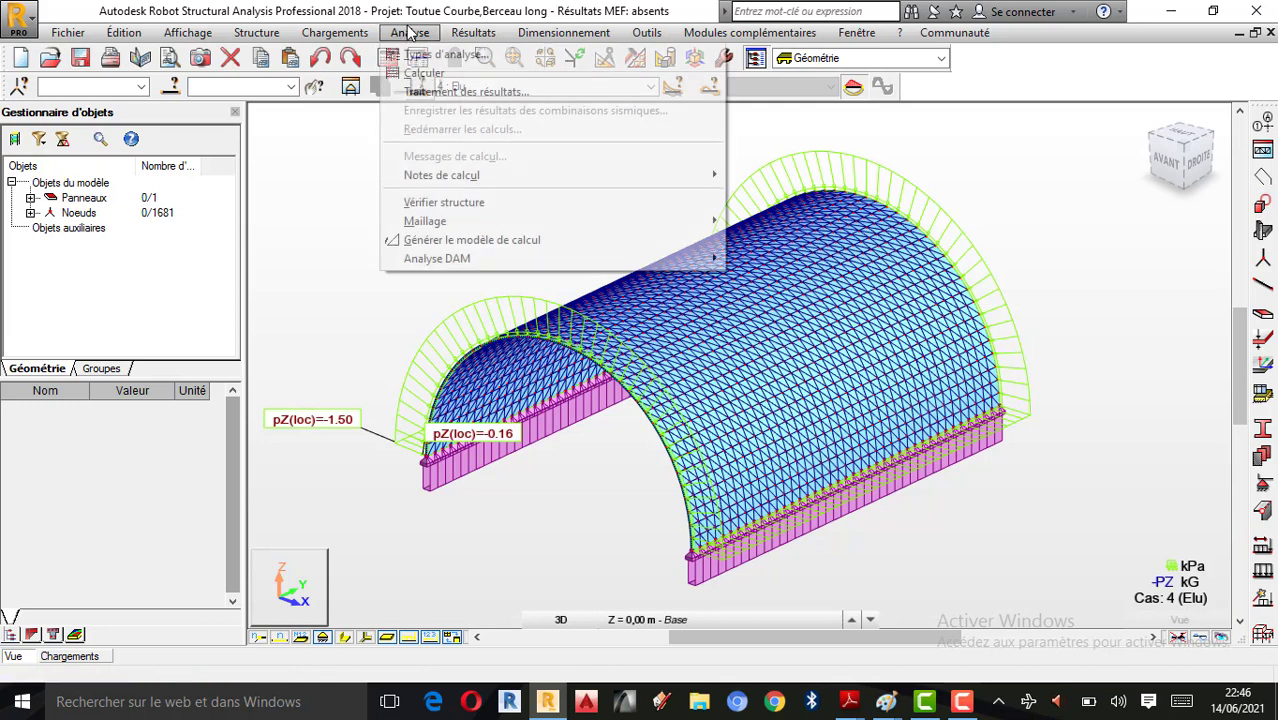
{"action": "left_click", "coordinate": [481, 203]}
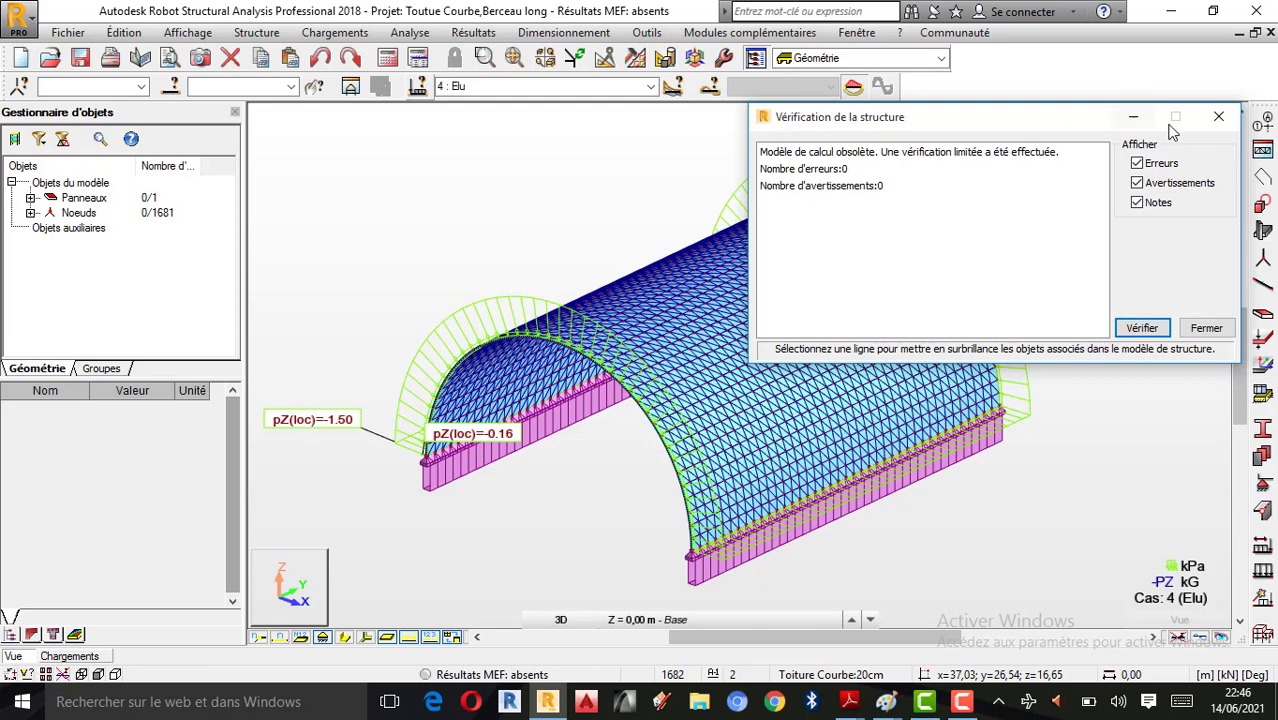
{"action": "left_click", "coordinate": [1219, 117]}
{"action": "left_click", "coordinate": [390, 60]}
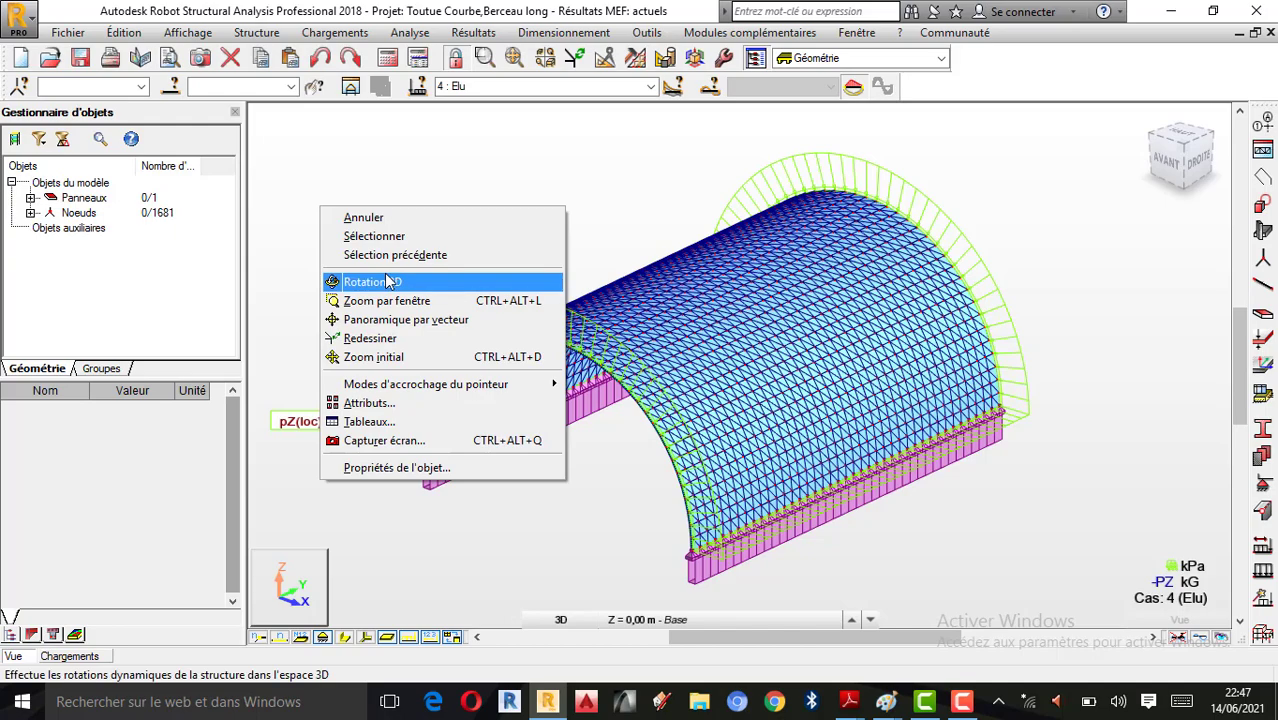
Step: Try to display the bar diagrams for forces Fx, Fy, Fz and moments Mx, My
{"action": "left_click", "coordinate": [428, 280]}
{"action": "left_click_drag", "start_coordinate": [560, 340], "coordinate": [645, 434]}
{"action": "left_click_drag", "start_coordinate": [579, 365], "coordinate": [727, 391]}
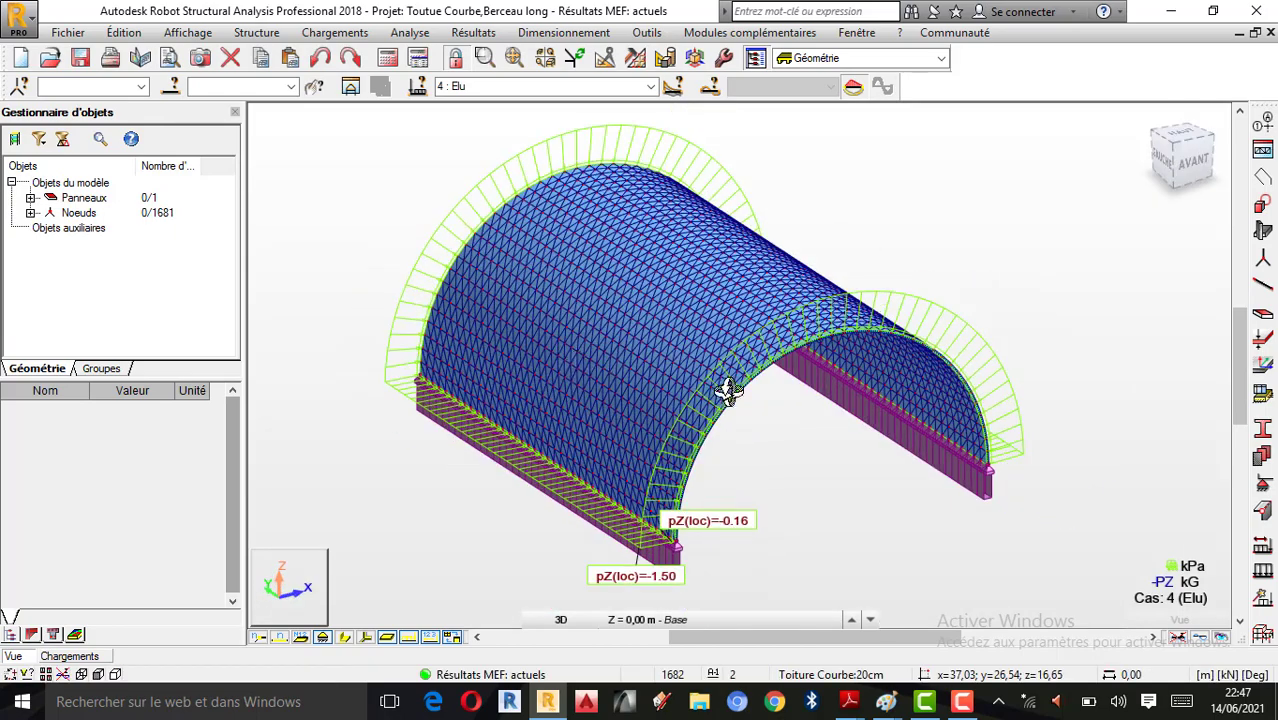
{"action": "right_click", "coordinate": [848, 238]}
{"action": "left_click", "coordinate": [883, 247]}
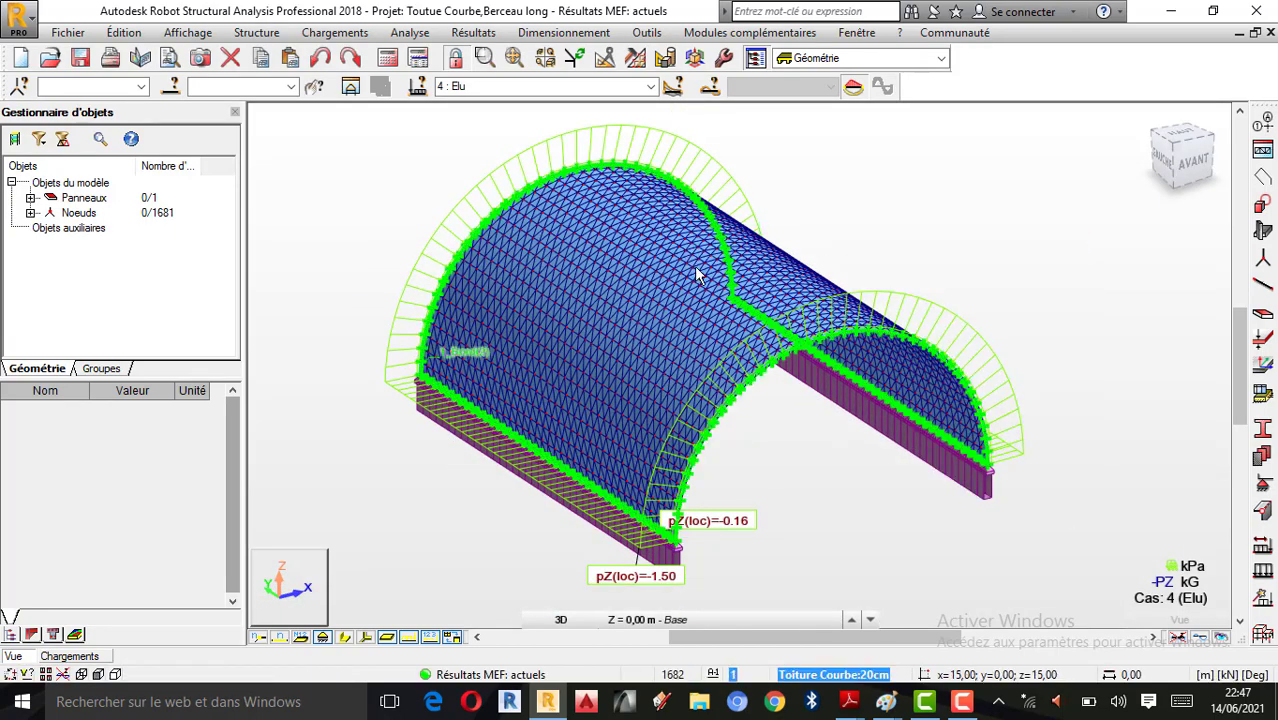
{"action": "left_click", "coordinate": [477, 34]}
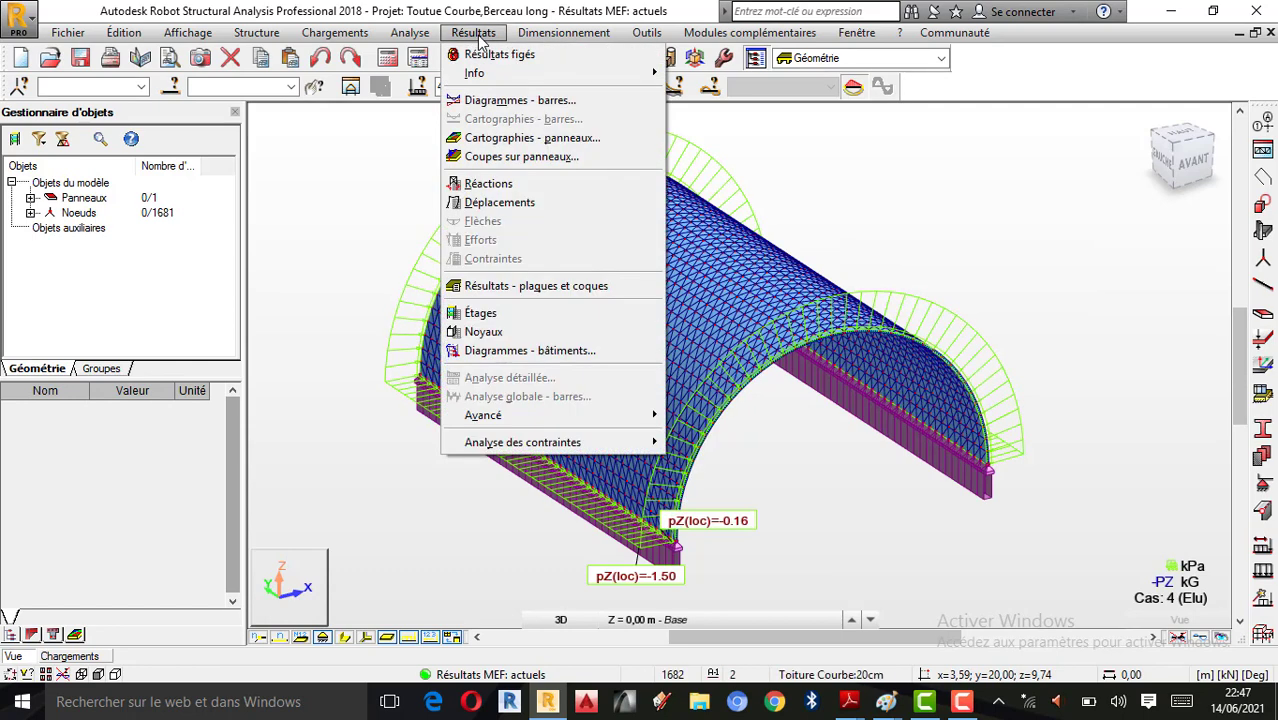
{"action": "left_click", "coordinate": [500, 100]}
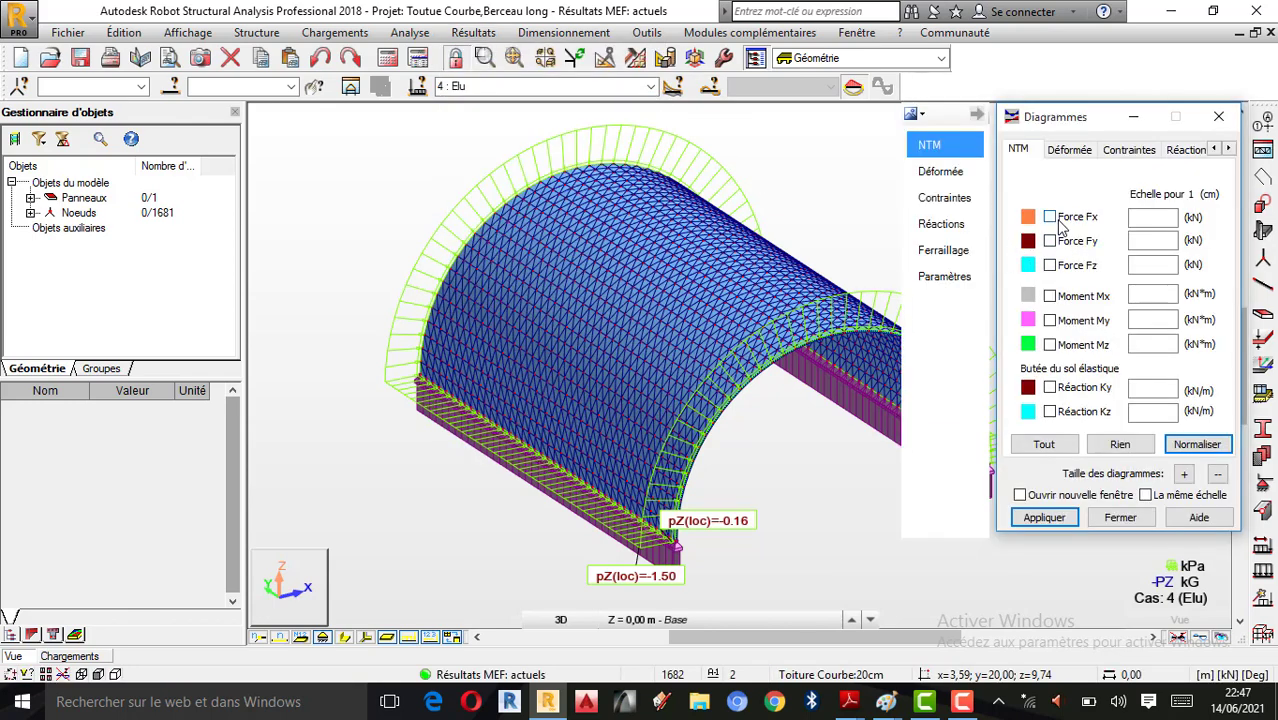
{"action": "left_click", "coordinate": [1055, 242]}
{"action": "left_click", "coordinate": [1057, 265]}
{"action": "left_click", "coordinate": [1057, 321]}
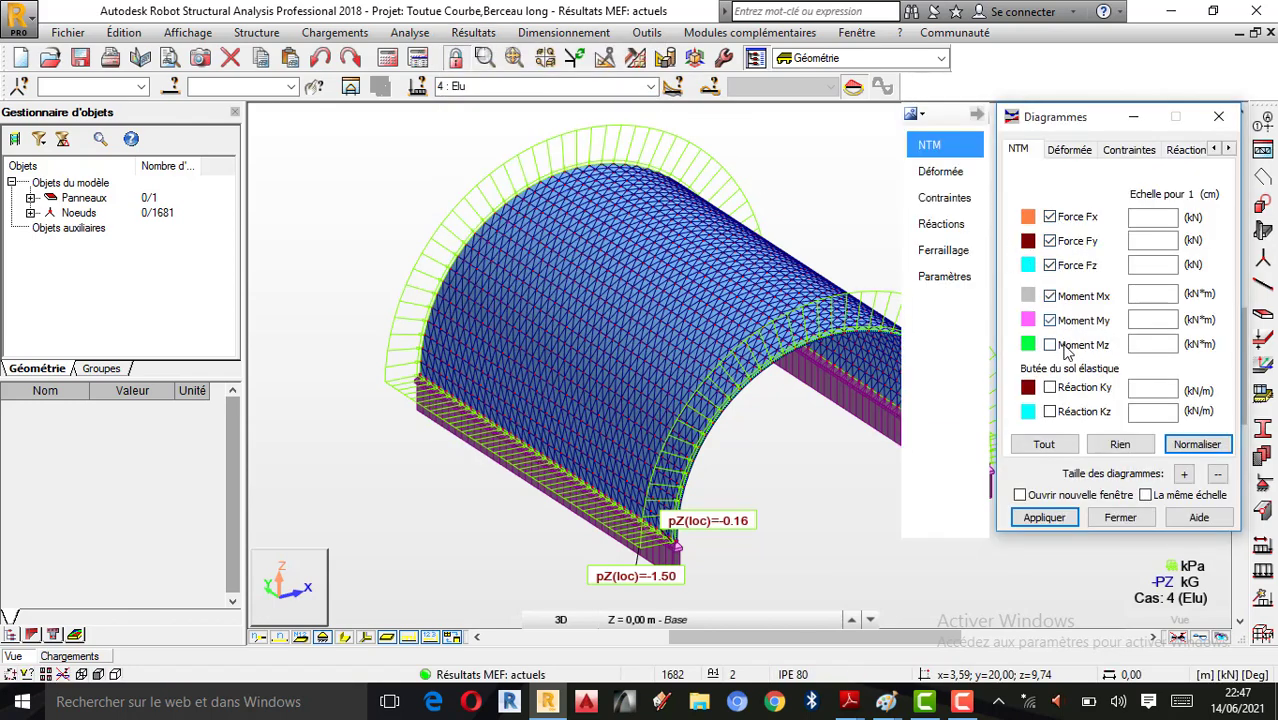
{"action": "left_click", "coordinate": [1042, 517]}
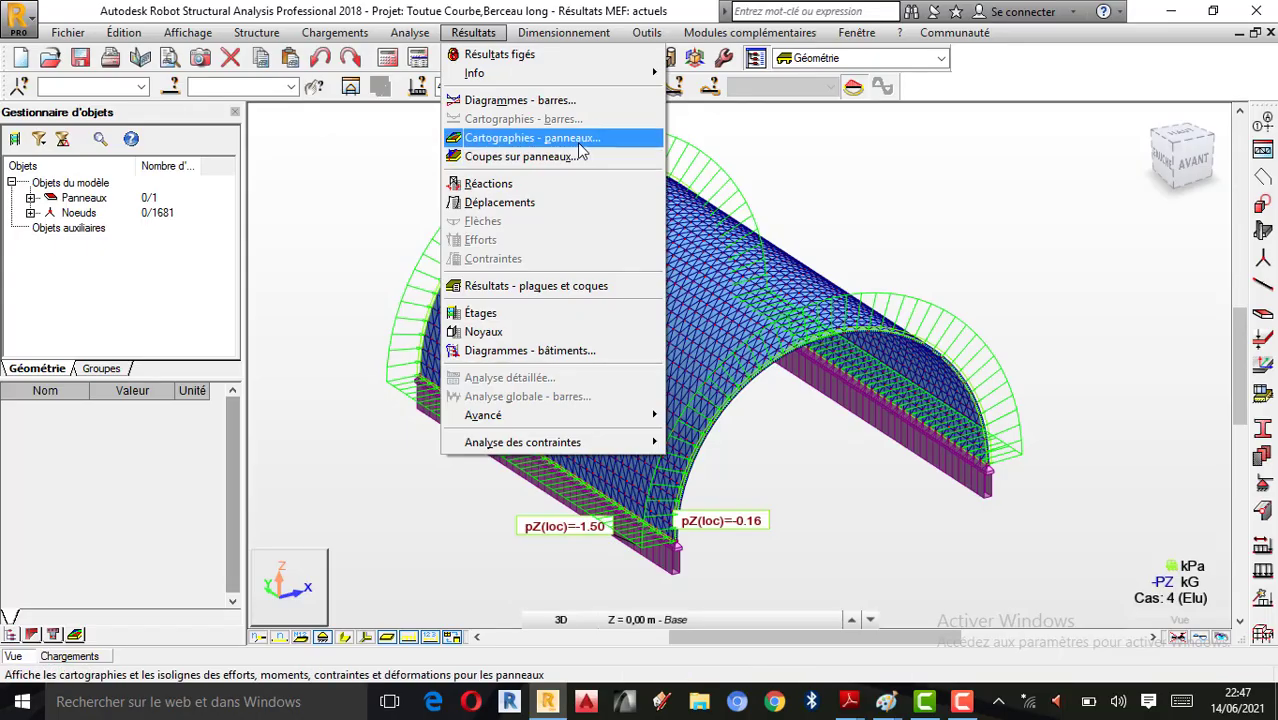
Step: Display the panel map of the xx moments with value descriptions on the vault
{"action": "left_click", "coordinate": [575, 135]}
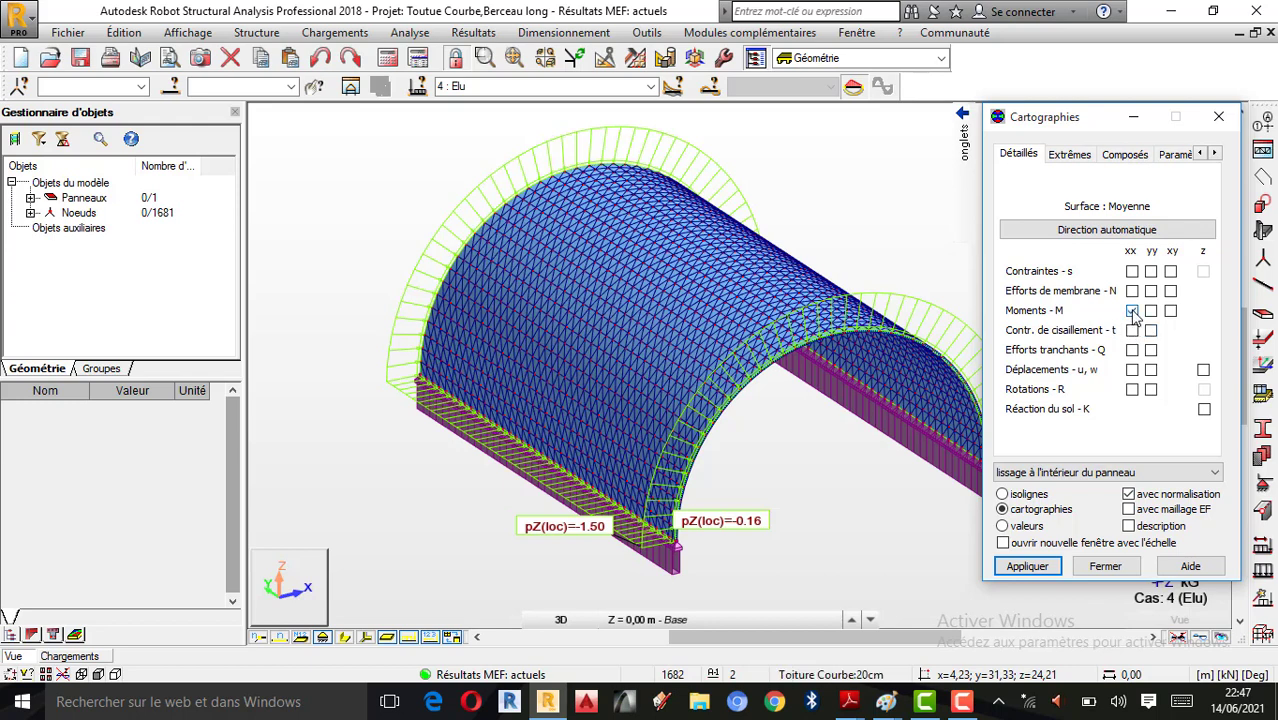
{"action": "left_click", "coordinate": [1132, 527]}
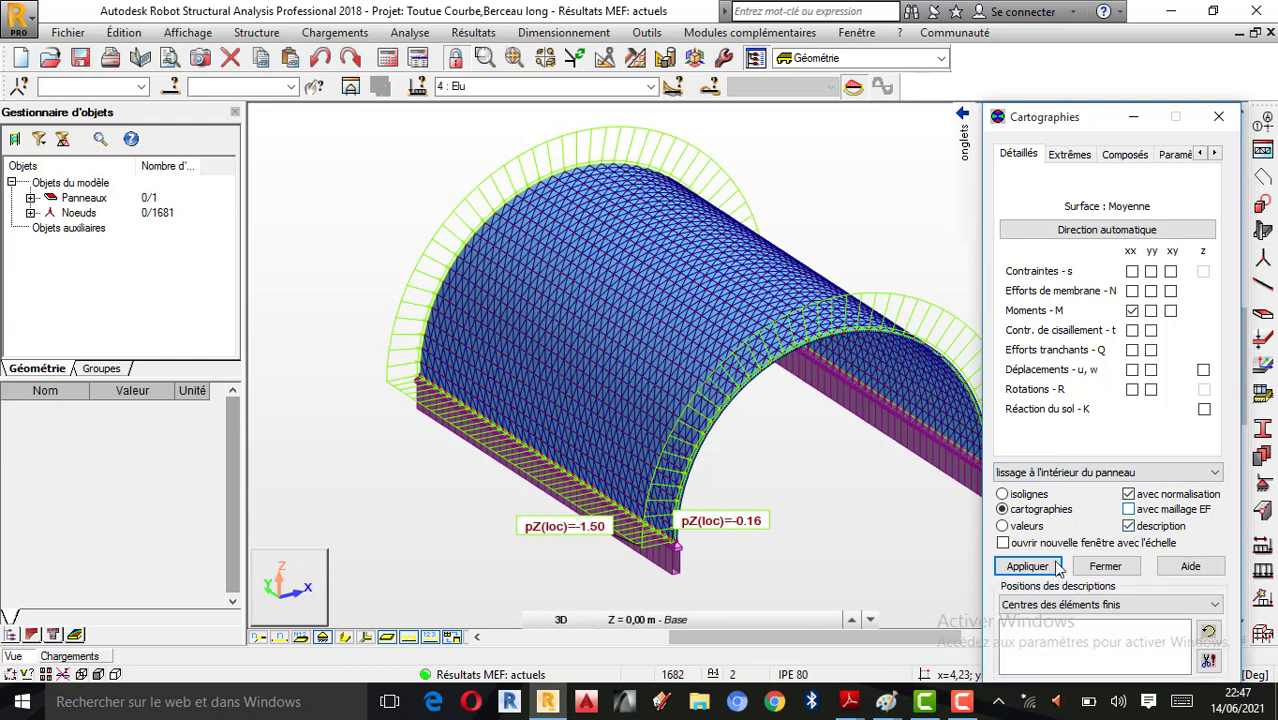
{"action": "left_click", "coordinate": [1033, 568]}
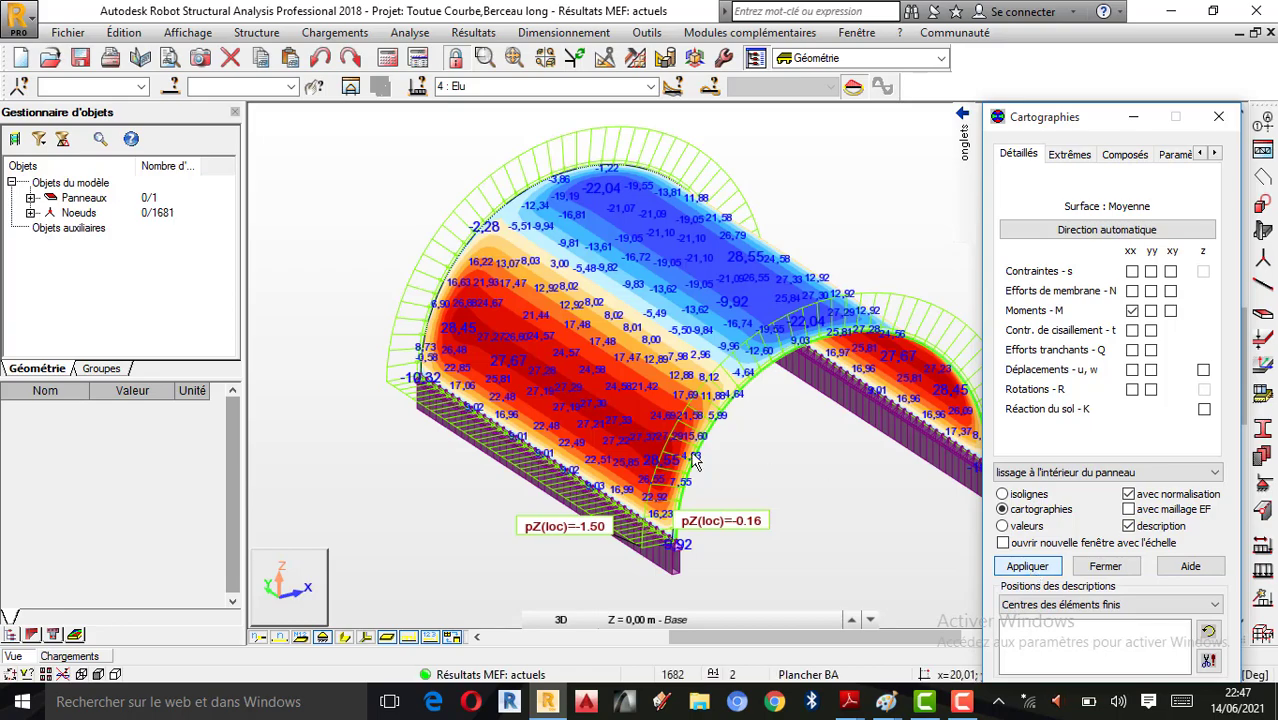
Step: Add the finite element mesh to the vault's xx moment map
{"action": "scroll", "coordinate": [480, 400], "scroll_direction": "down", "scroll_amount": 1}
{"action": "right_click", "coordinate": [738, 230]}
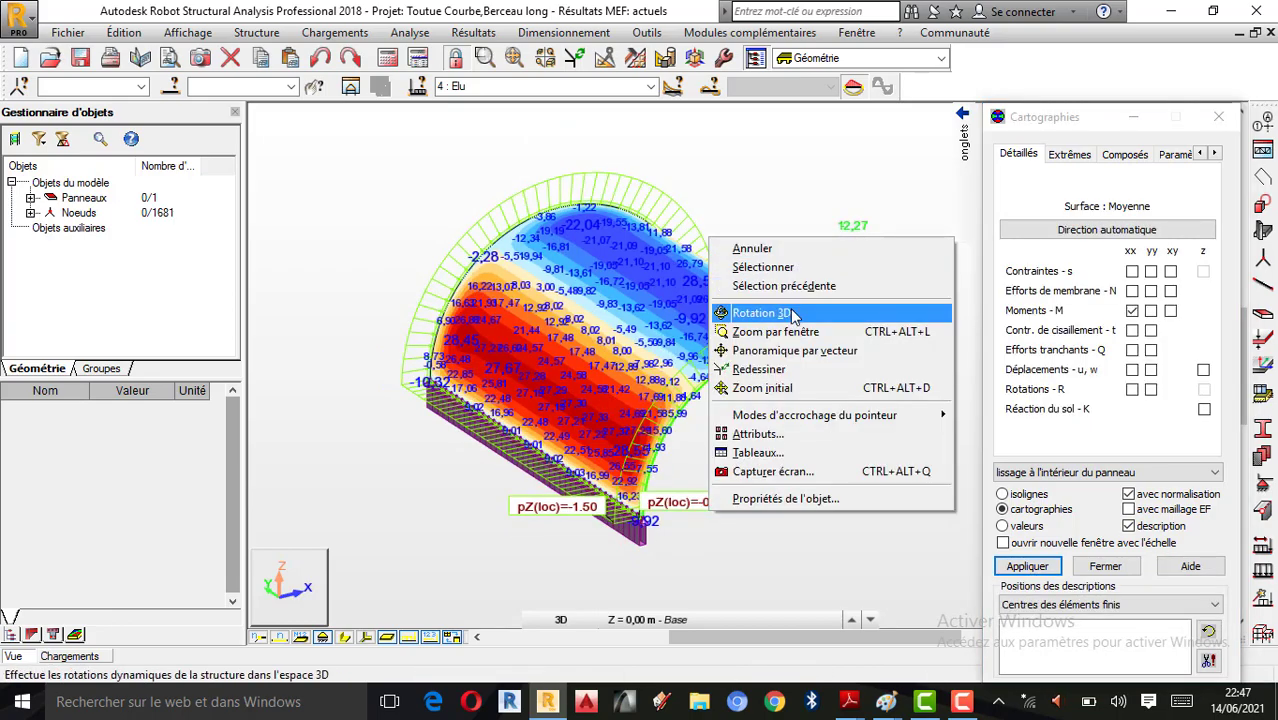
{"action": "left_click", "coordinate": [790, 312]}
{"action": "left_click_drag", "start_coordinate": [776, 334], "coordinate": [850, 338]}
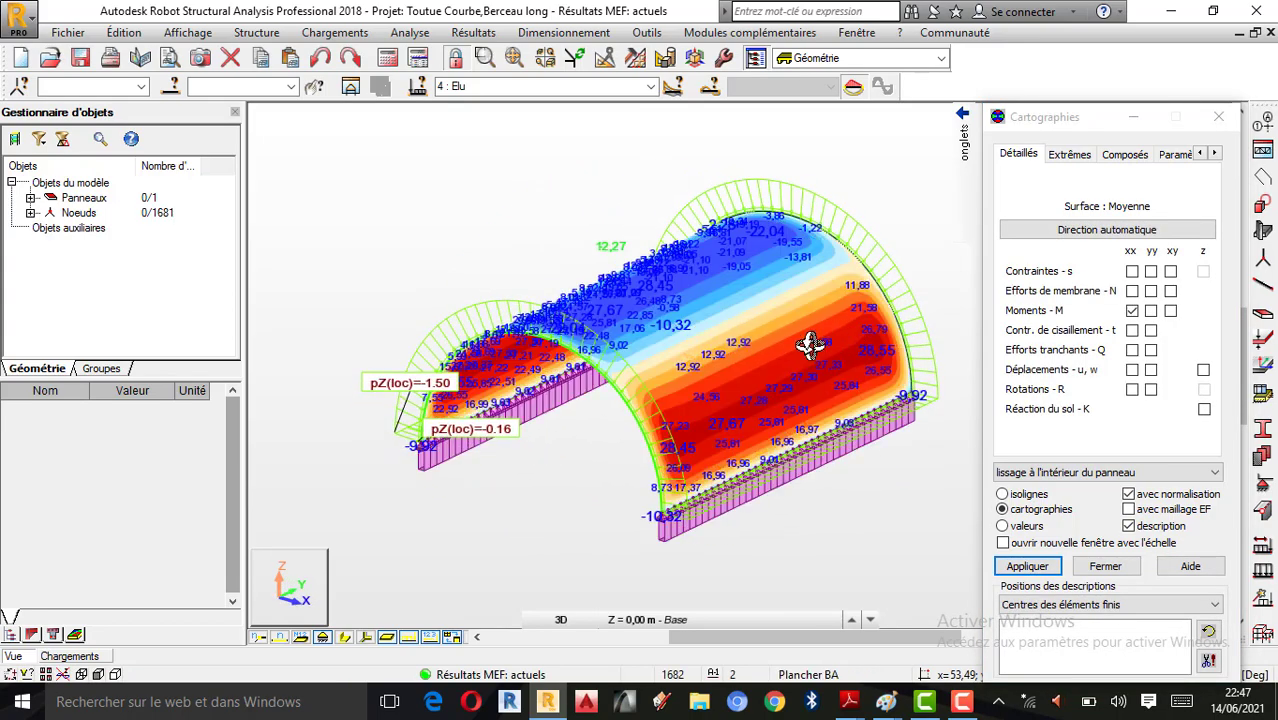
{"action": "scroll", "coordinate": [852, 343], "scroll_direction": "up", "scroll_amount": 1}
{"action": "left_click_drag", "start_coordinate": [774, 347], "coordinate": [750, 350]}
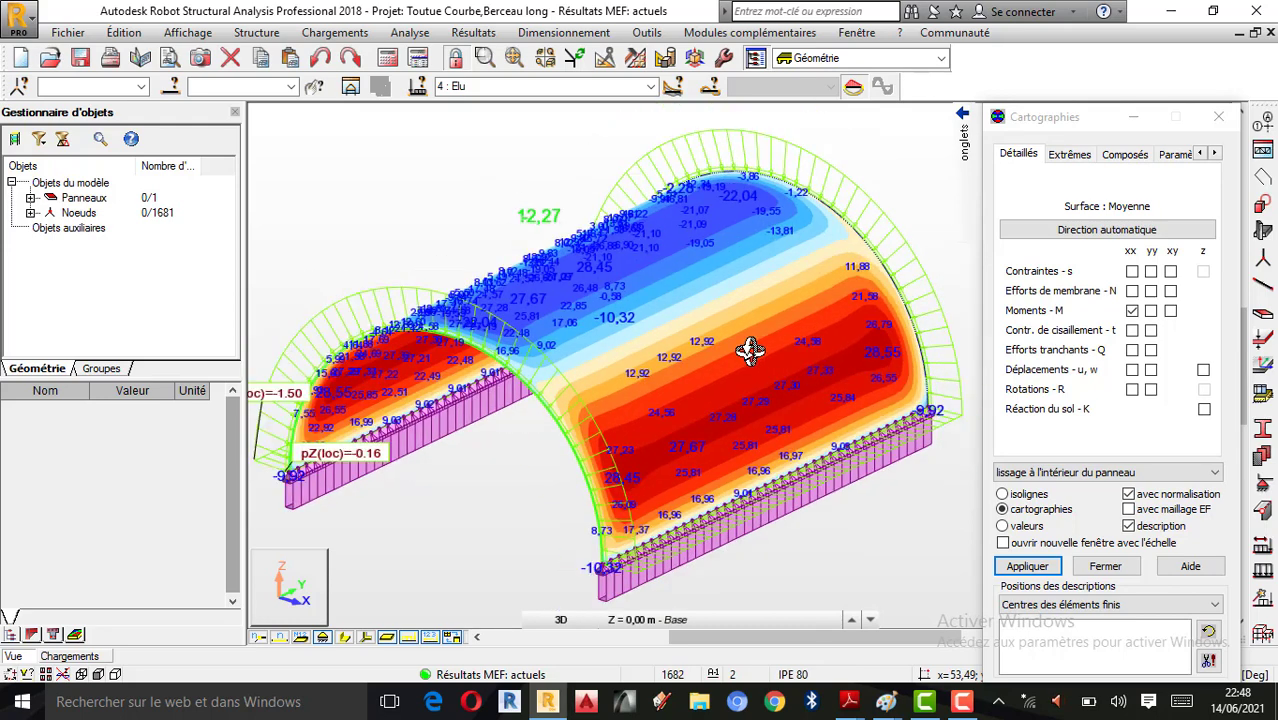
{"action": "left_click", "coordinate": [1133, 511]}
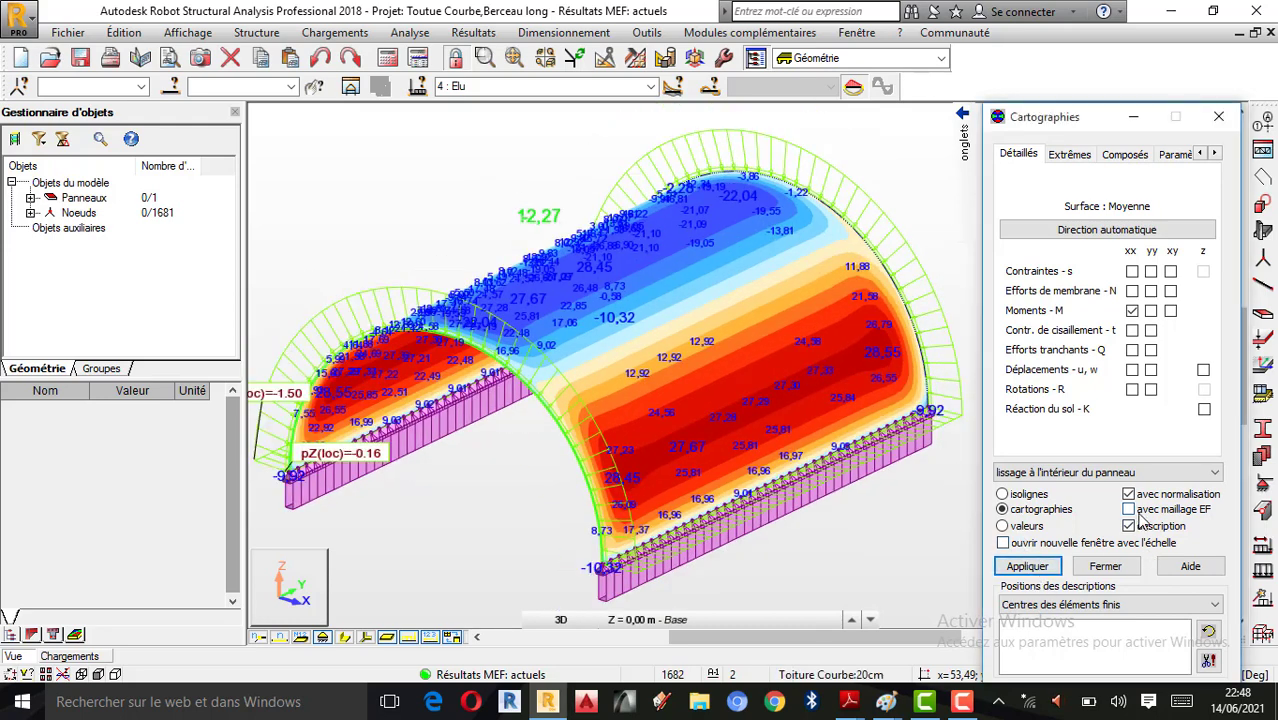
{"action": "left_click", "coordinate": [1045, 570]}
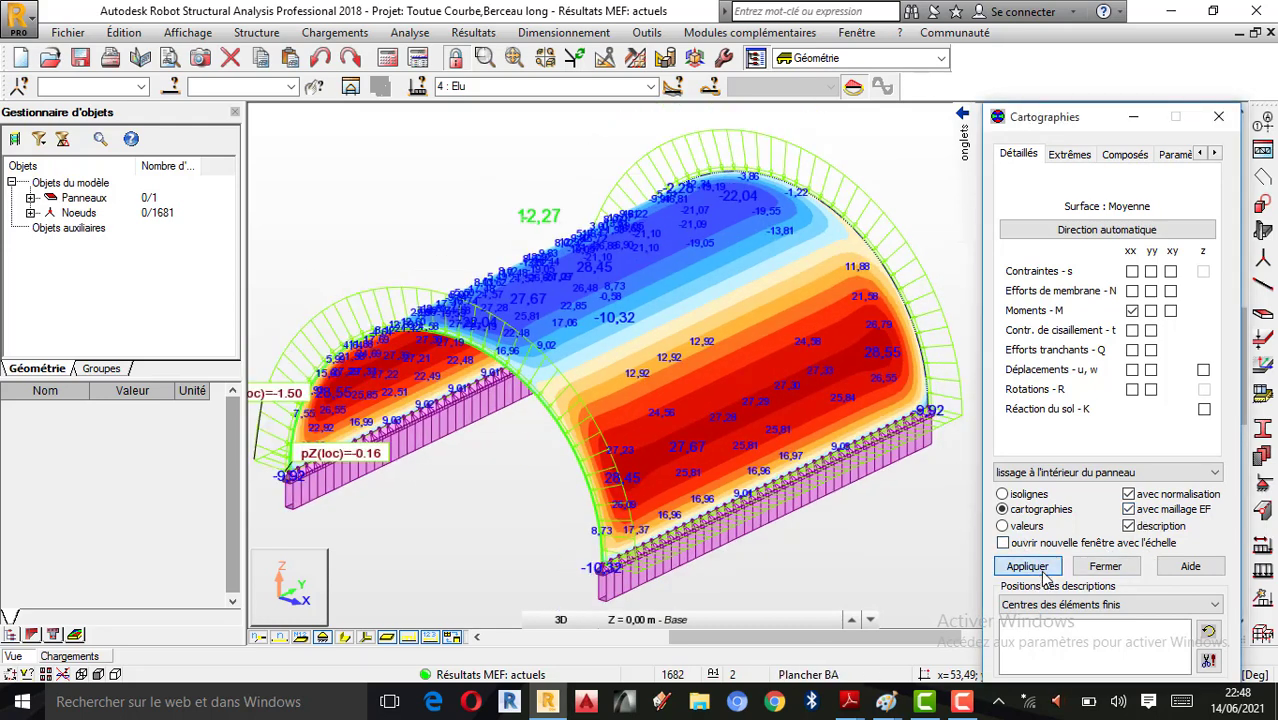
Step: Inspect the xx moment values on the meshed vault from both sides
{"action": "scroll", "coordinate": [718, 383], "scroll_direction": "up", "scroll_amount": 4}
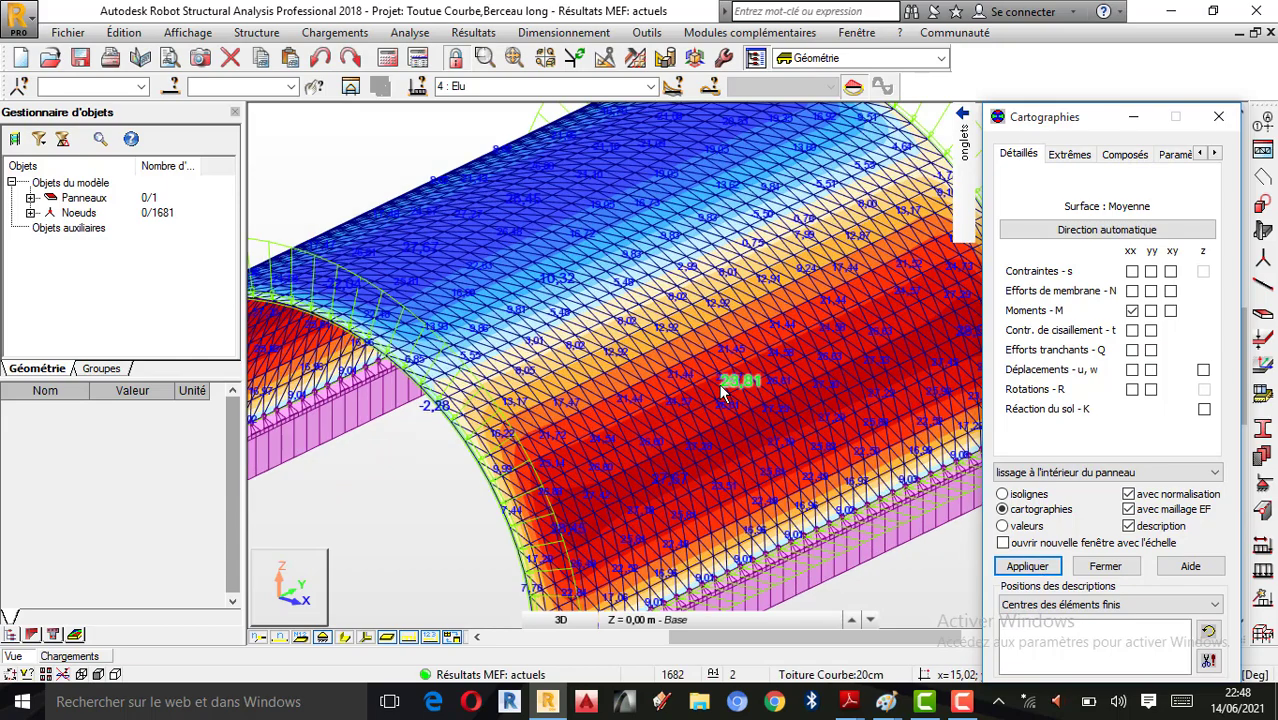
{"action": "scroll", "coordinate": [720, 385], "scroll_direction": "down", "scroll_amount": 5}
{"action": "right_click", "coordinate": [368, 212]}
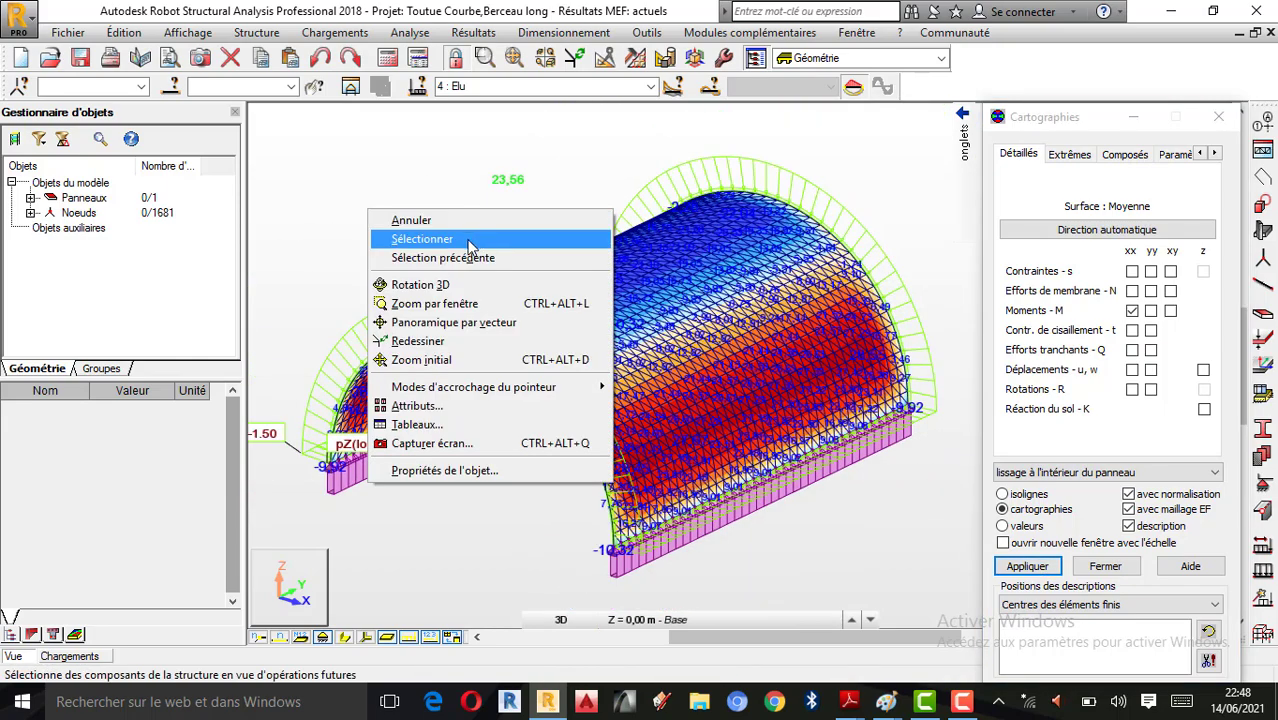
{"action": "left_click", "coordinate": [420, 284]}
{"action": "left_click_drag", "start_coordinate": [640, 385], "coordinate": [752, 396]}
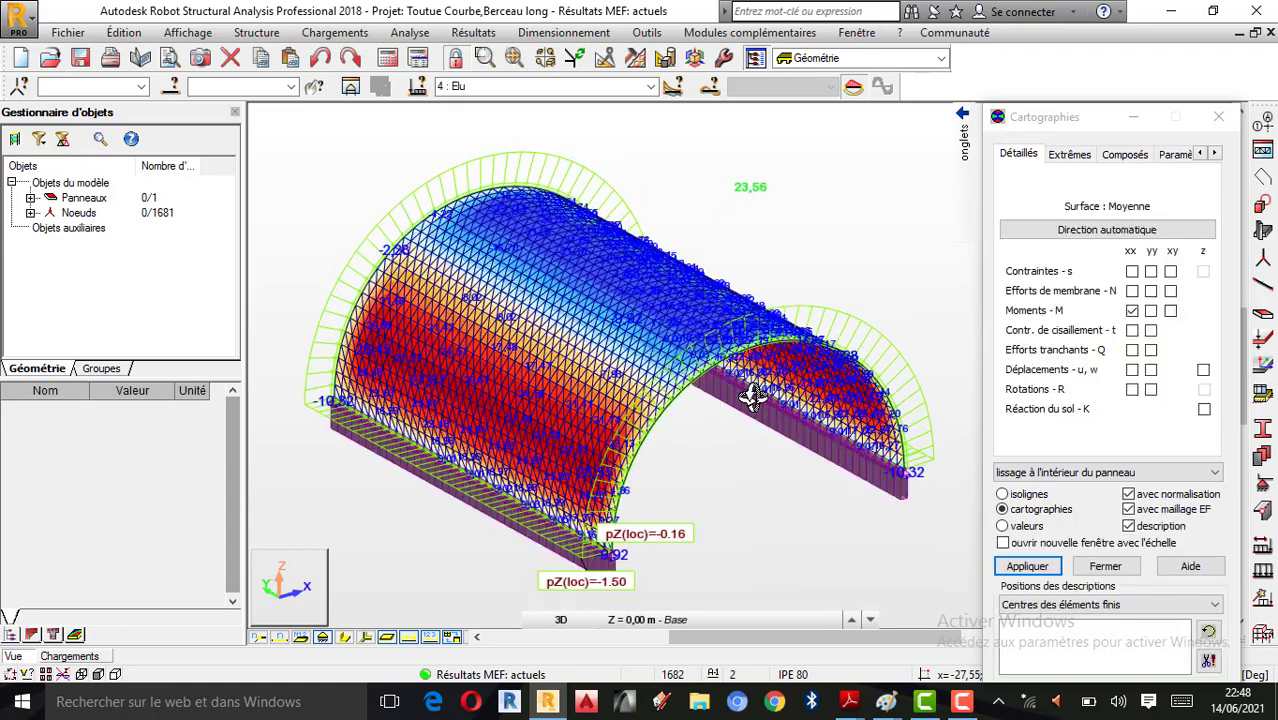
{"action": "scroll", "coordinate": [765, 403], "scroll_direction": "up", "scroll_amount": 1}
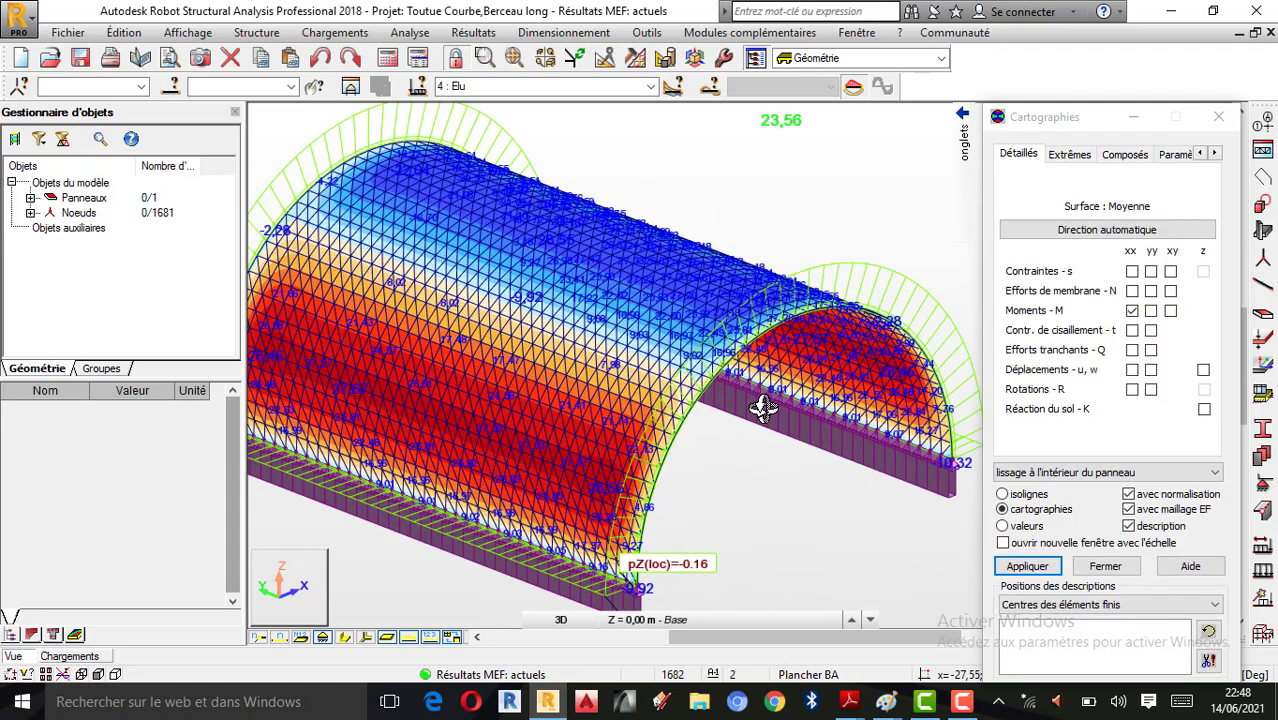
{"action": "scroll", "coordinate": [845, 385], "scroll_direction": "down", "scroll_amount": 1}
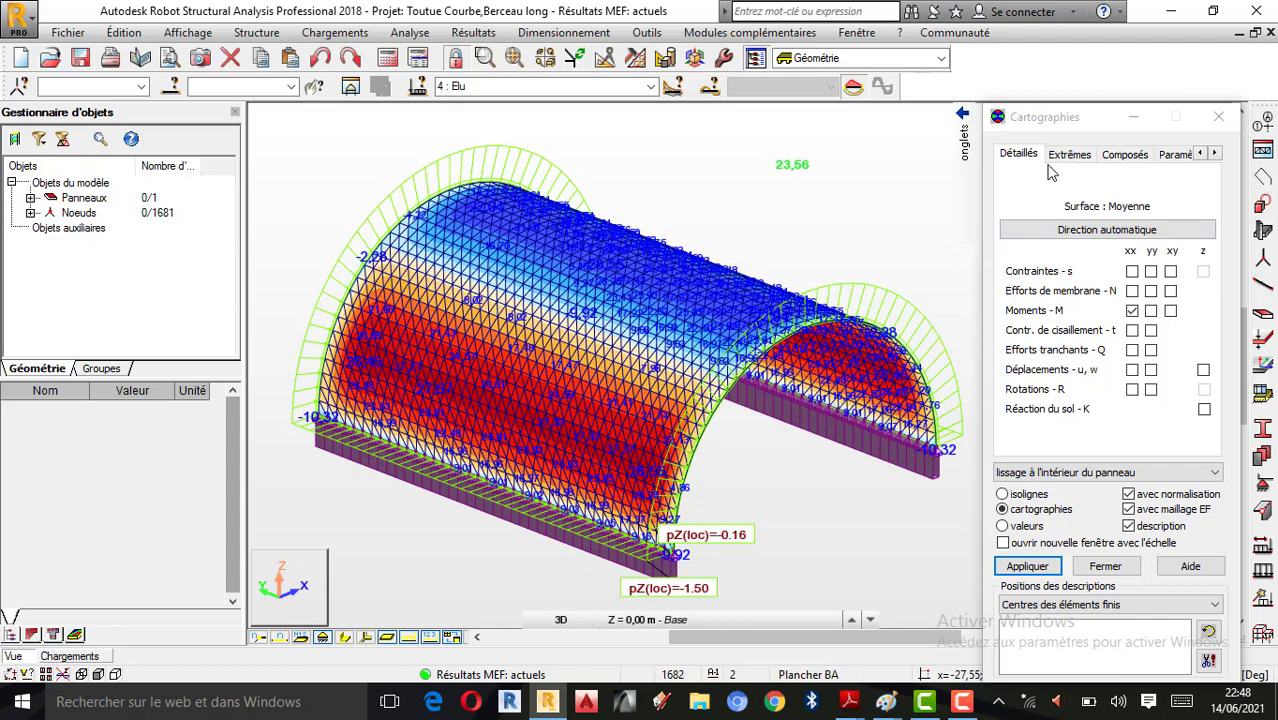
Step: Uncover the colour legend of the xx moment map and compare it with the moment zones around the vault
{"action": "left_click_drag", "start_coordinate": [1048, 120], "coordinate": [207, 107]}
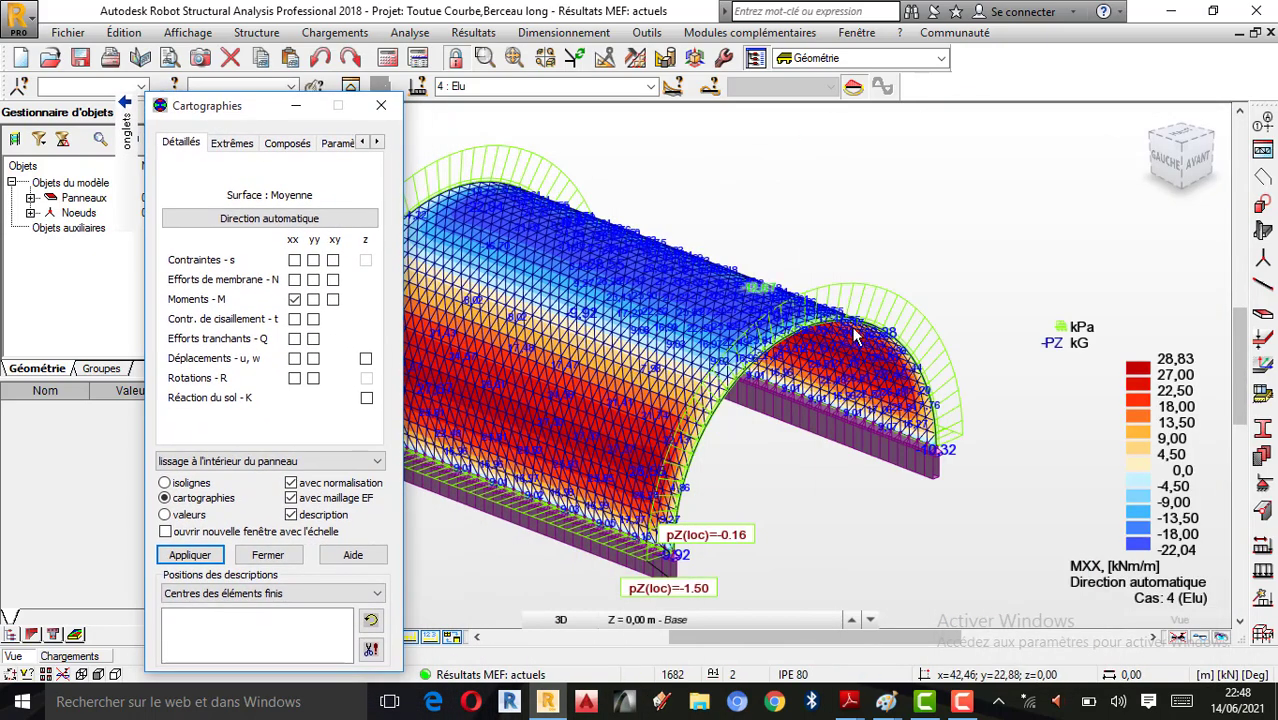
{"action": "middle_click_drag", "start_coordinate": [860, 338], "coordinate": [632, 380], "text": "shift"}
{"action": "scroll", "coordinate": [632, 380], "scroll_direction": "up", "scroll_amount": 1}
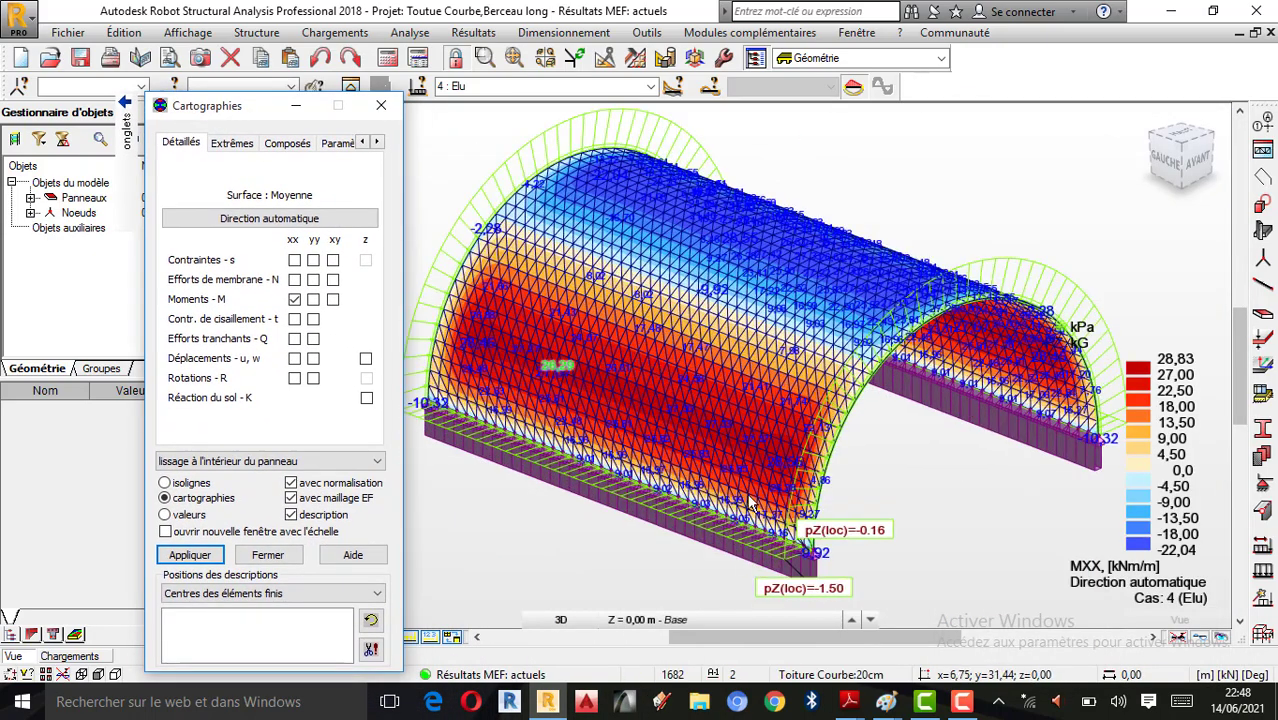
{"action": "left_click_drag", "start_coordinate": [262, 116], "coordinate": [255, 126]}
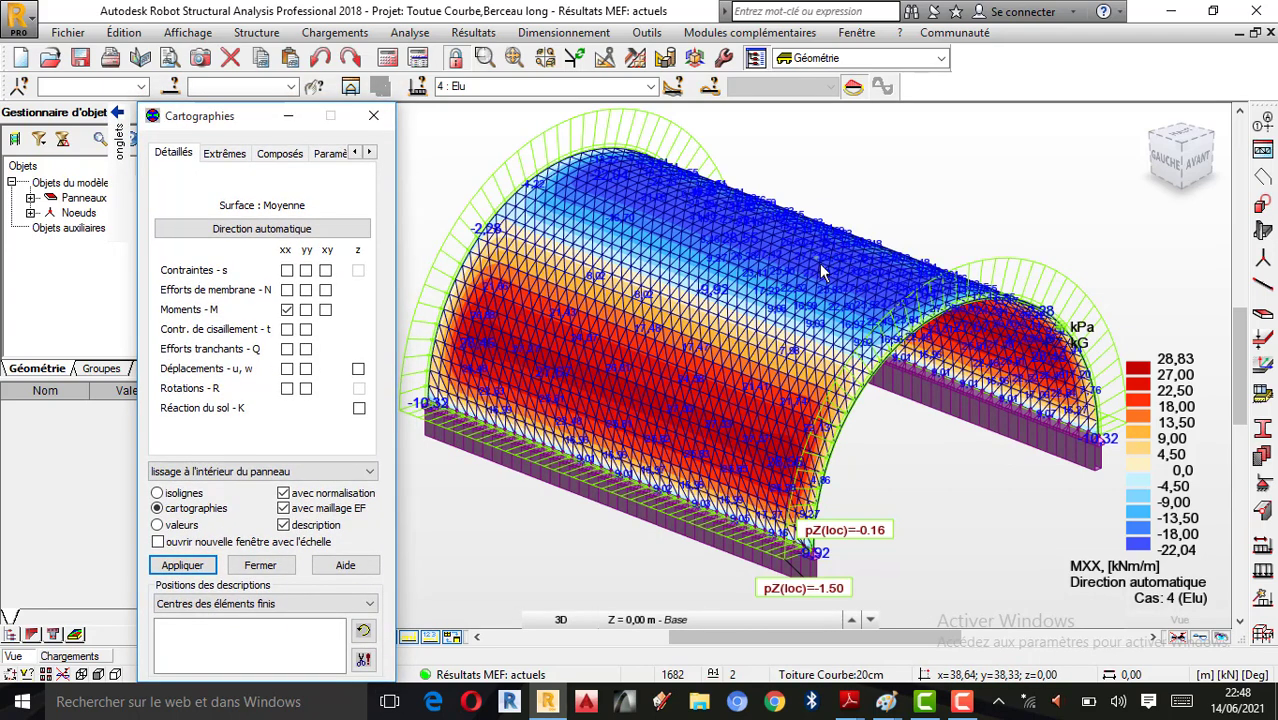
{"action": "scroll", "coordinate": [1150, 392], "scroll_direction": "down", "scroll_amount": 1}
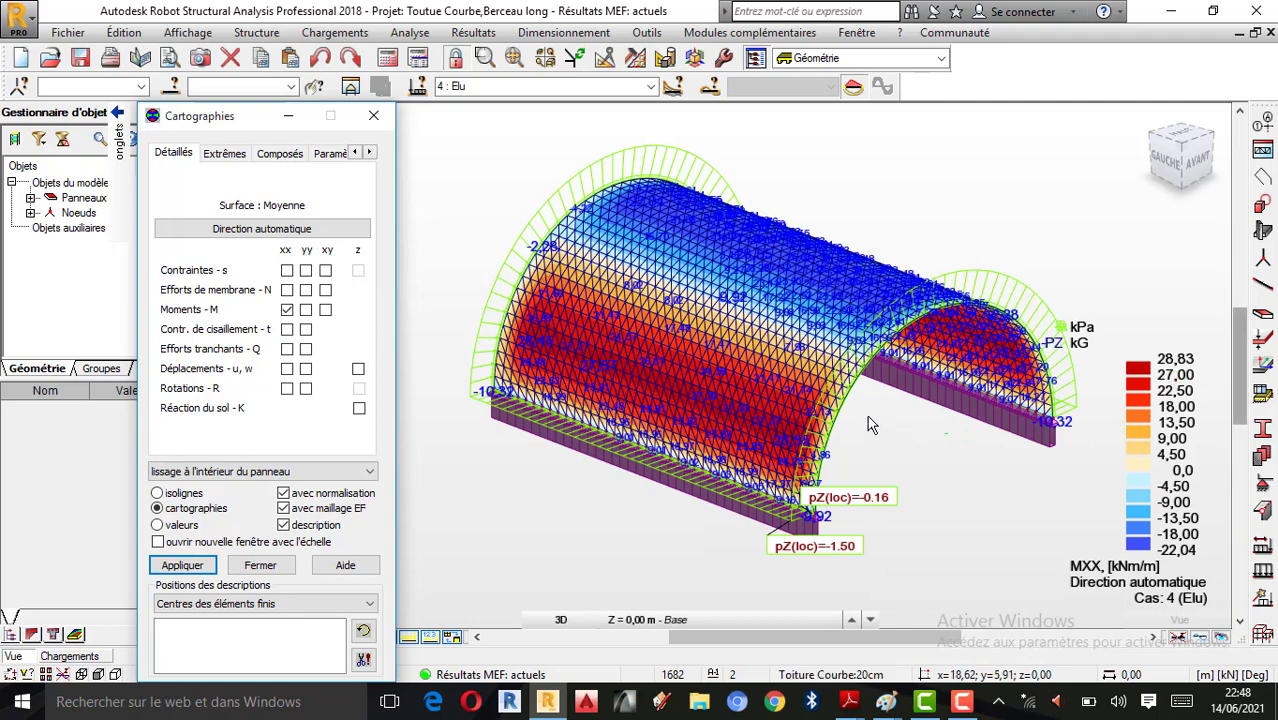
{"action": "scroll", "coordinate": [868, 385], "scroll_direction": "up", "scroll_amount": 1}
{"action": "scroll", "coordinate": [753, 452], "scroll_direction": "up", "scroll_amount": 2}
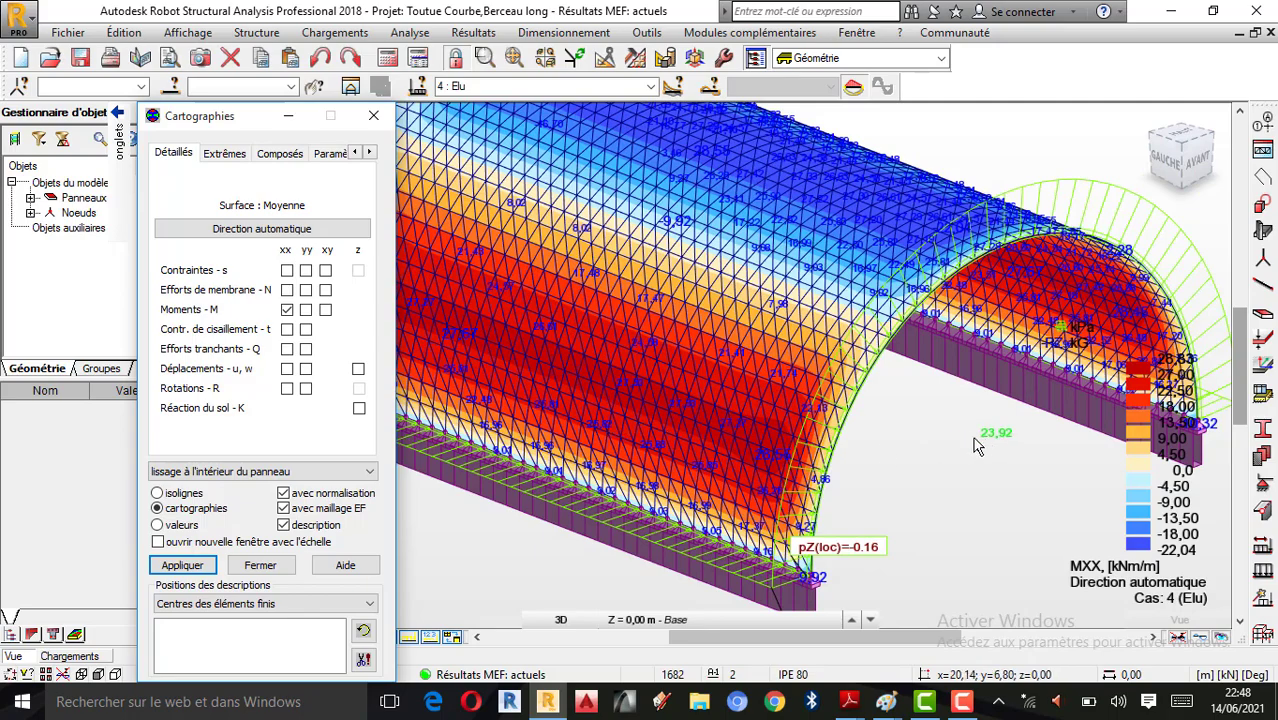
{"action": "right_click", "coordinate": [975, 445]}
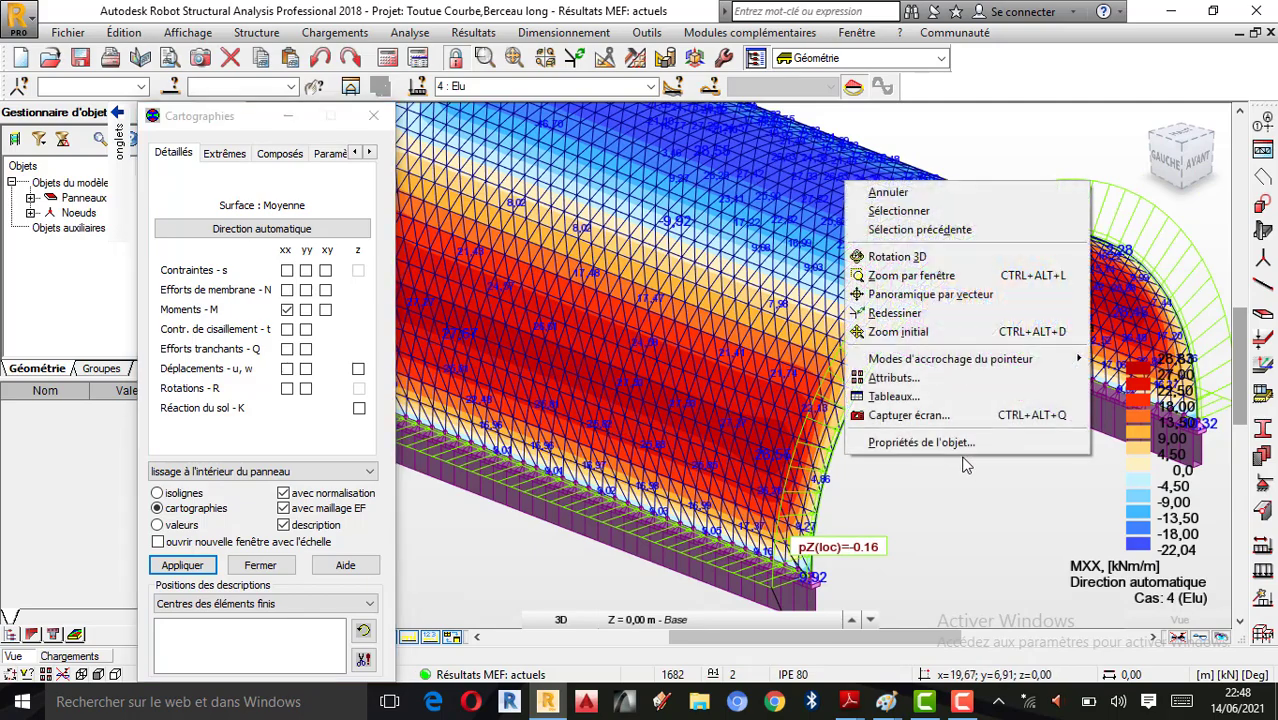
{"action": "left_click", "coordinate": [880, 252]}
{"action": "left_click_drag", "start_coordinate": [880, 252], "coordinate": [1004, 345]}
{"action": "scroll", "coordinate": [1004, 345], "scroll_direction": "up", "scroll_amount": 2}
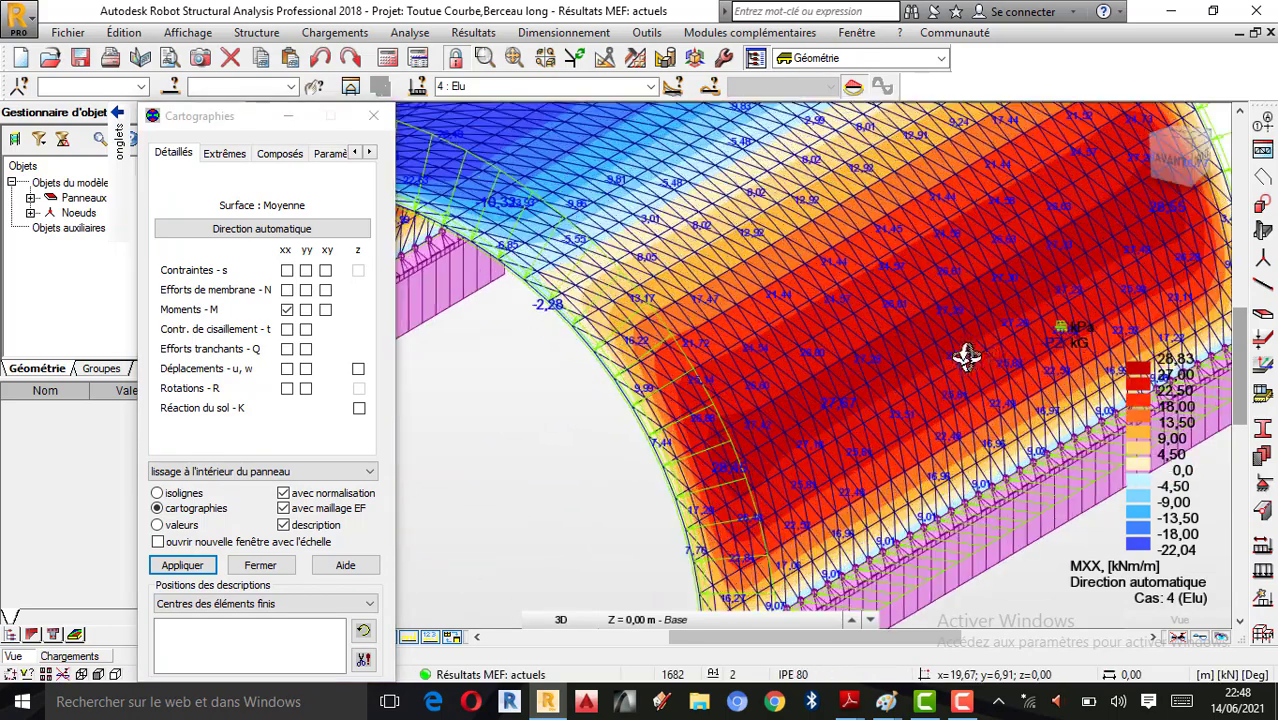
{"action": "scroll", "coordinate": [930, 361], "scroll_direction": "down", "scroll_amount": 2}
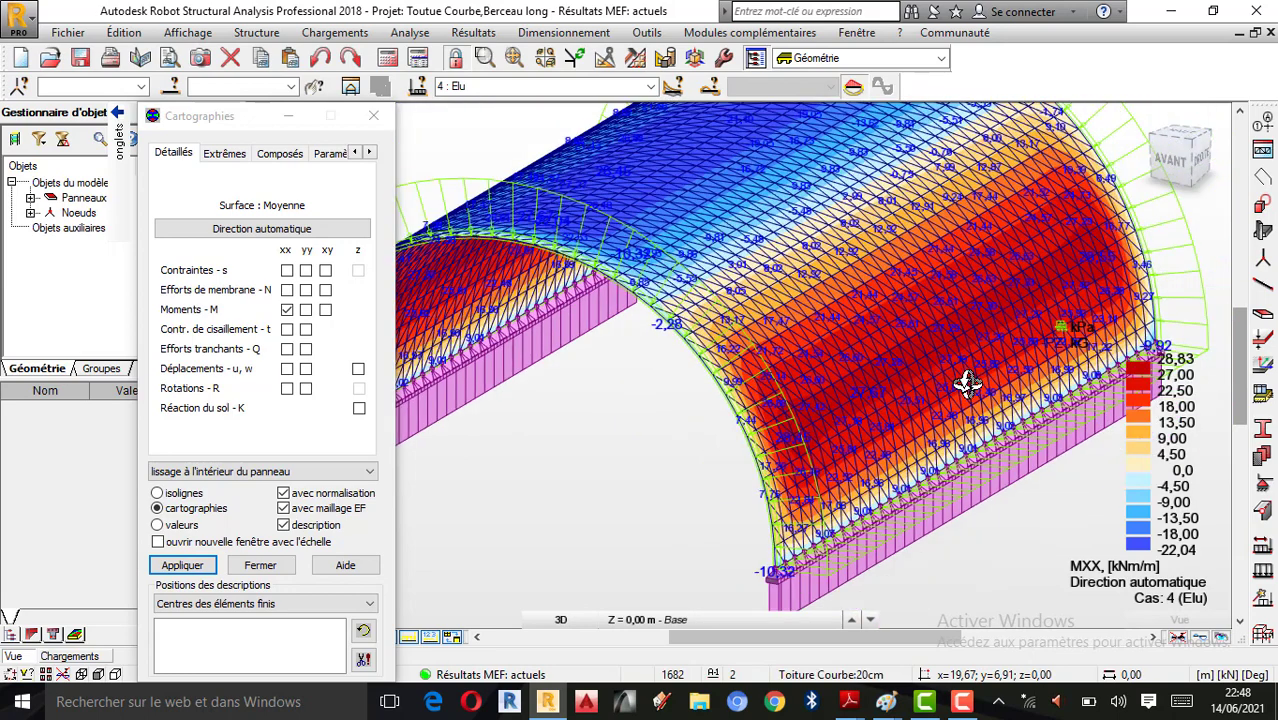
{"action": "left_click_drag", "start_coordinate": [967, 379], "coordinate": [893, 342]}
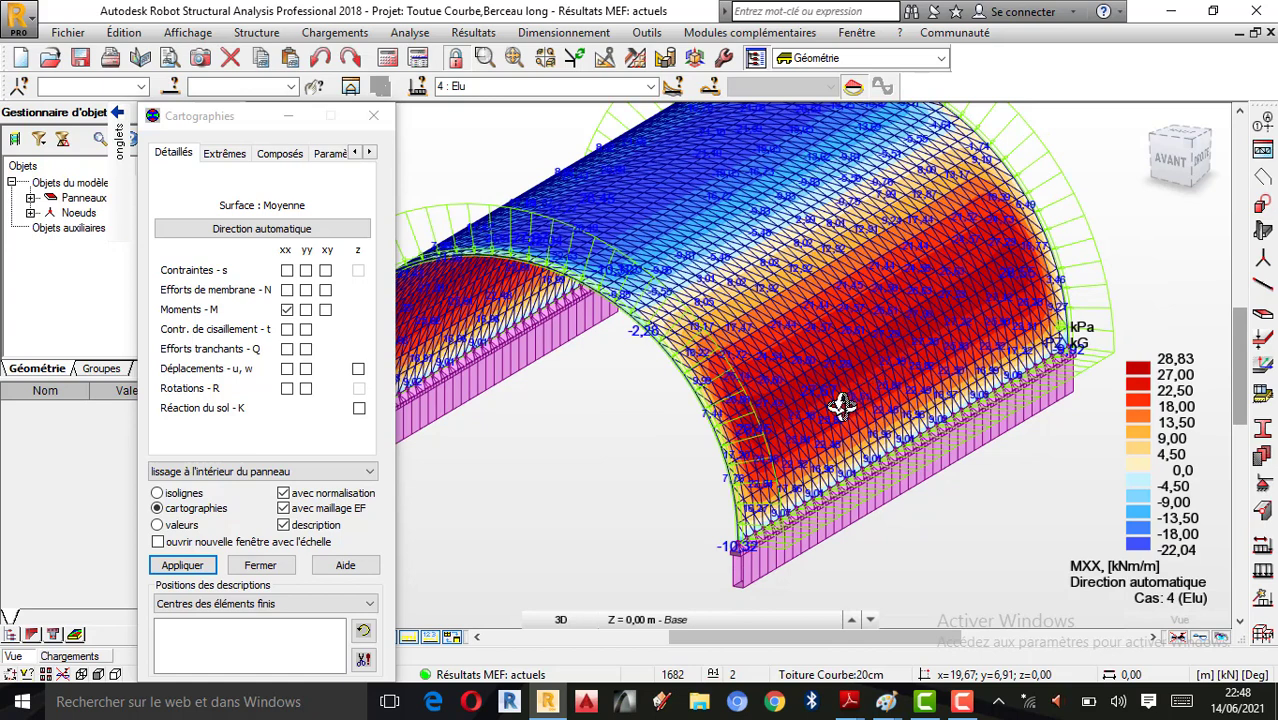
{"action": "scroll", "coordinate": [841, 406], "scroll_direction": "down", "scroll_amount": 1}
Step: Switch the vault's panel map from the xx to the yy moments and look at it closely
{"action": "left_click", "coordinate": [304, 314]}
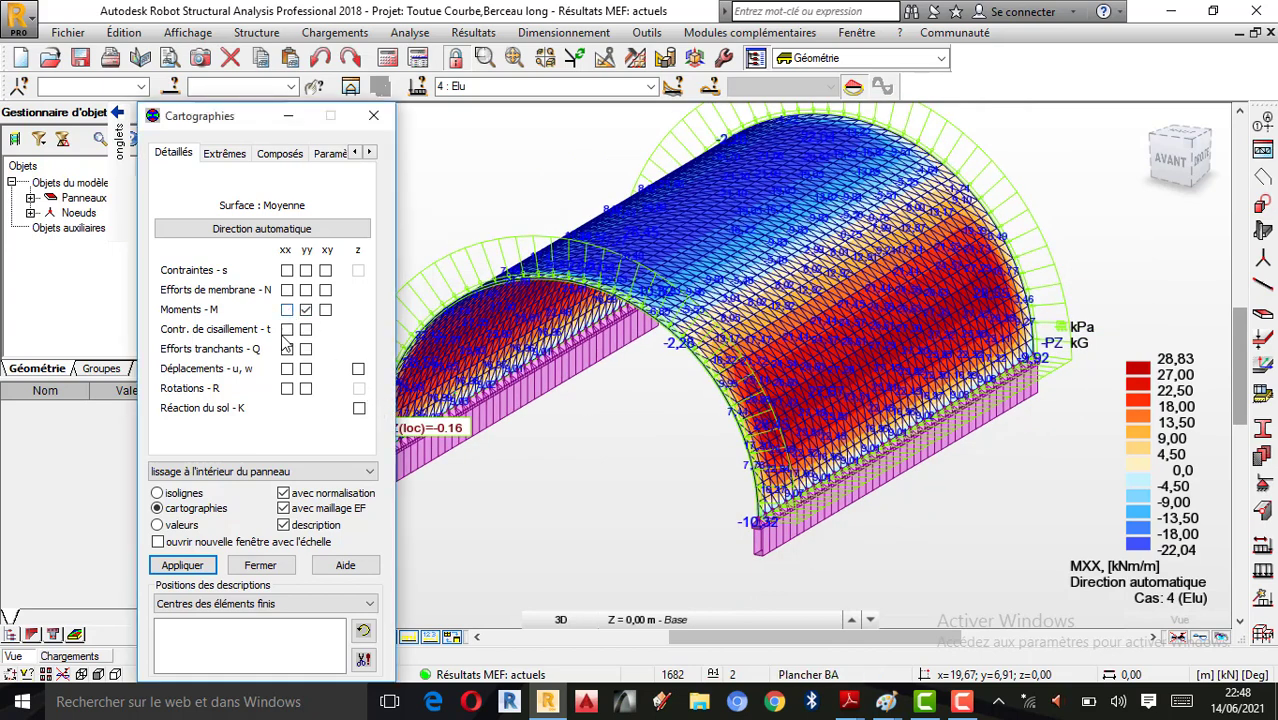
{"action": "left_click", "coordinate": [196, 571]}
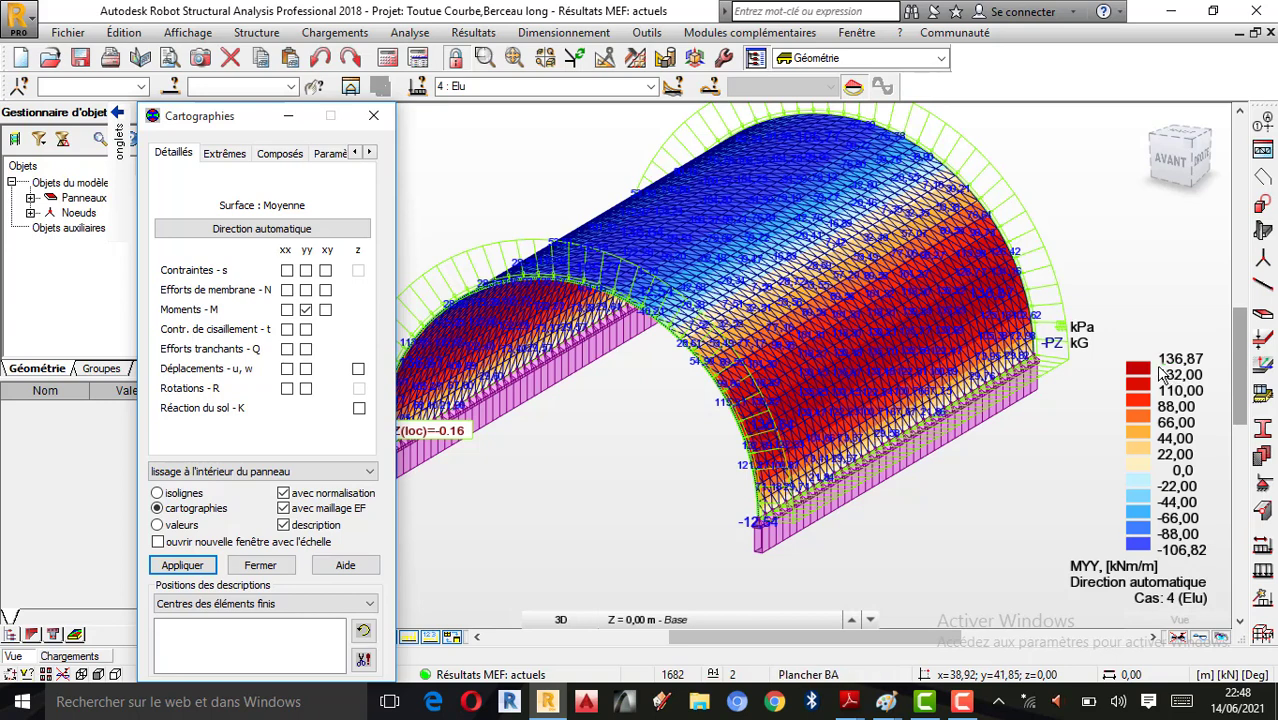
{"action": "scroll", "coordinate": [880, 332], "scroll_direction": "up", "scroll_amount": 1}
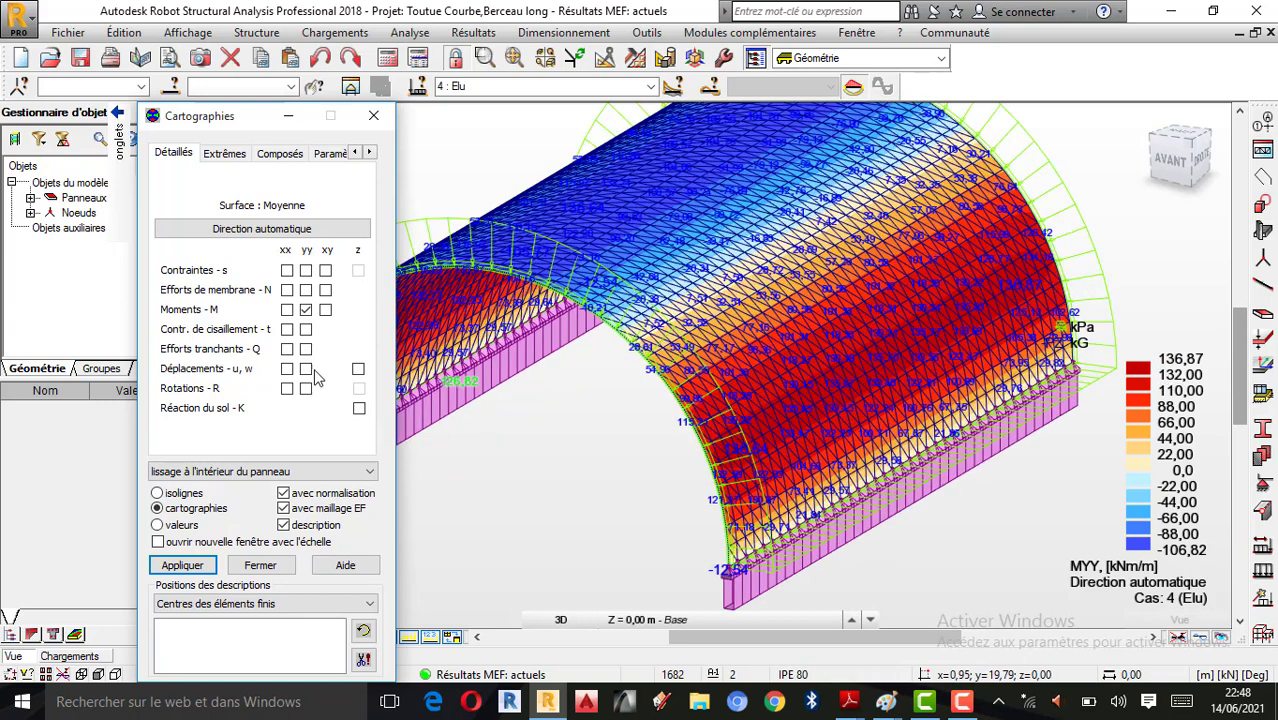
Step: Switch the vault's panel map from the yy to the xy moments with the finite element mesh shown
{"action": "left_click", "coordinate": [325, 312]}
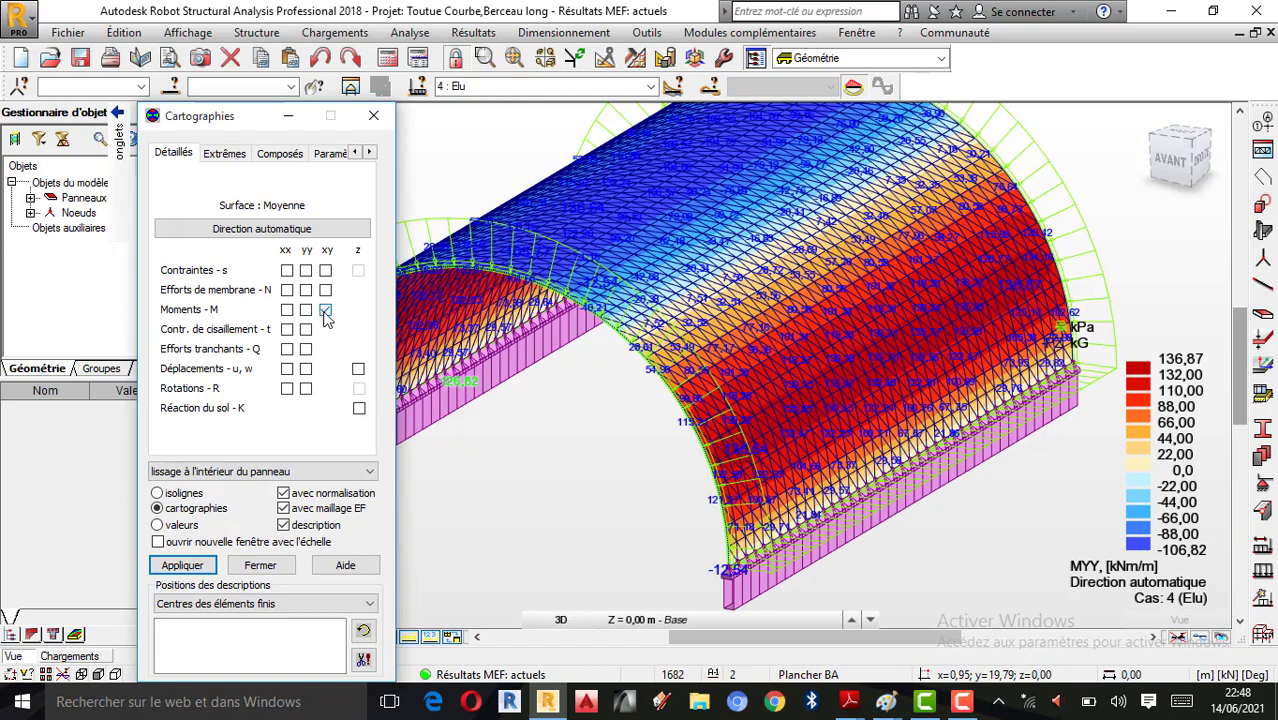
{"action": "left_click", "coordinate": [283, 508]}
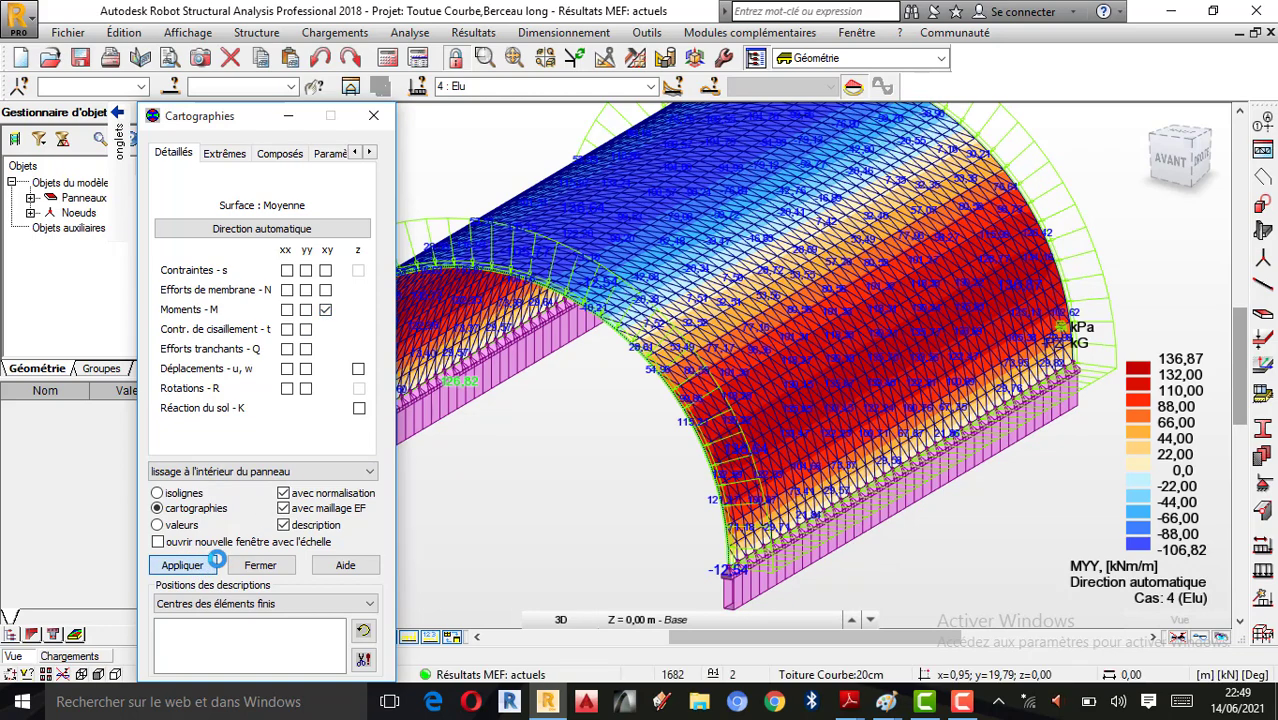
{"action": "left_click", "coordinate": [216, 560]}
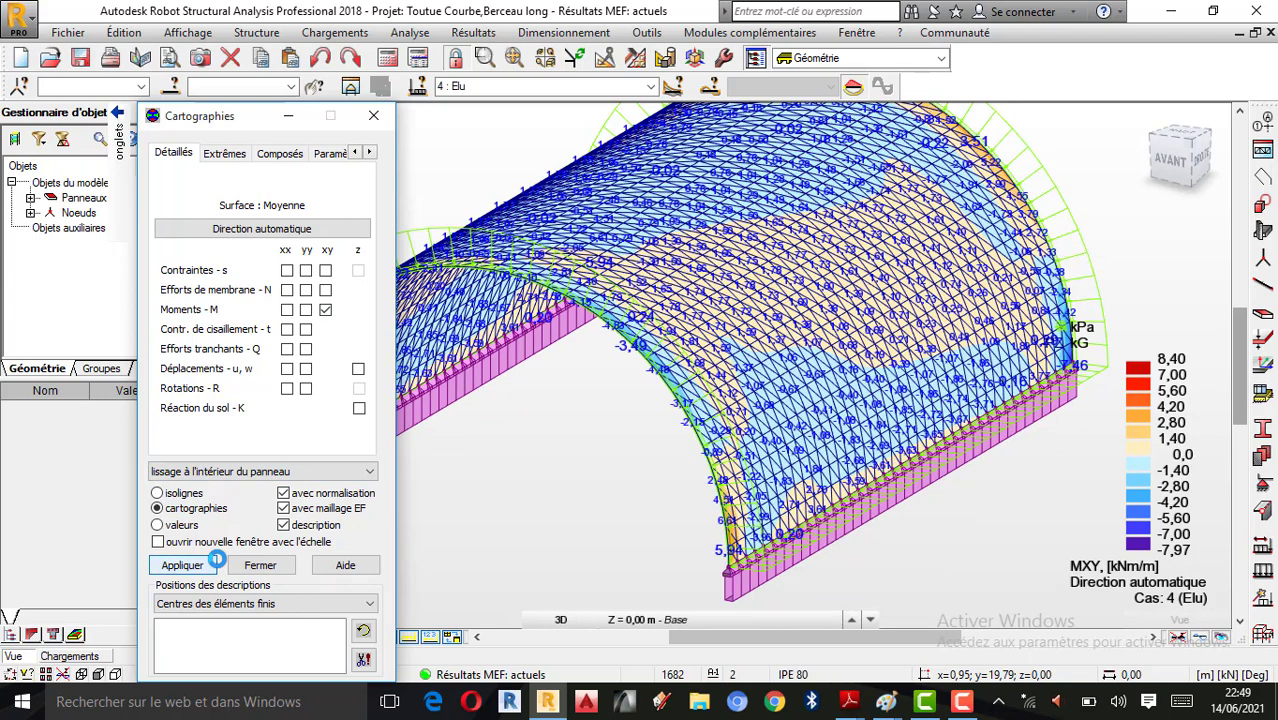
Step: Return the vault's panel map to the yy moments and inspect it from the opposite side
{"action": "left_click", "coordinate": [305, 310]}
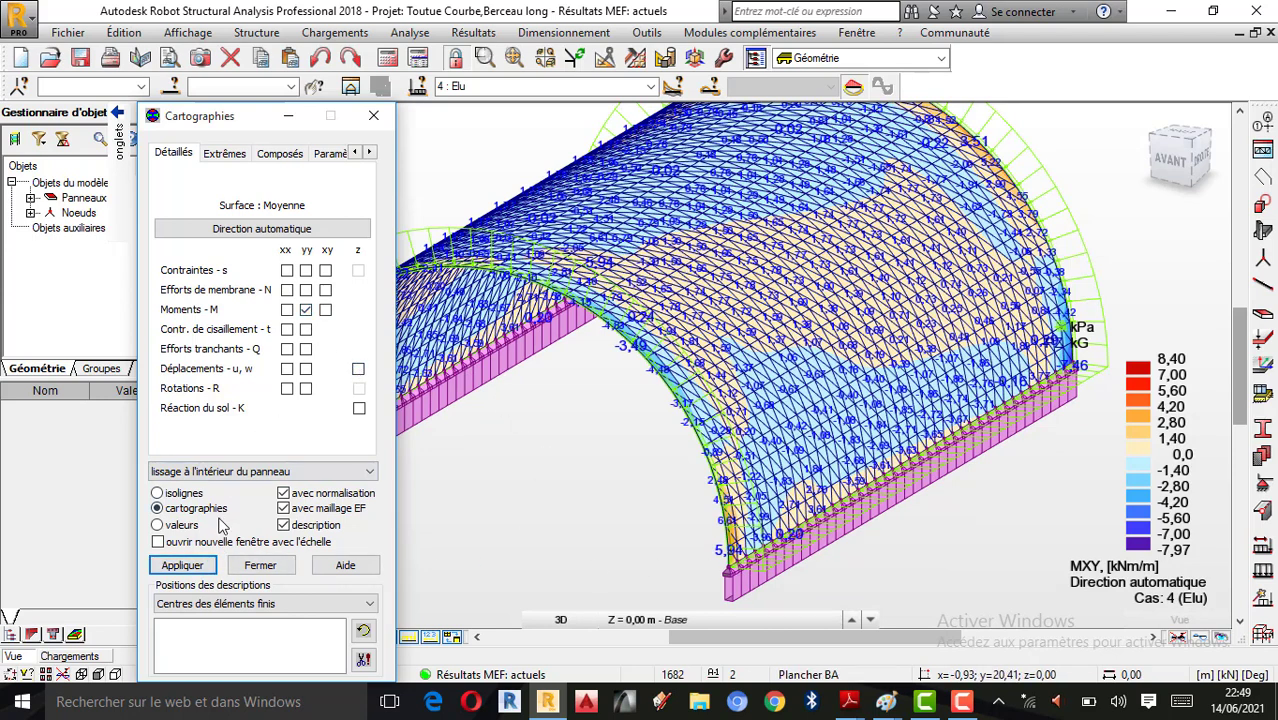
{"action": "left_click", "coordinate": [200, 565]}
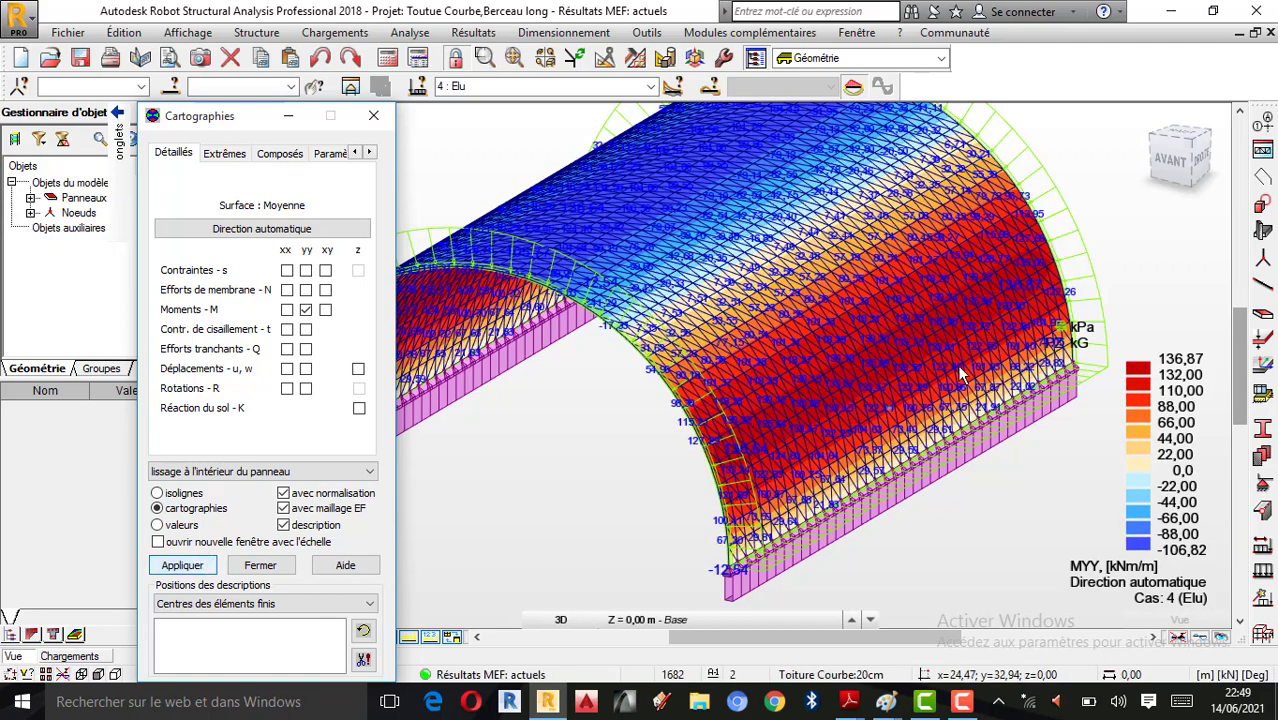
{"action": "right_click", "coordinate": [1122, 280]}
{"action": "left_click", "coordinate": [1040, 368]}
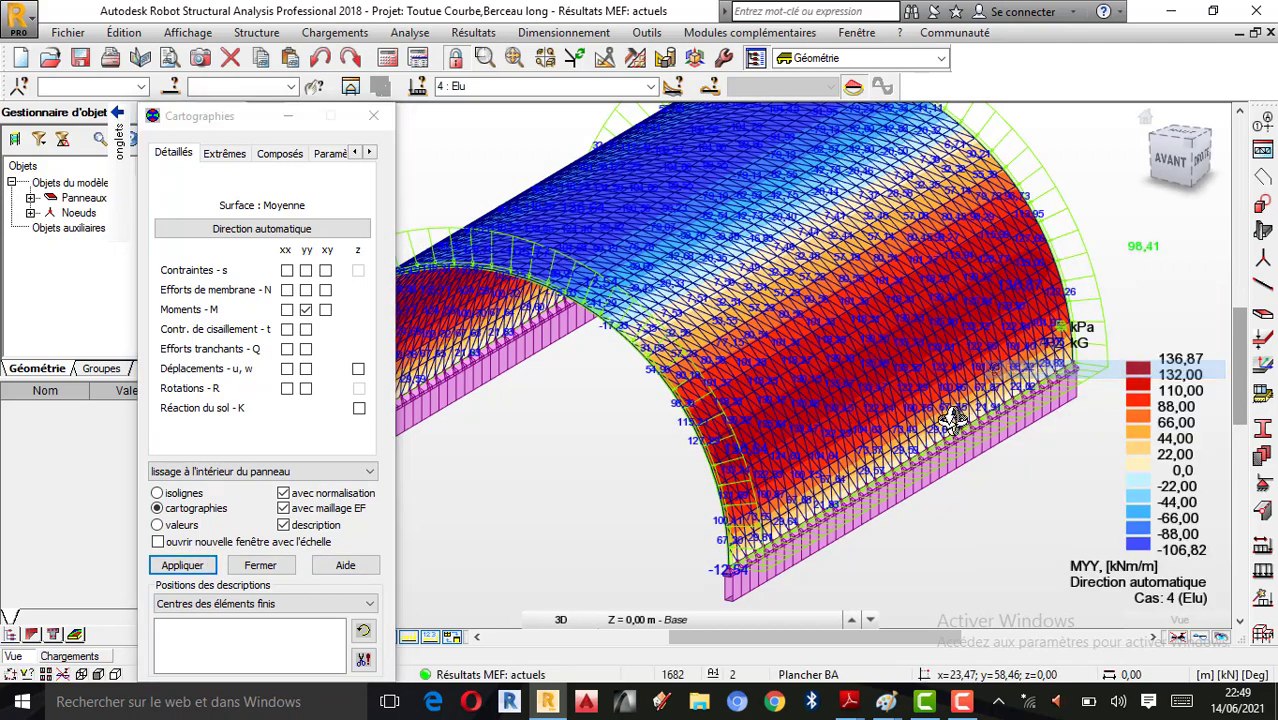
{"action": "left_click_drag", "start_coordinate": [1040, 368], "coordinate": [800, 351]}
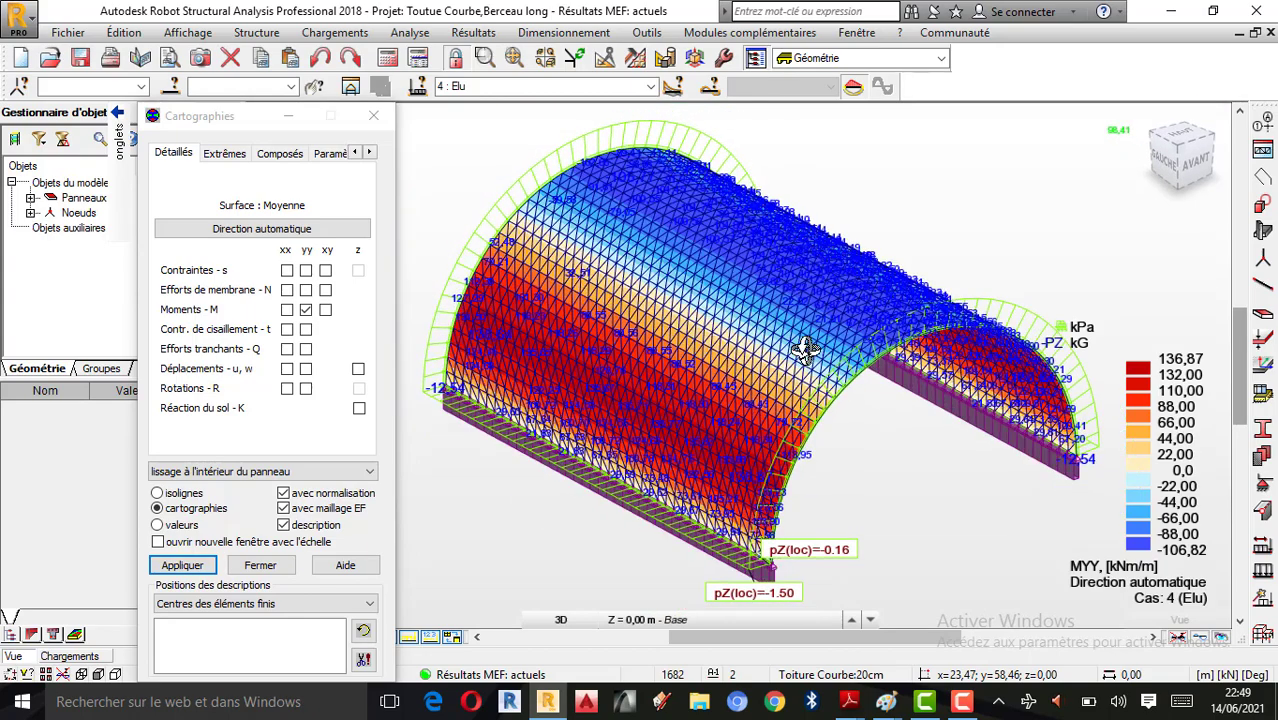
{"action": "scroll", "coordinate": [798, 350], "scroll_direction": "down", "scroll_amount": 2}
{"action": "scroll", "coordinate": [795, 348], "scroll_direction": "up", "scroll_amount": 1}
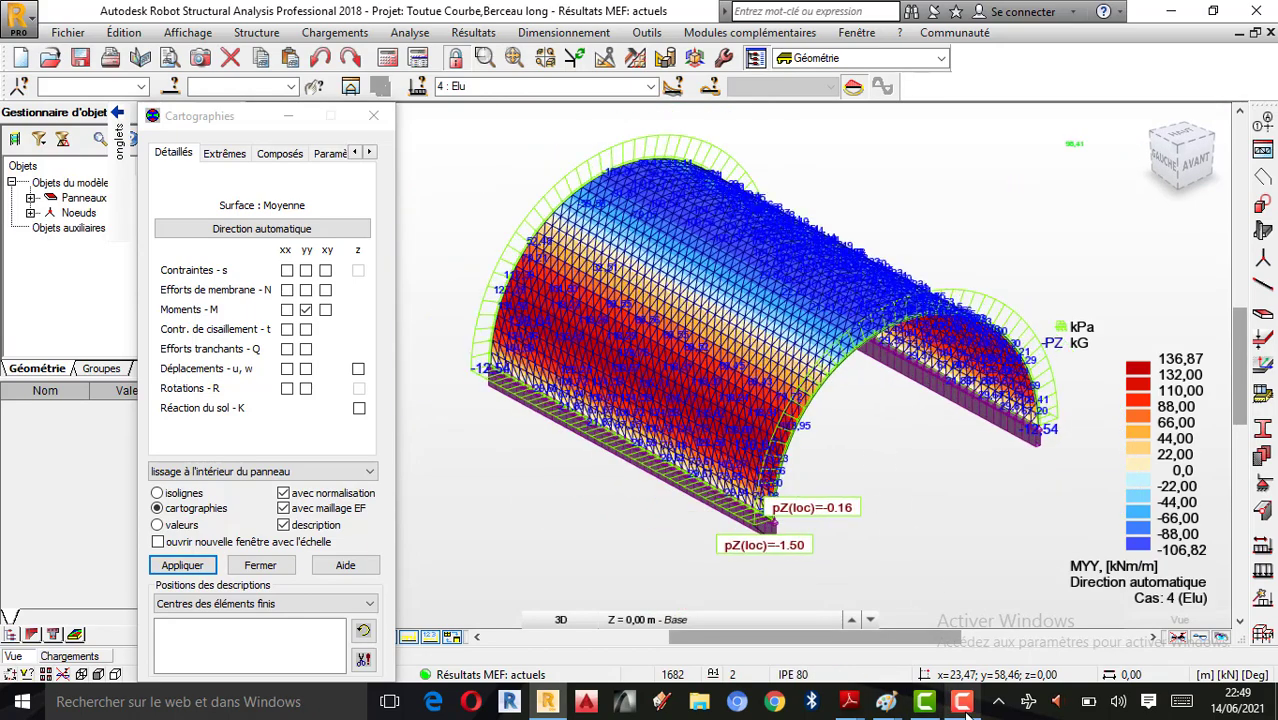
Step: Display the vault's stress maps one after another for the xx, yy and xy components
{"action": "left_click", "coordinate": [305, 310]}
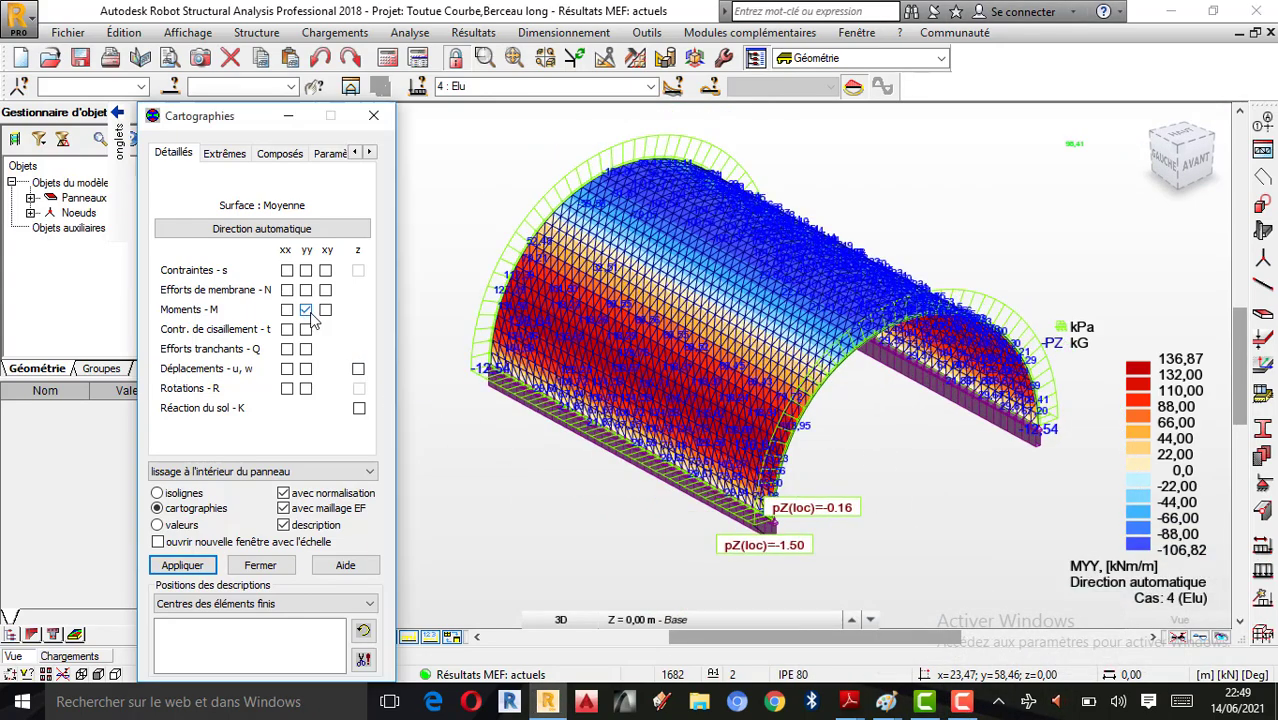
{"action": "left_click", "coordinate": [287, 271]}
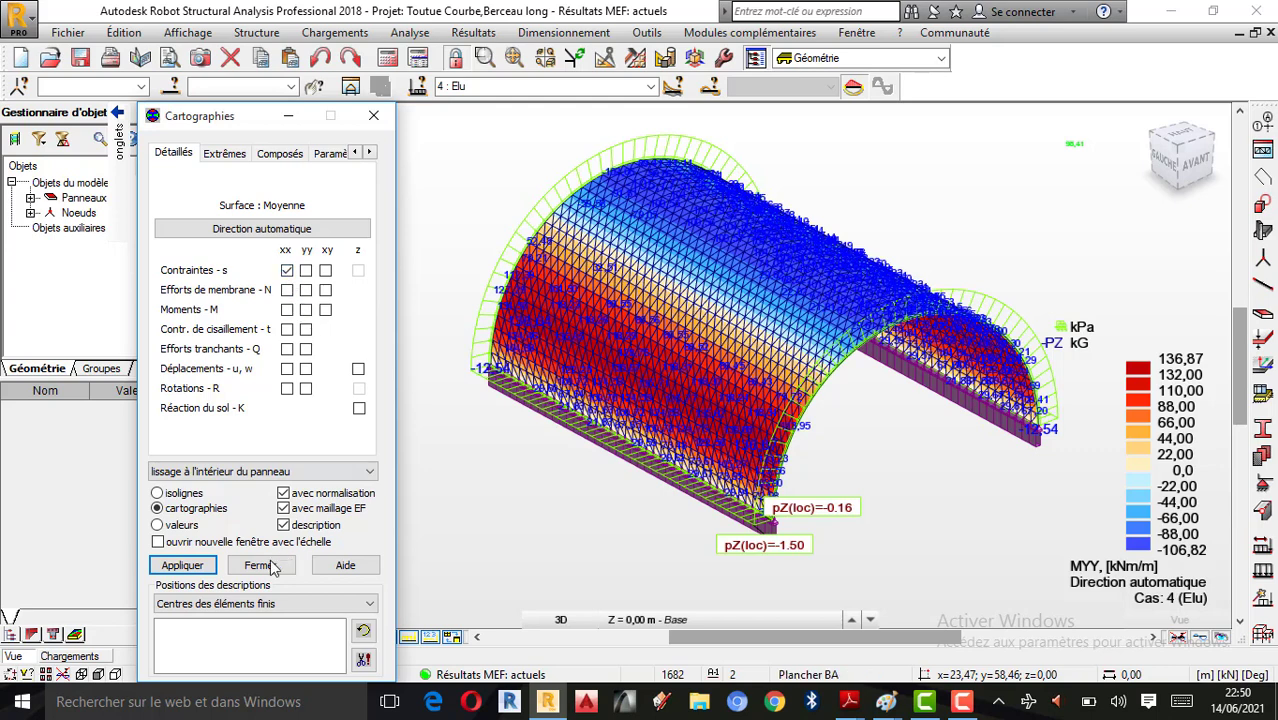
{"action": "left_click", "coordinate": [196, 569]}
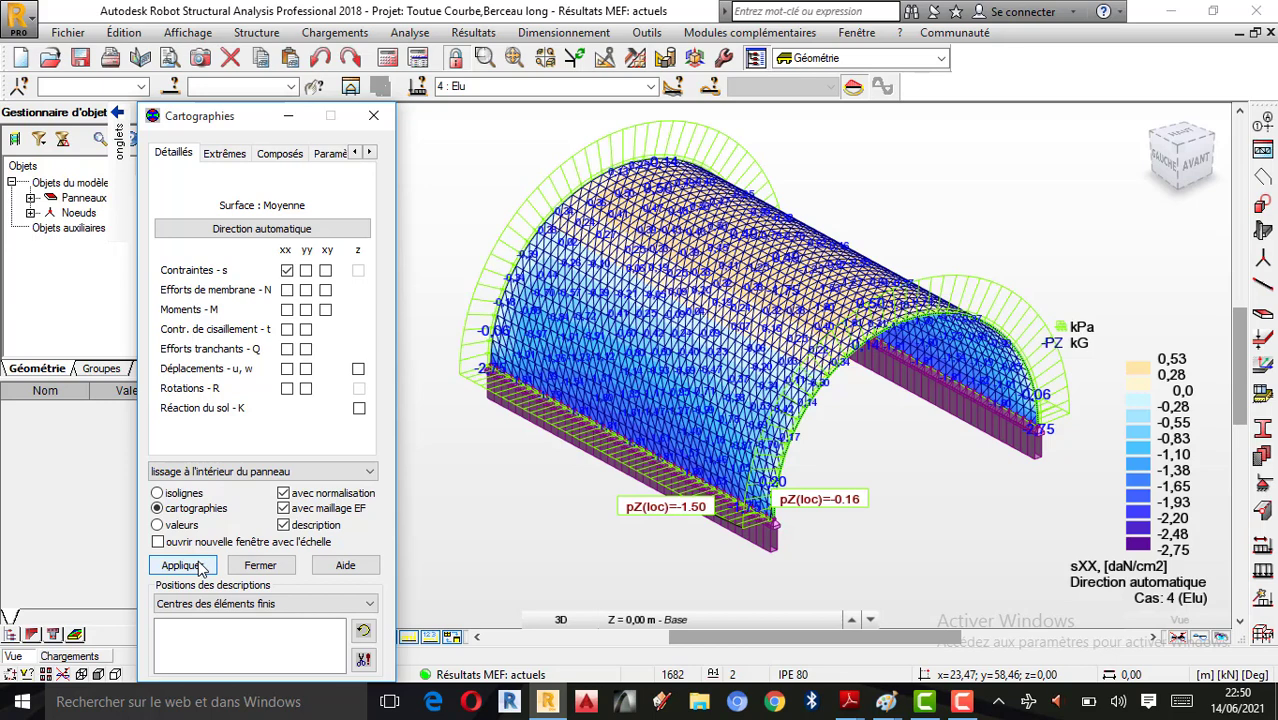
{"action": "left_click", "coordinate": [305, 271]}
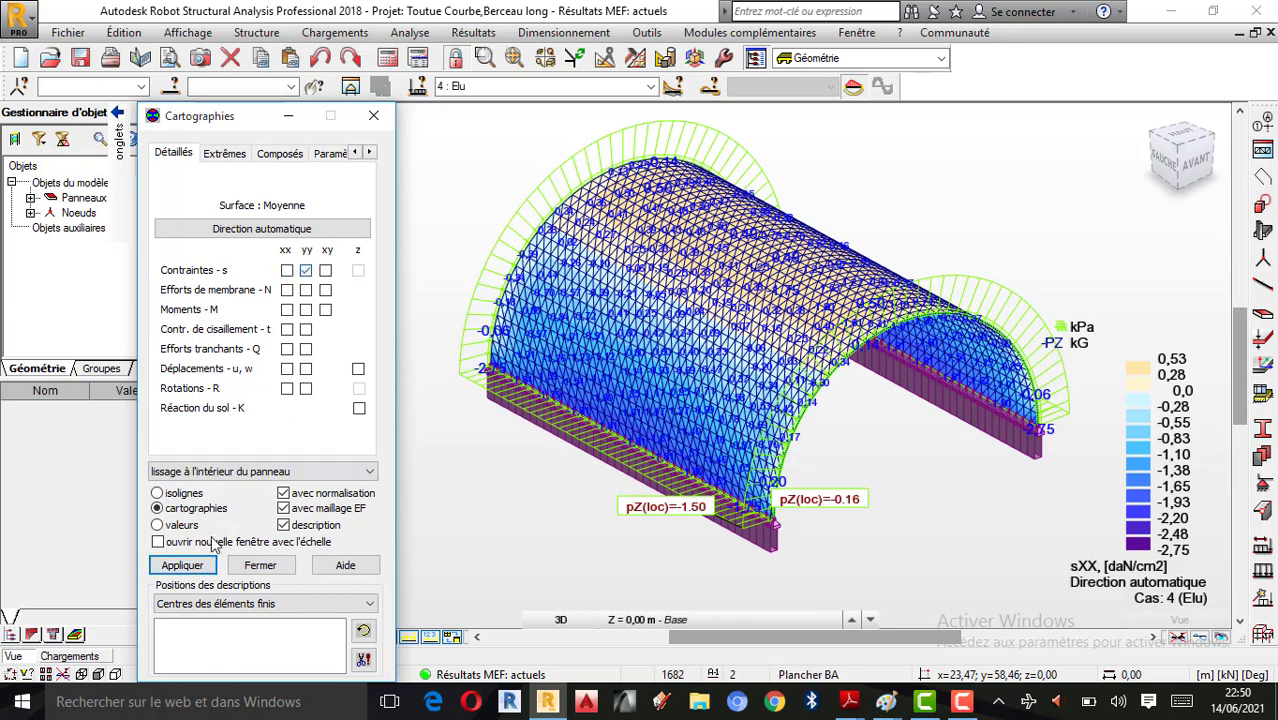
{"action": "left_click", "coordinate": [185, 566]}
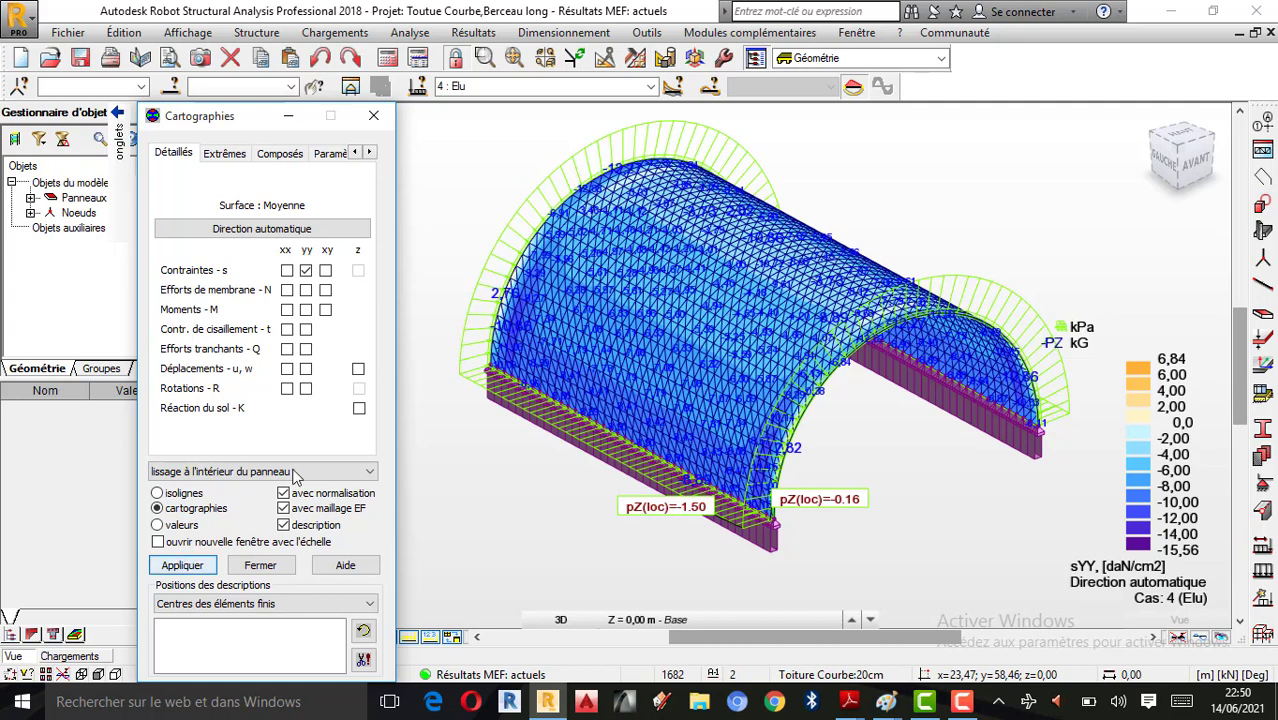
{"action": "left_click", "coordinate": [183, 566]}
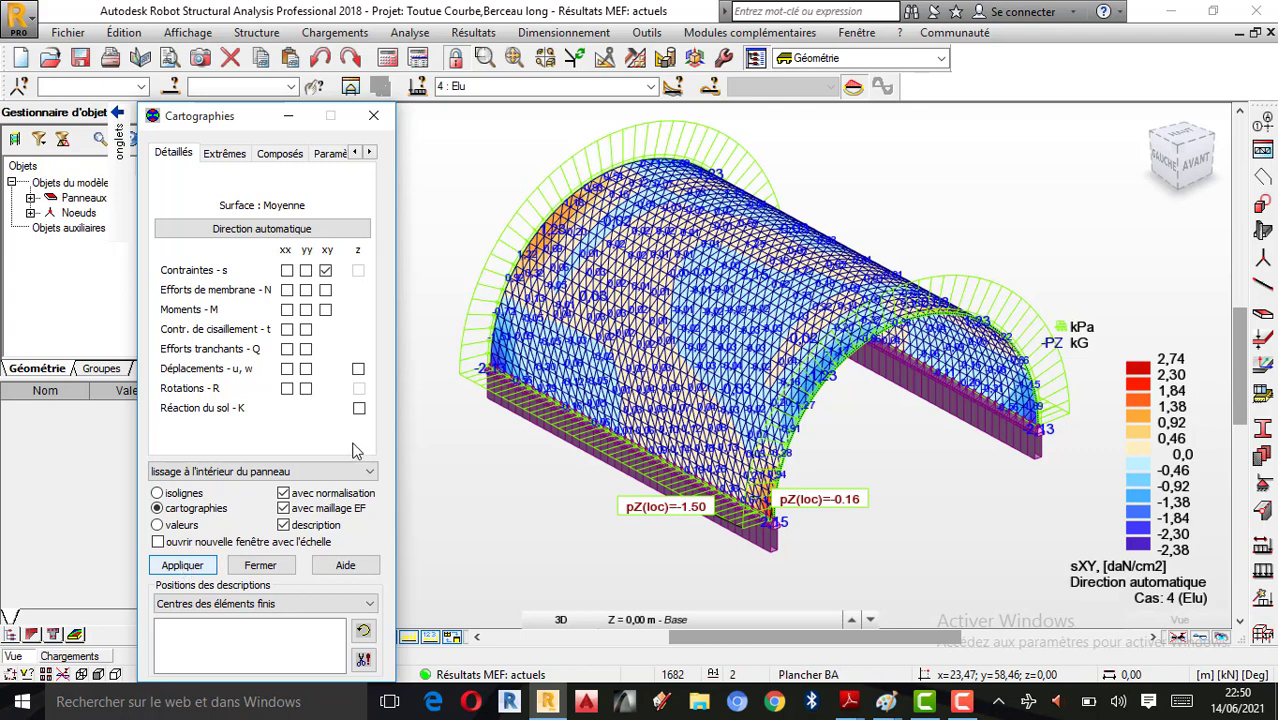
Step: Show the vault's membrane force map in the xx direction, followed by the yy direction
{"action": "left_click", "coordinate": [192, 567]}
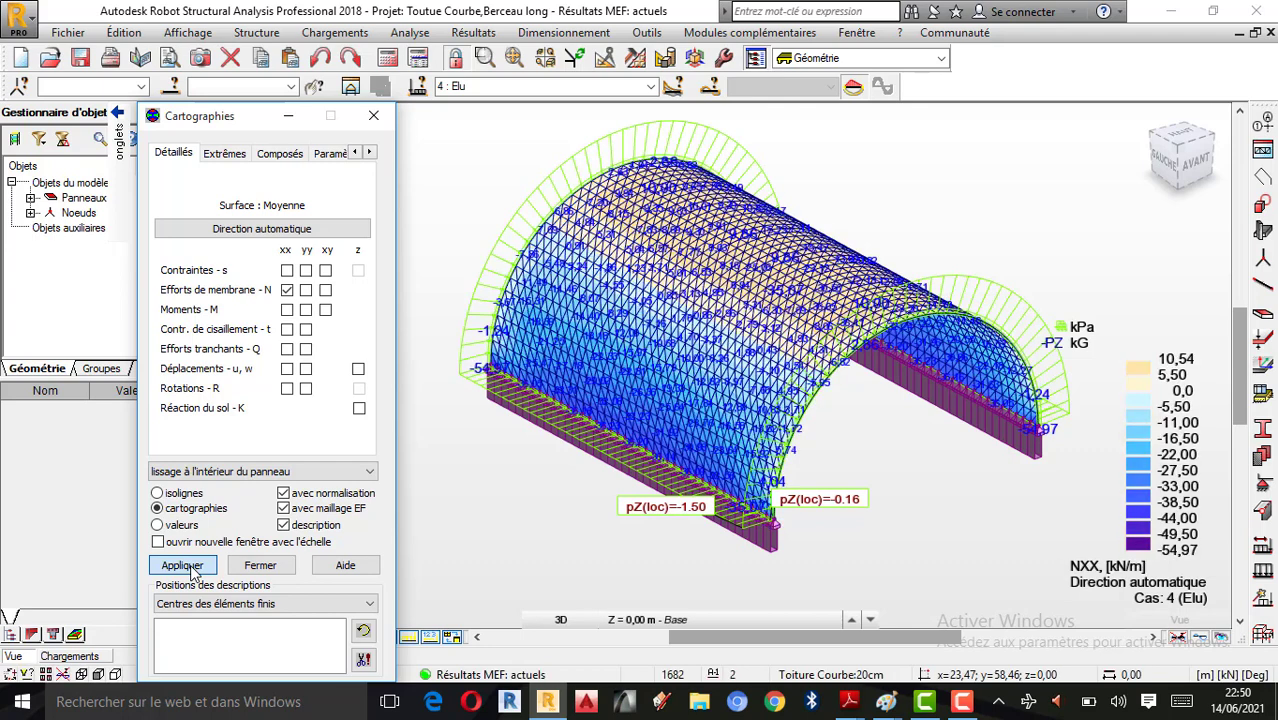
{"action": "left_click", "coordinate": [306, 289]}
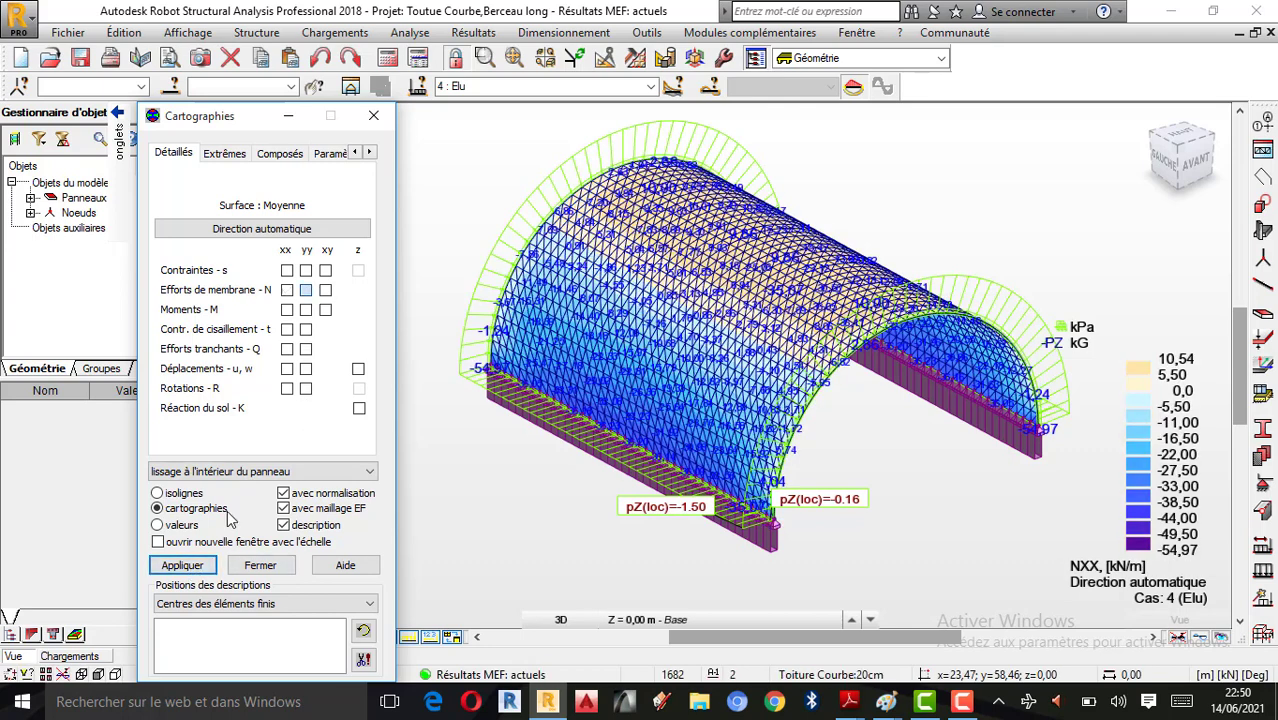
{"action": "left_click", "coordinate": [203, 567]}
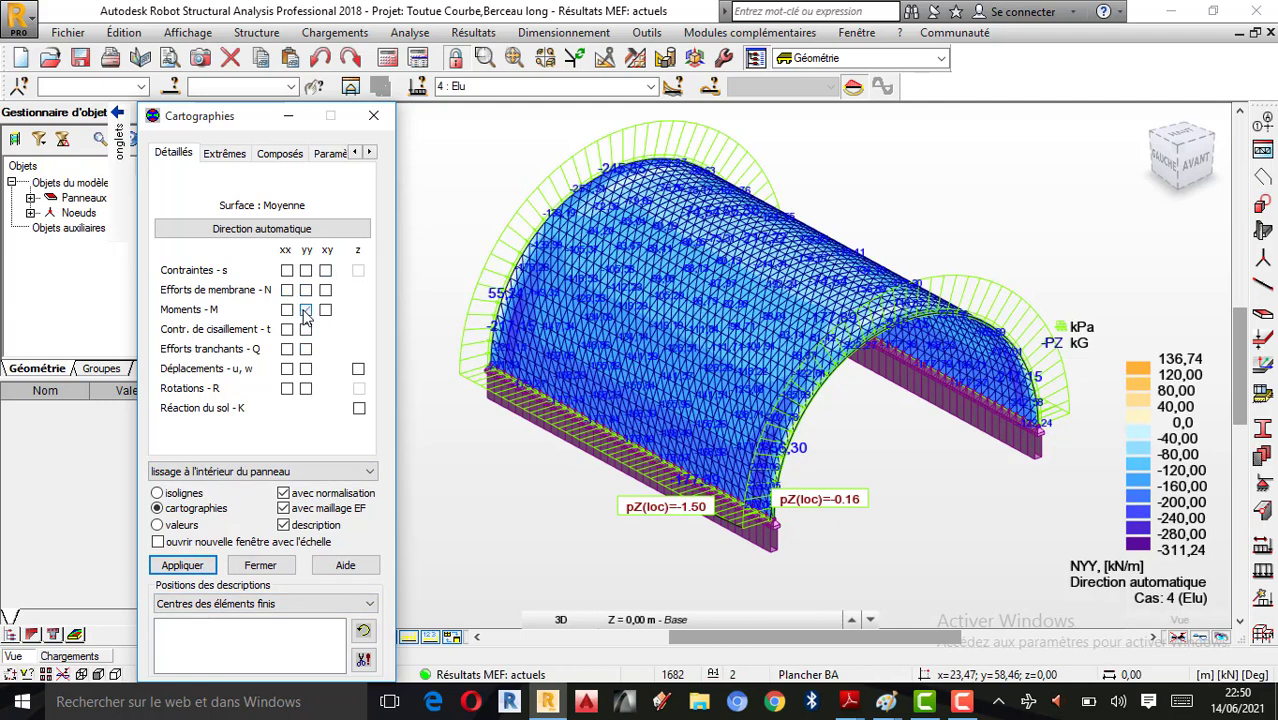
Step: Redisplay the yy moment map on the vault, look it over and close the map settings
{"action": "left_click", "coordinate": [183, 565]}
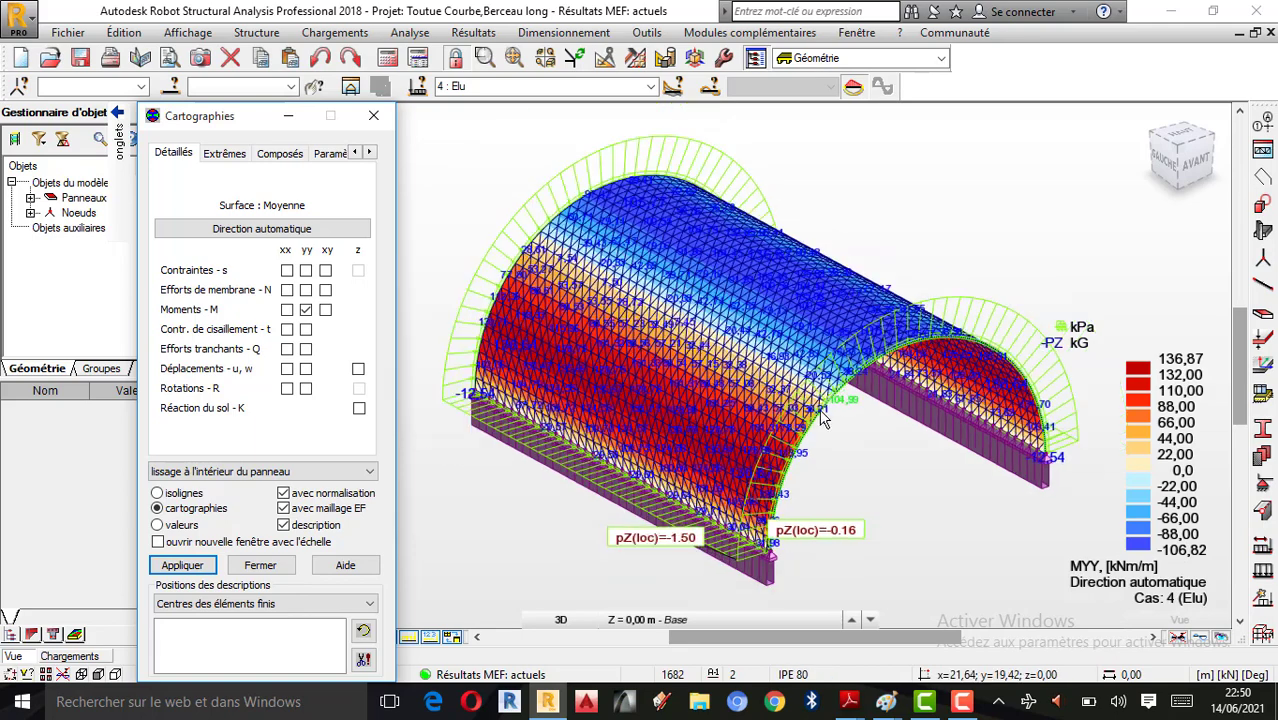
{"action": "left_click", "coordinate": [961, 701]}
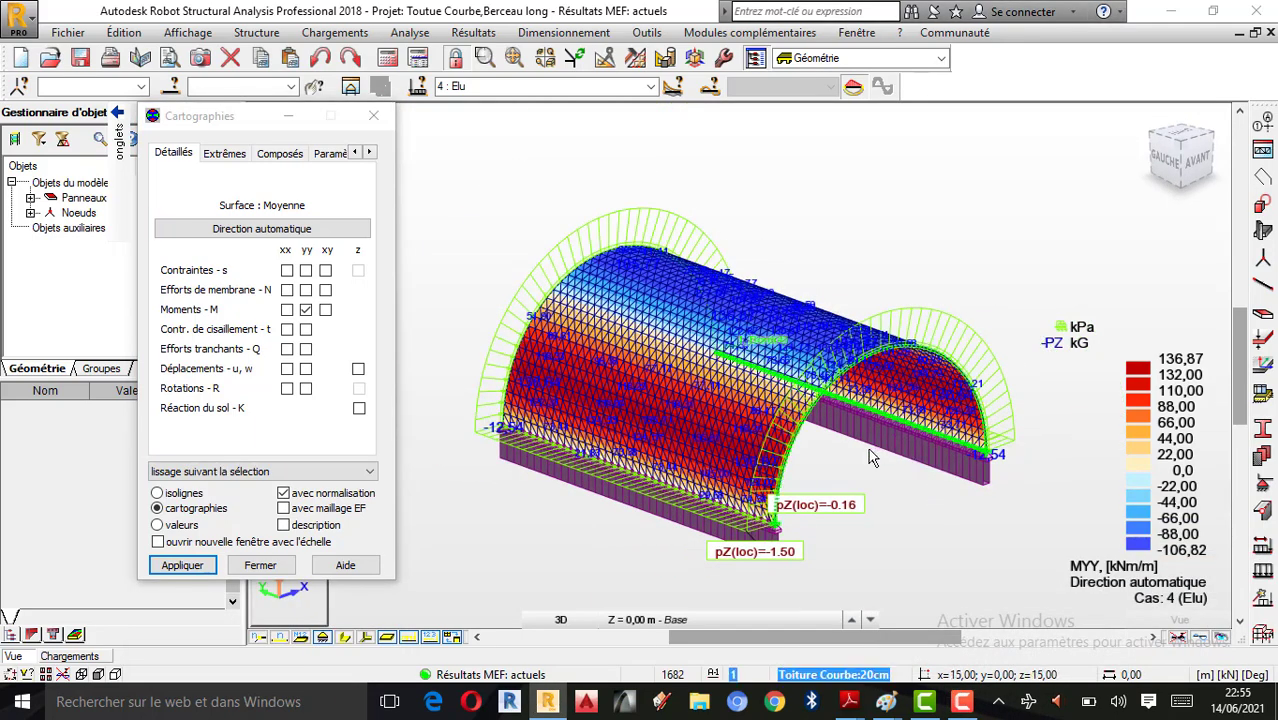
{"action": "scroll", "coordinate": [869, 448], "scroll_direction": "up", "scroll_amount": 1}
{"action": "scroll", "coordinate": [859, 368], "scroll_direction": "down", "scroll_amount": 1}
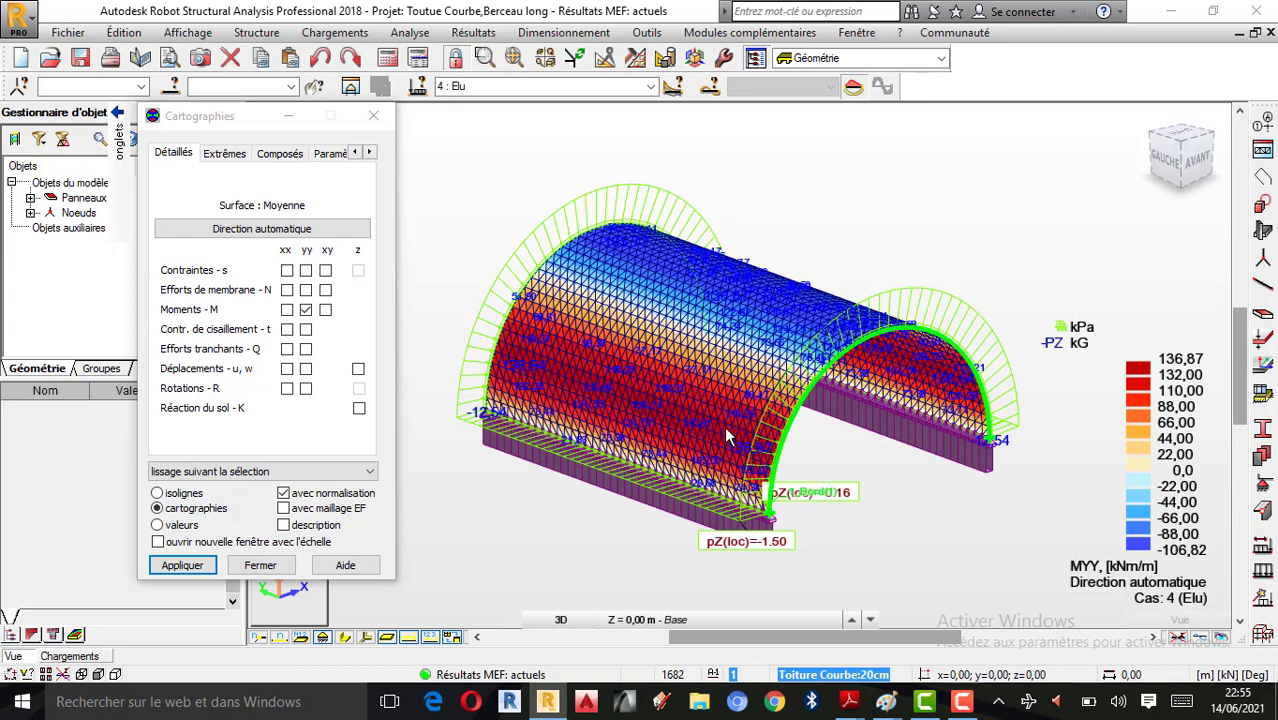
{"action": "left_click", "coordinate": [260, 565]}
{"action": "scroll", "coordinate": [597, 443], "scroll_direction": "up", "scroll_amount": 1}
{"action": "scroll", "coordinate": [597, 443], "scroll_direction": "down", "scroll_amount": 1}
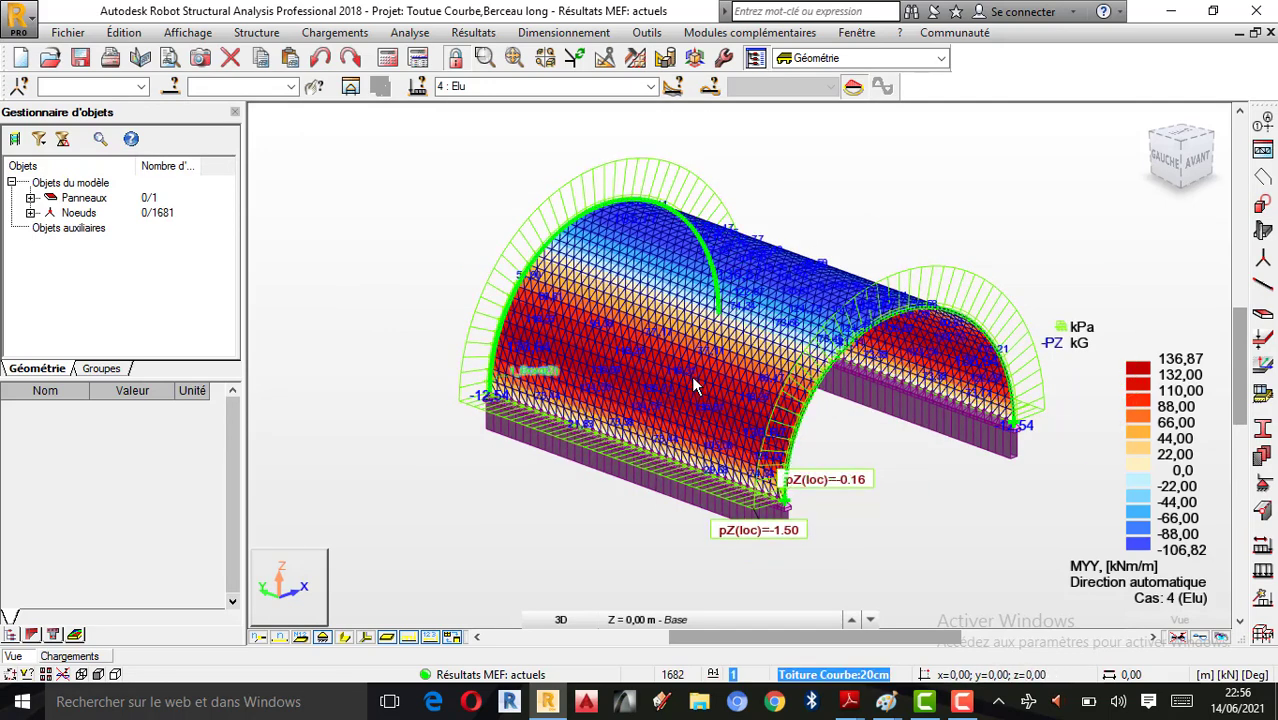
Step: Switch the structure to a 2D view in the XY plane, and toggle the load symbols off and back on
{"action": "left_click", "coordinate": [283, 600]}
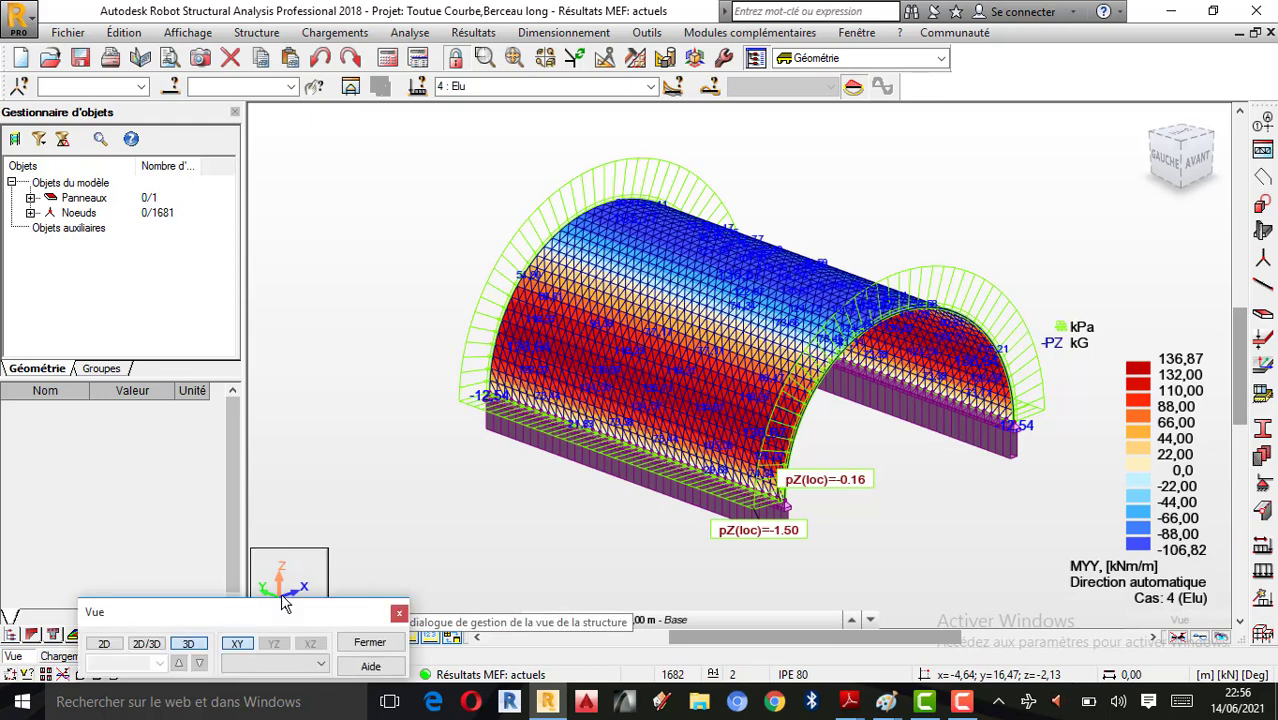
{"action": "left_click", "coordinate": [117, 645]}
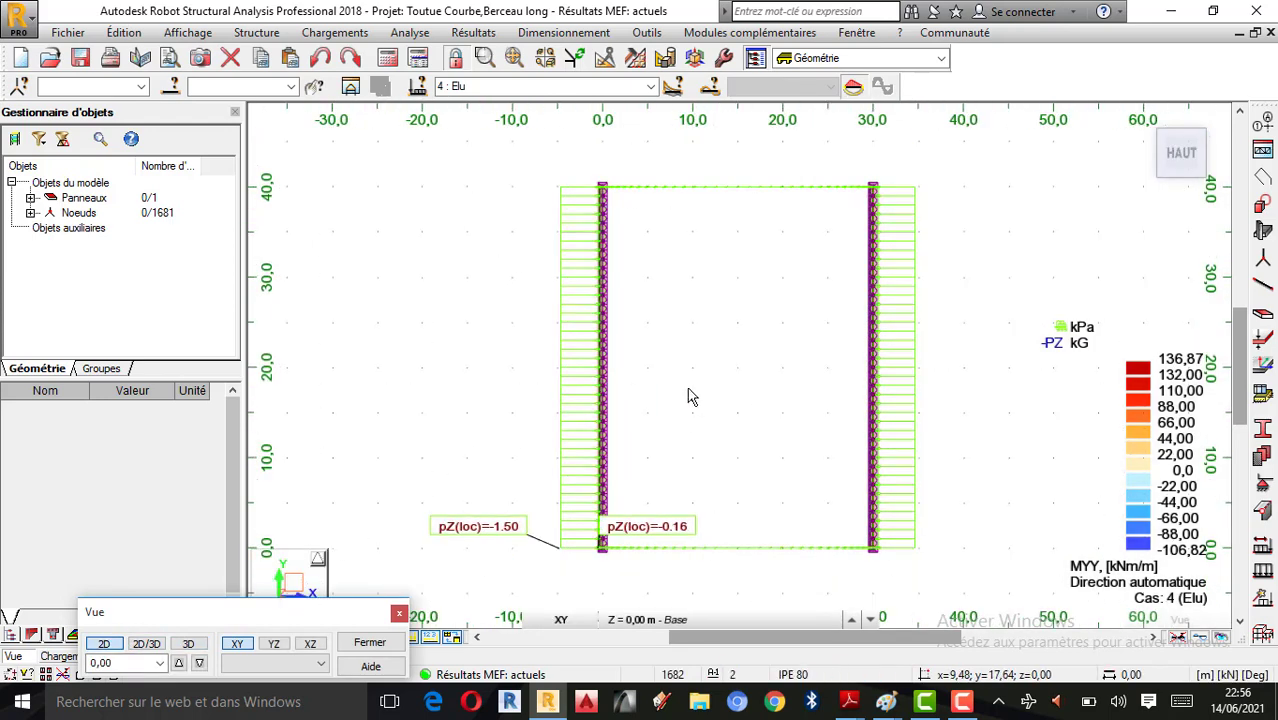
{"action": "left_click_drag", "start_coordinate": [335, 618], "coordinate": [287, 604]}
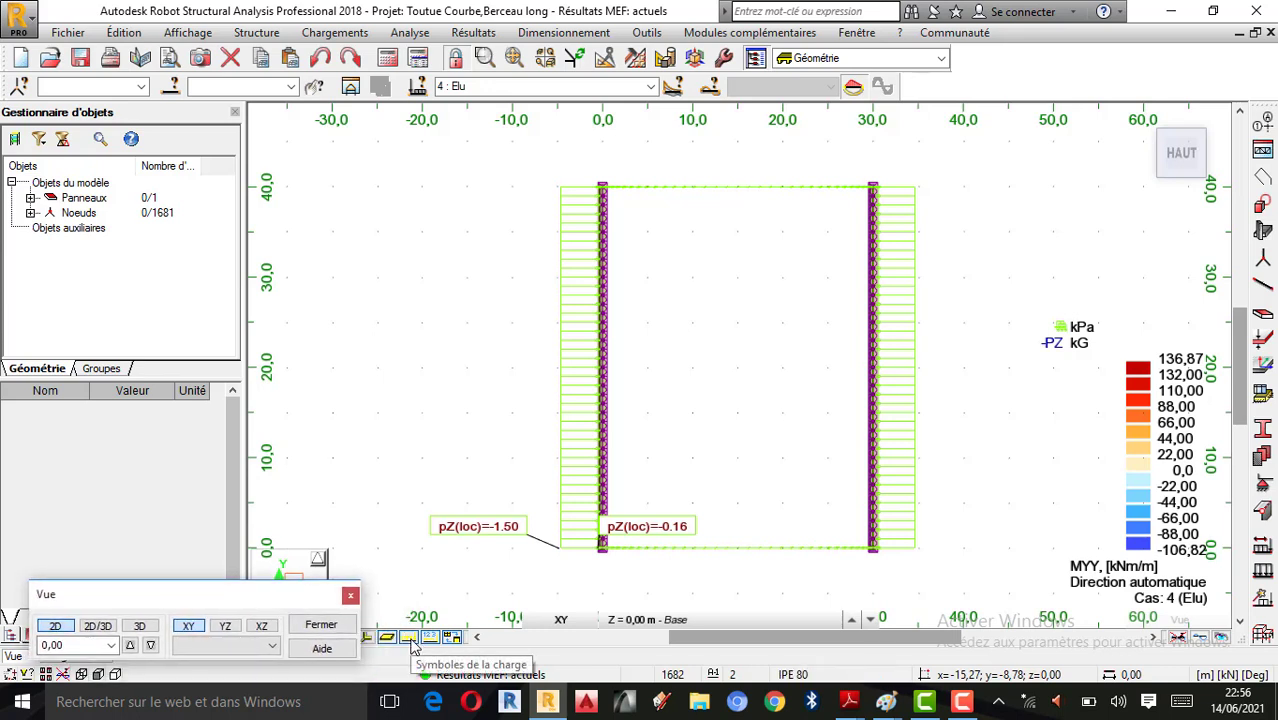
{"action": "left_click", "coordinate": [409, 638]}
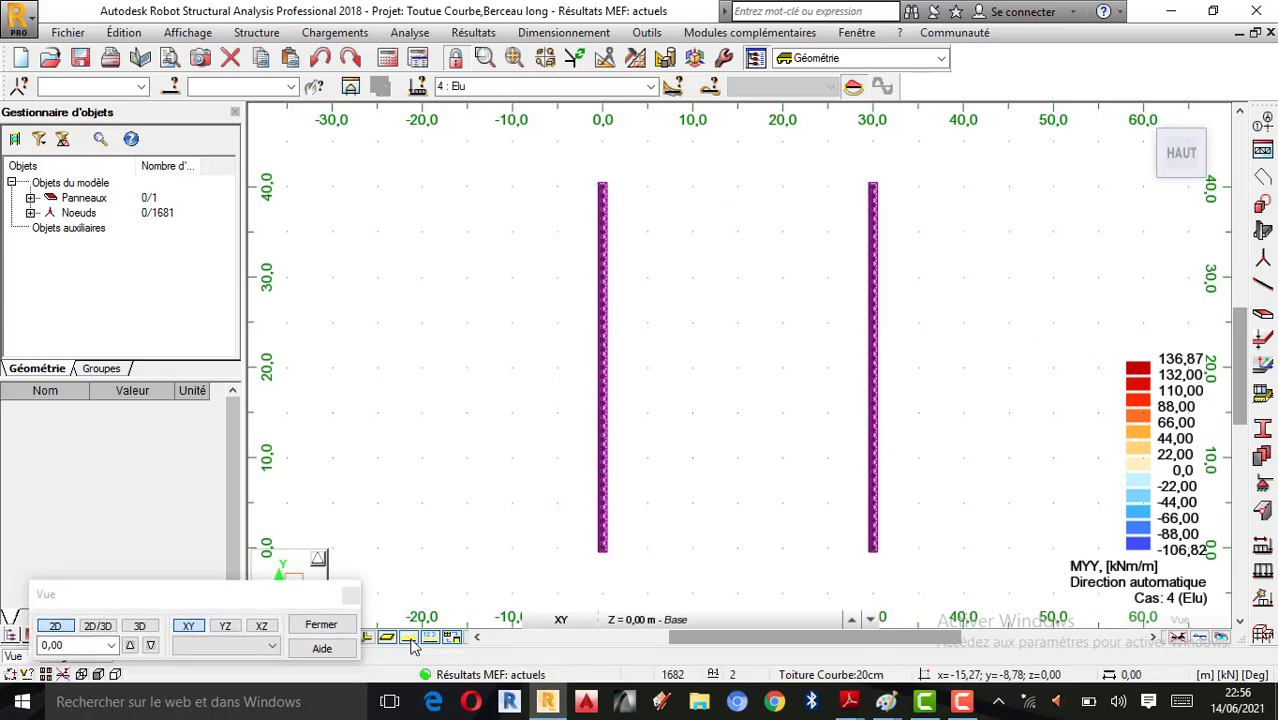
{"action": "left_click", "coordinate": [410, 639]}
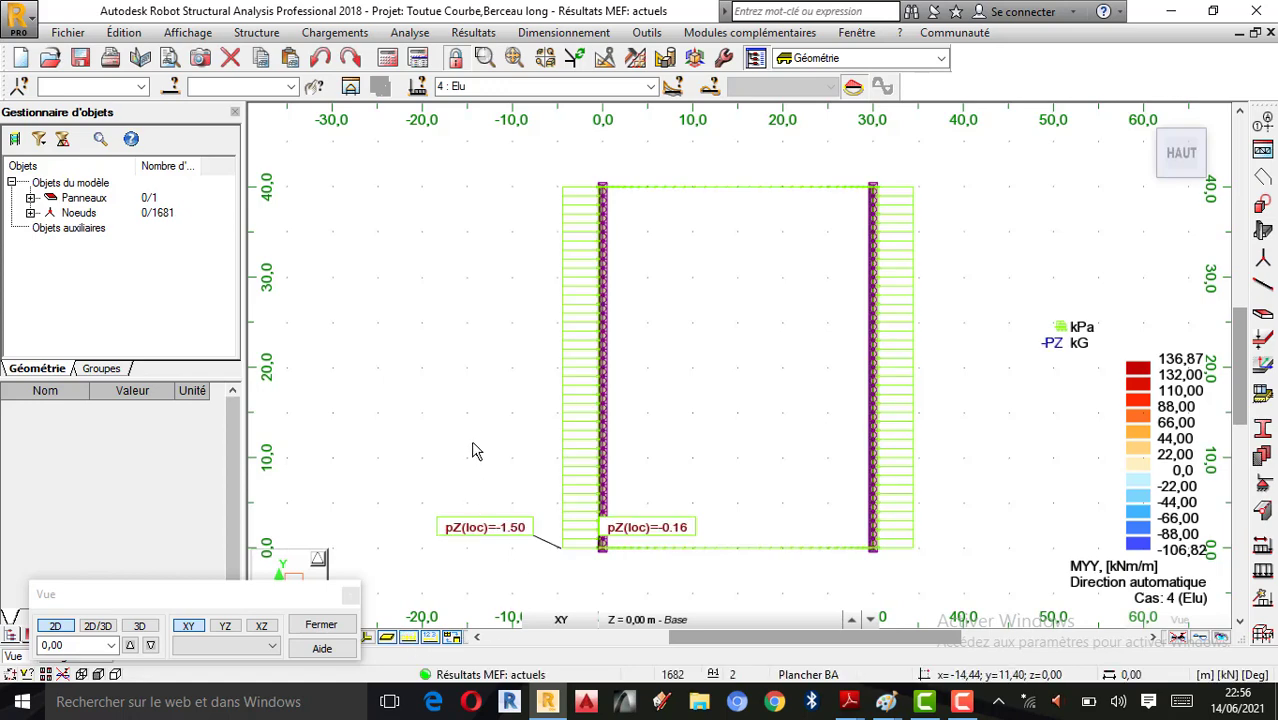
Step: Define panel cut A - A1 parallel to the Z axis through points (-10.00; 10.00; 0.00) and (40.00; 10.00; 0.00)
{"action": "left_click", "coordinate": [472, 33]}
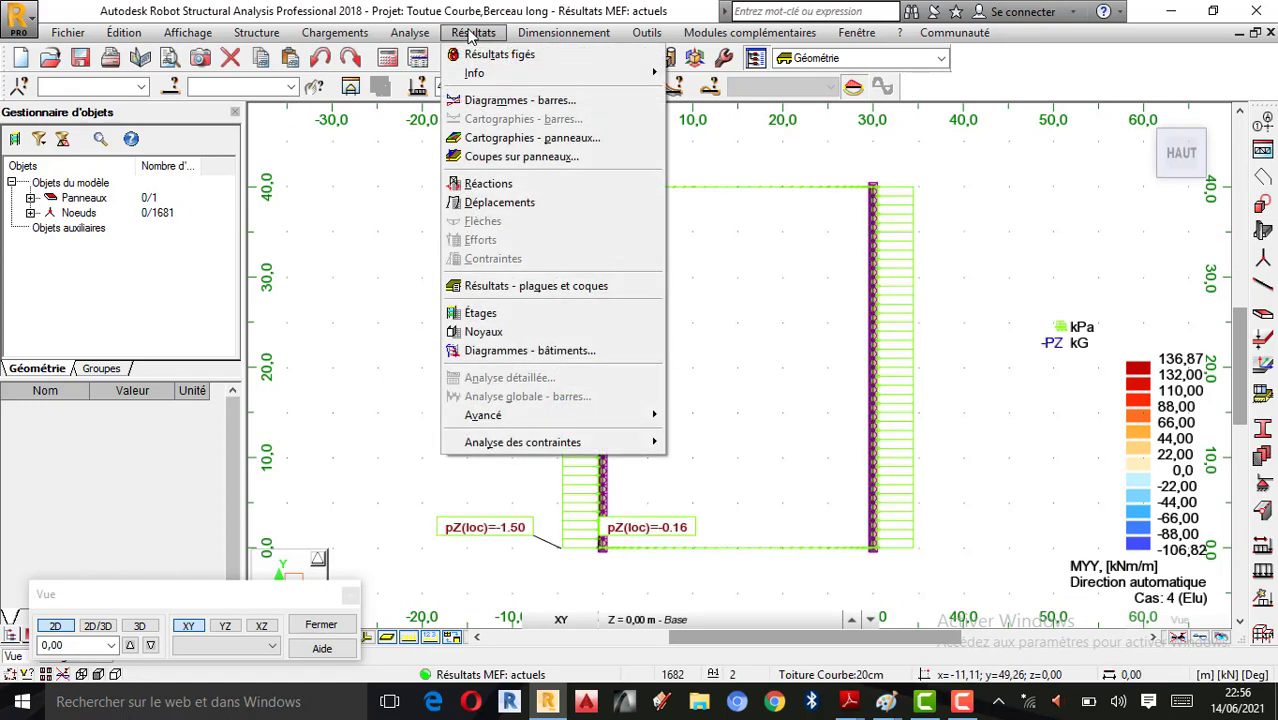
{"action": "left_click", "coordinate": [530, 160]}
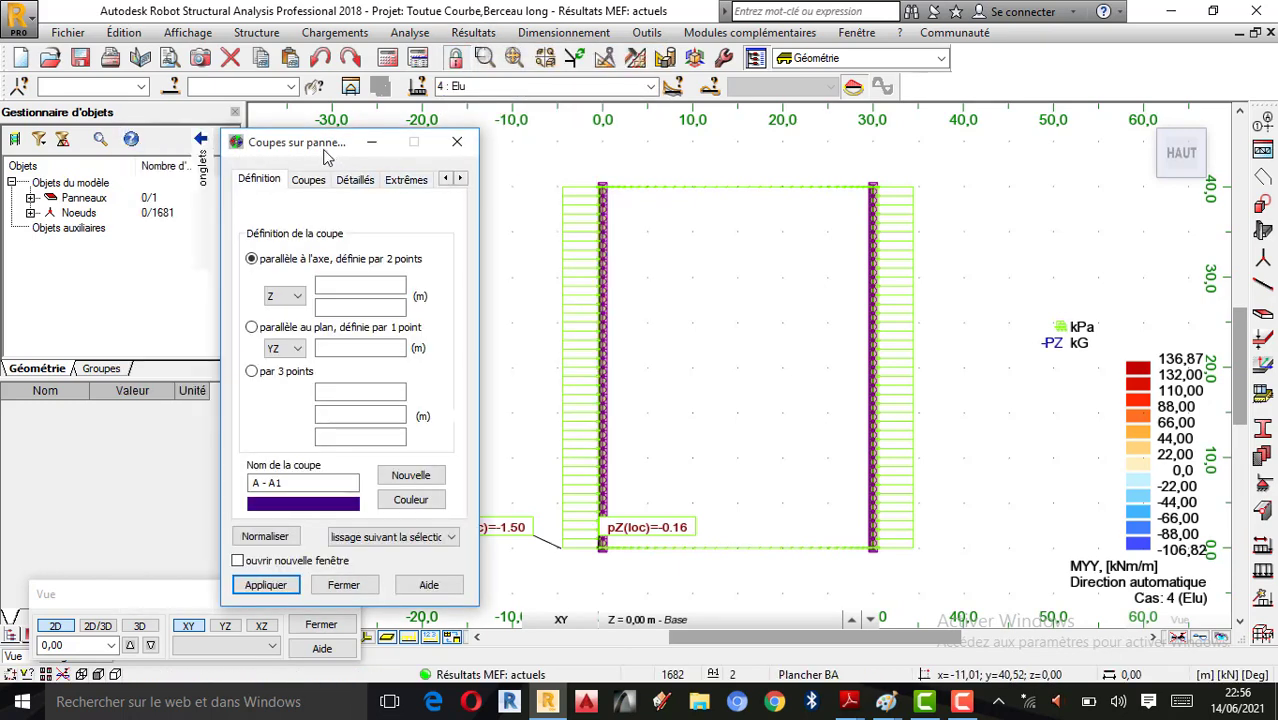
{"action": "left_click_drag", "start_coordinate": [322, 146], "coordinate": [292, 133]}
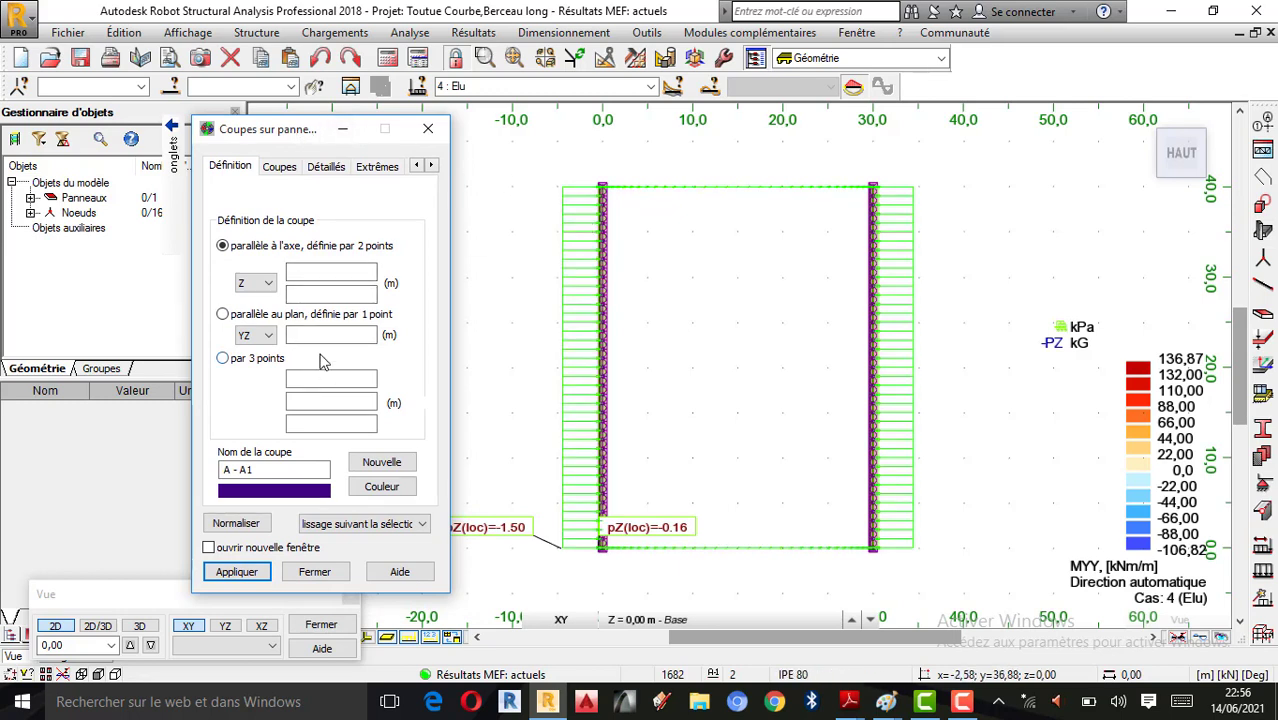
{"action": "left_click", "coordinate": [303, 275]}
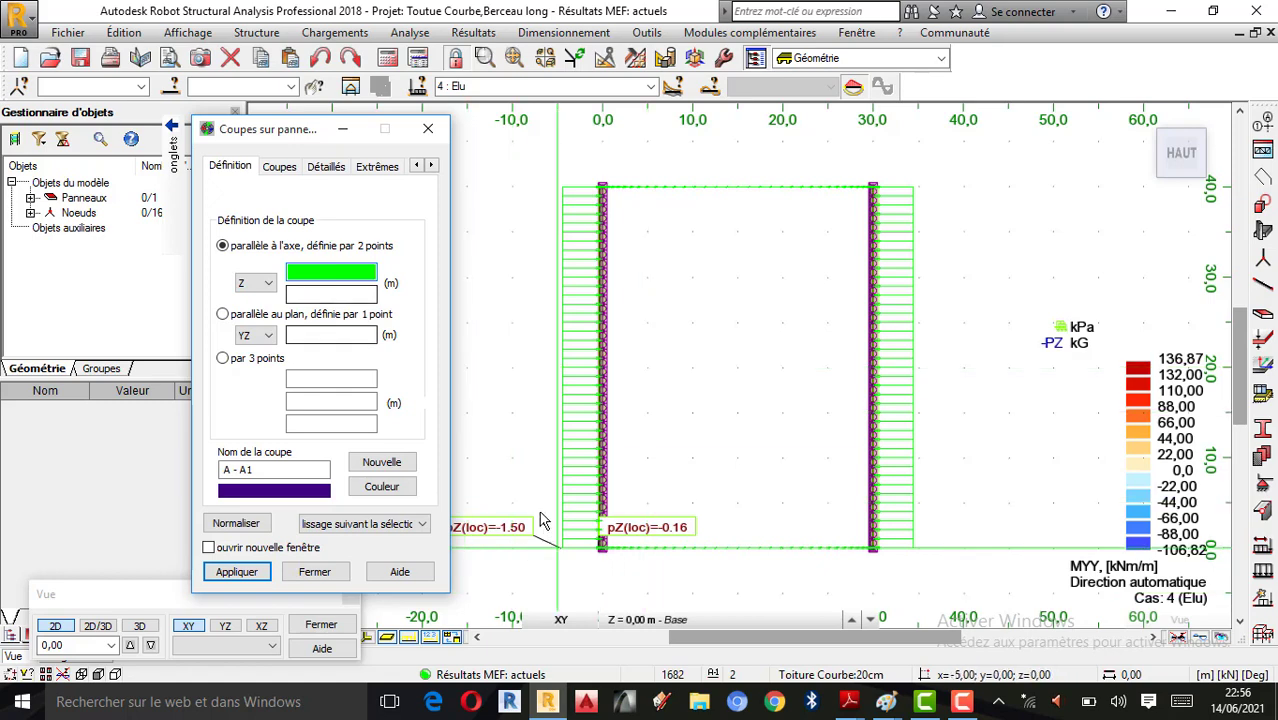
{"action": "left_click", "coordinate": [515, 465]}
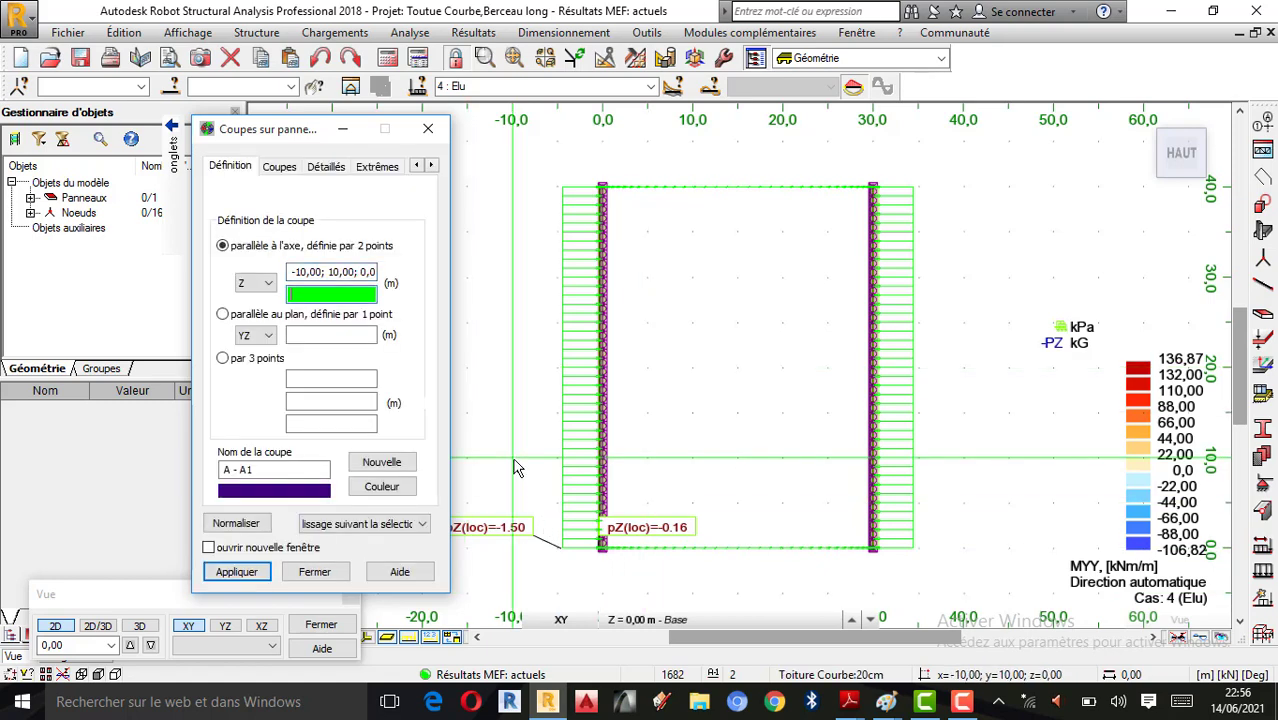
{"action": "left_click", "coordinate": [970, 465]}
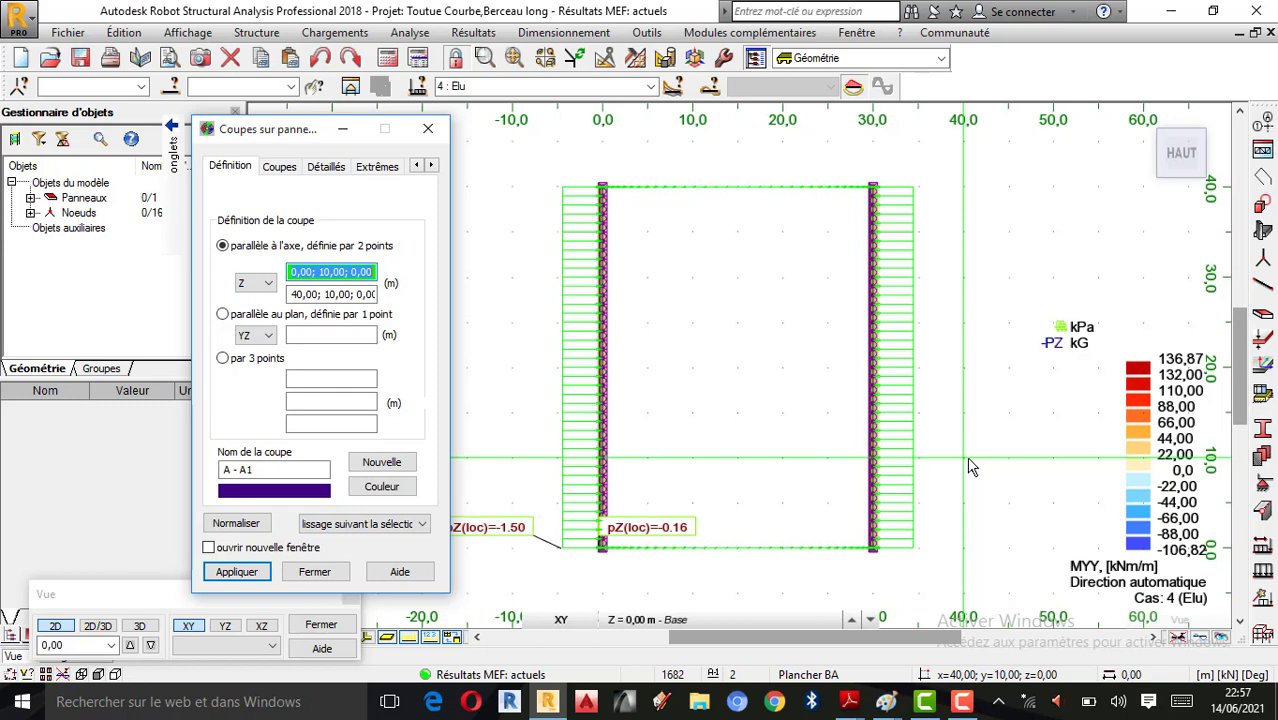
Step: Apply panel cut A - A1, close its settings and return the structure to the 3D view
{"action": "left_click", "coordinate": [237, 572]}
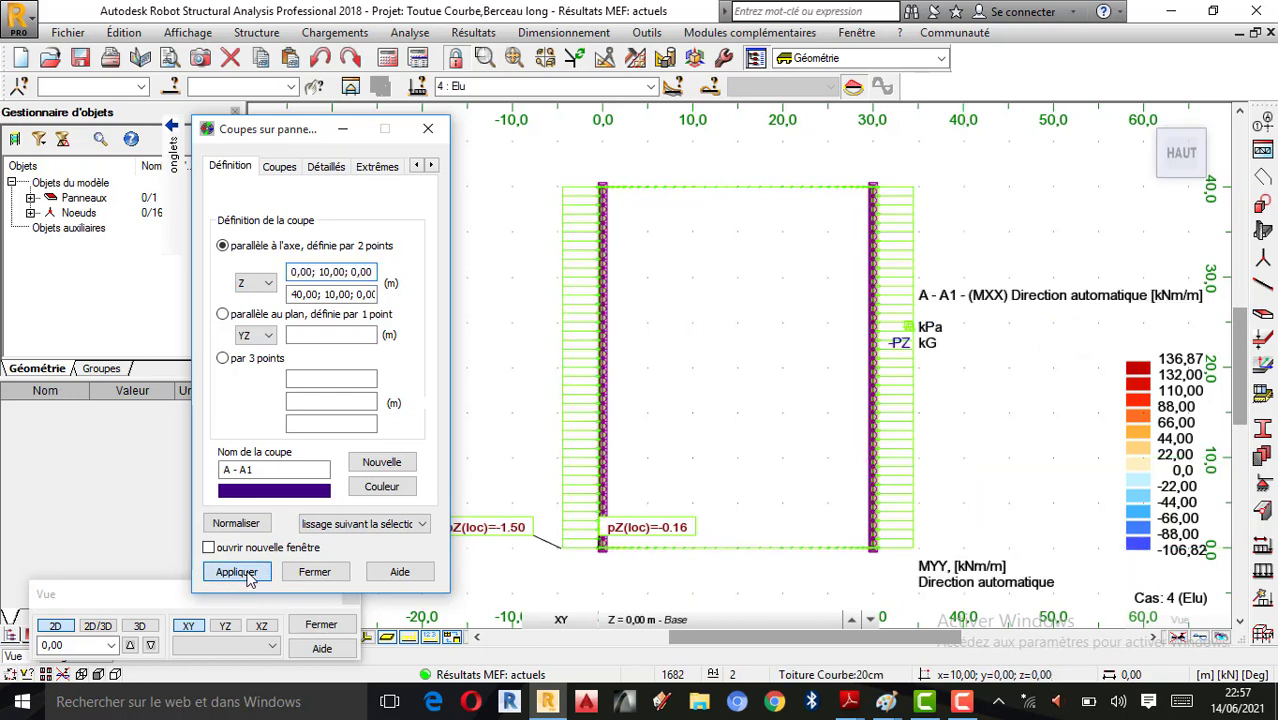
{"action": "left_click", "coordinate": [338, 578]}
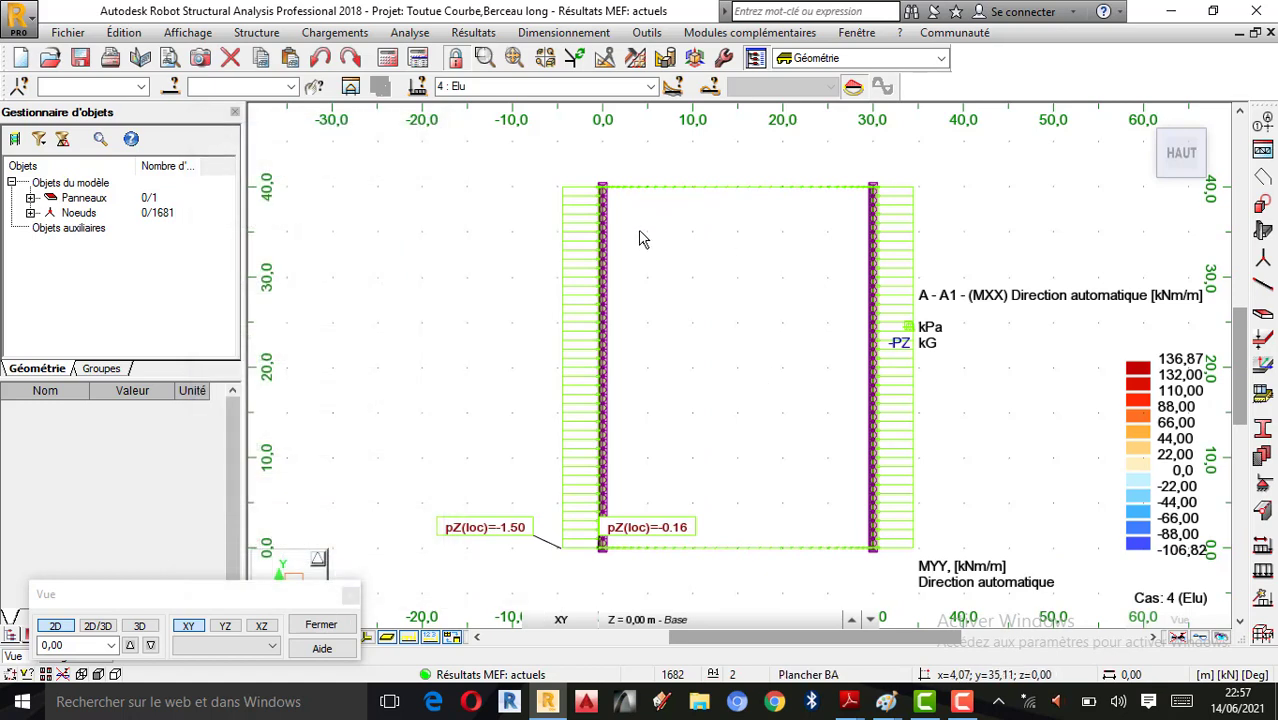
{"action": "left_click", "coordinate": [141, 627]}
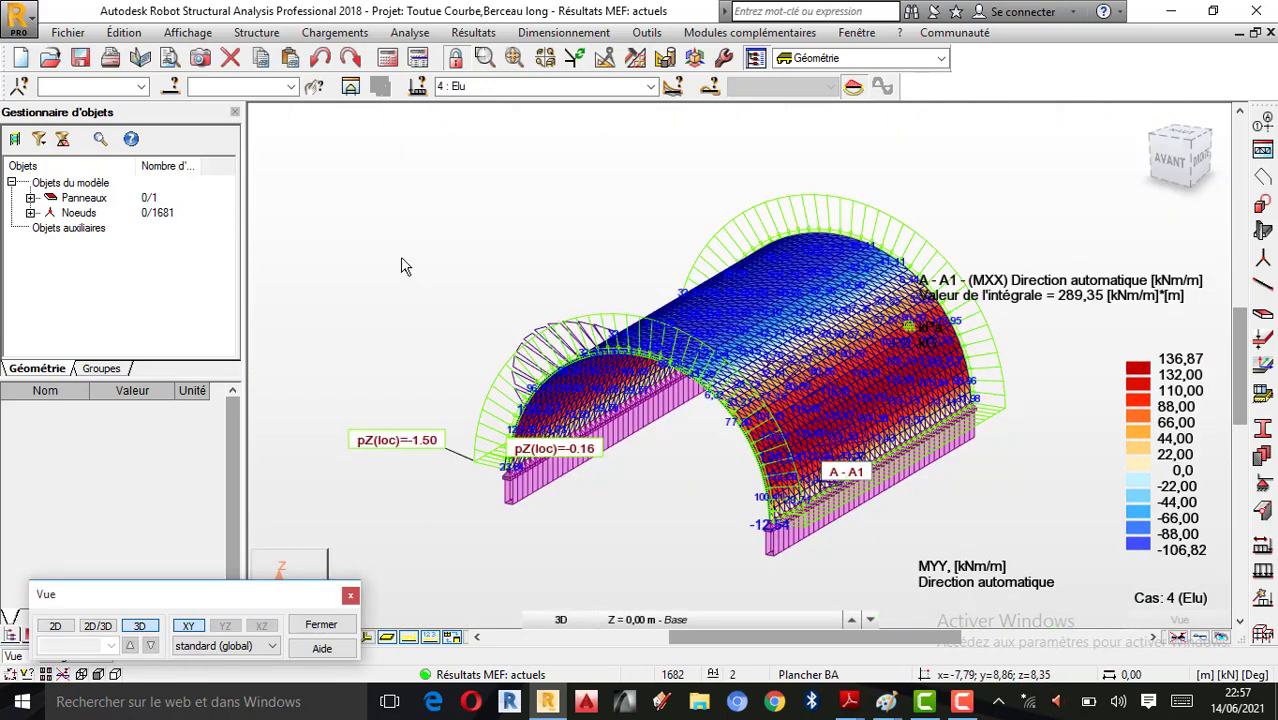
Step: Rotate the vault to face cut A - A1, compare it with the flat XZ and XY plane views, and restore the 3D view
{"action": "right_click", "coordinate": [526, 260]}
{"action": "left_click", "coordinate": [340, 335]}
{"action": "left_click_drag", "start_coordinate": [598, 416], "coordinate": [815, 365]}
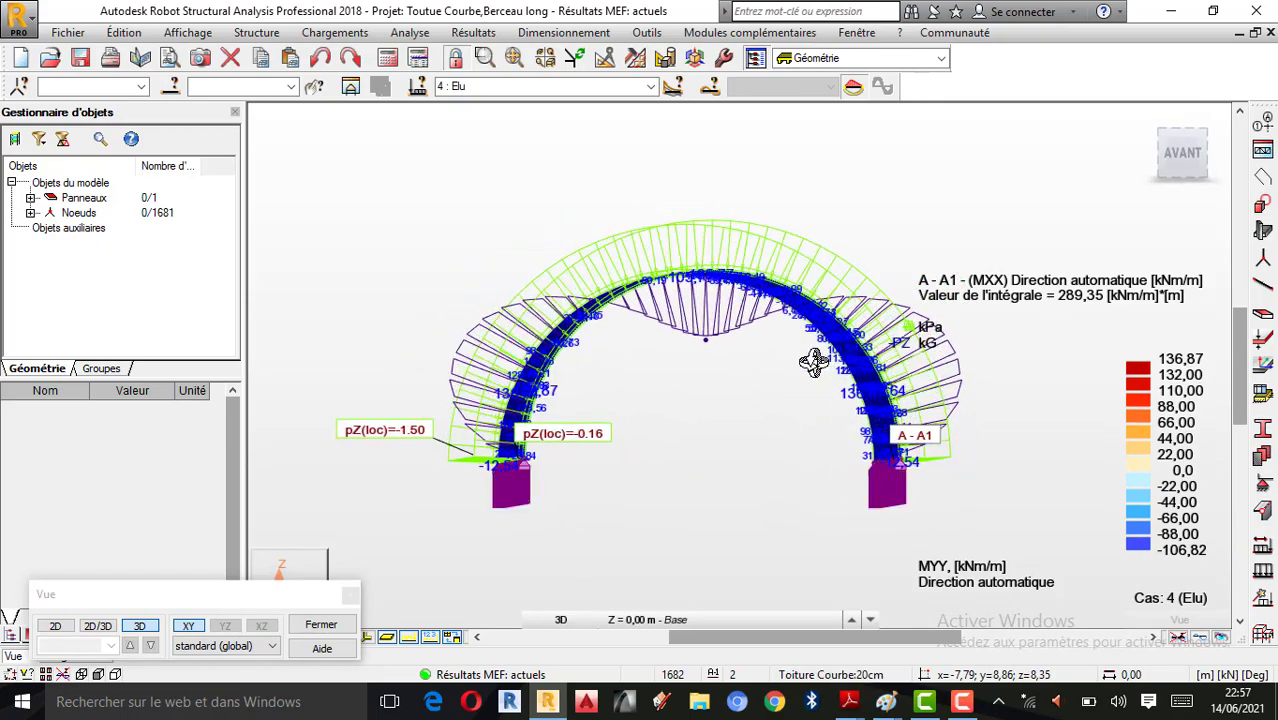
{"action": "left_click", "coordinate": [563, 619]}
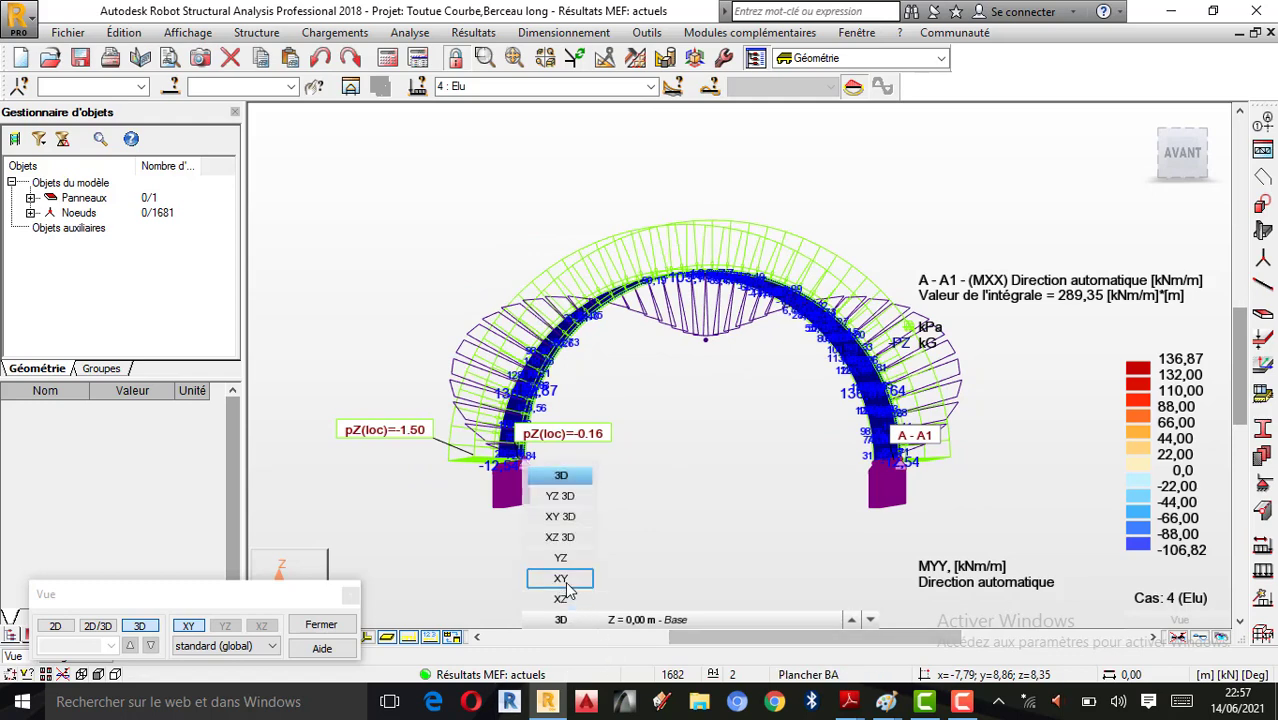
{"action": "left_click", "coordinate": [562, 600]}
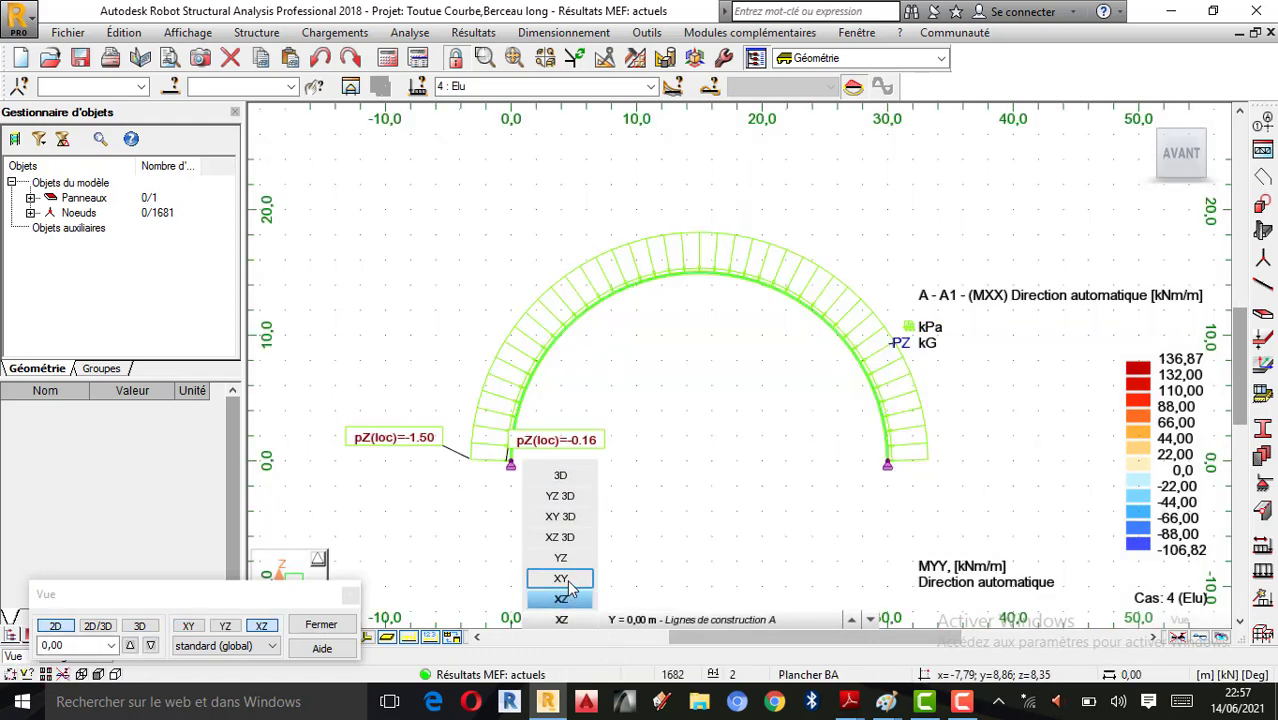
{"action": "left_click", "coordinate": [566, 580]}
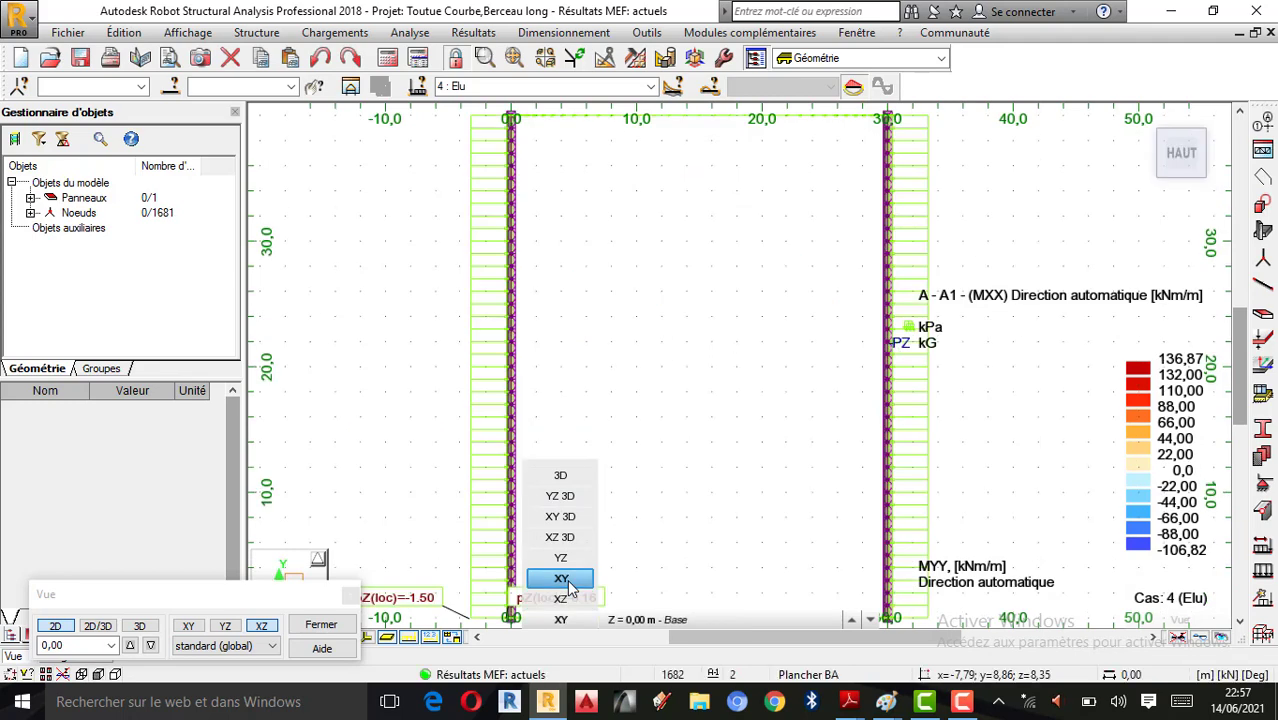
{"action": "left_click", "coordinate": [143, 628]}
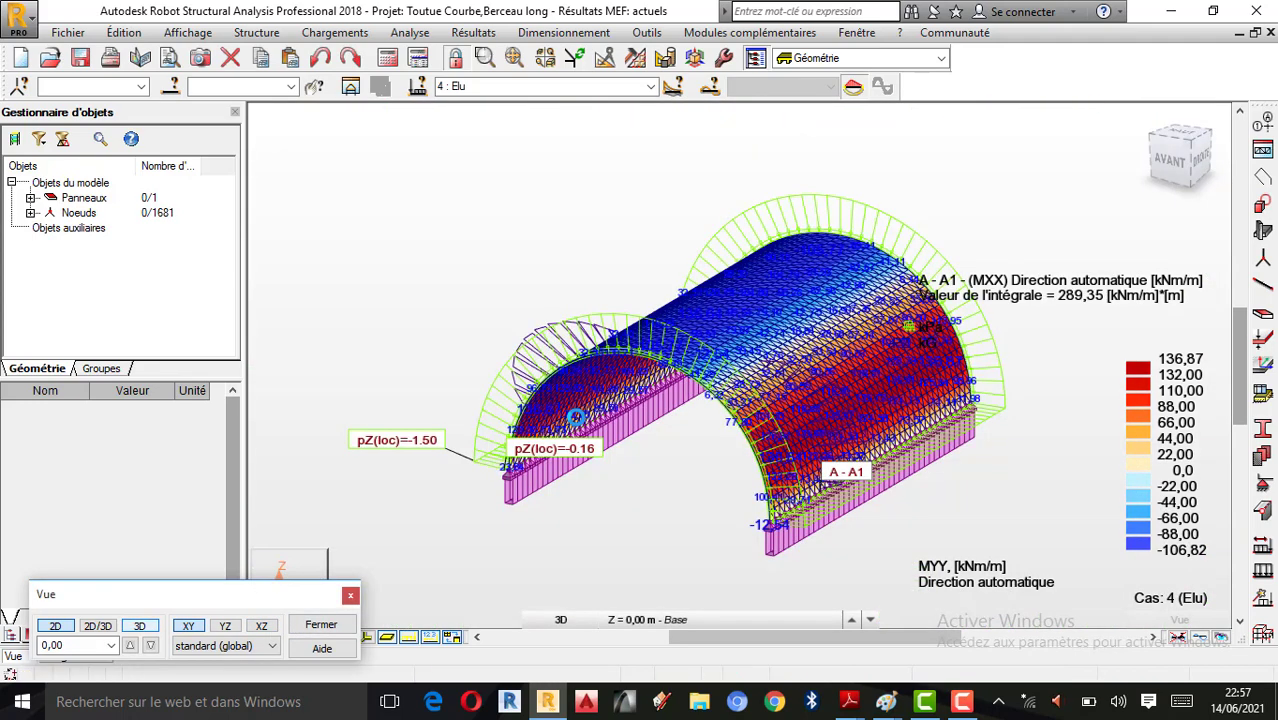
Step: Examine the moment diagram along cut A - A1 from the front and from the other side of the vault in 3D
{"action": "middle_click_drag", "start_coordinate": [693, 434], "coordinate": [773, 401], "text": "shift"}
{"action": "scroll", "coordinate": [785, 390], "scroll_direction": "up", "scroll_amount": 1}
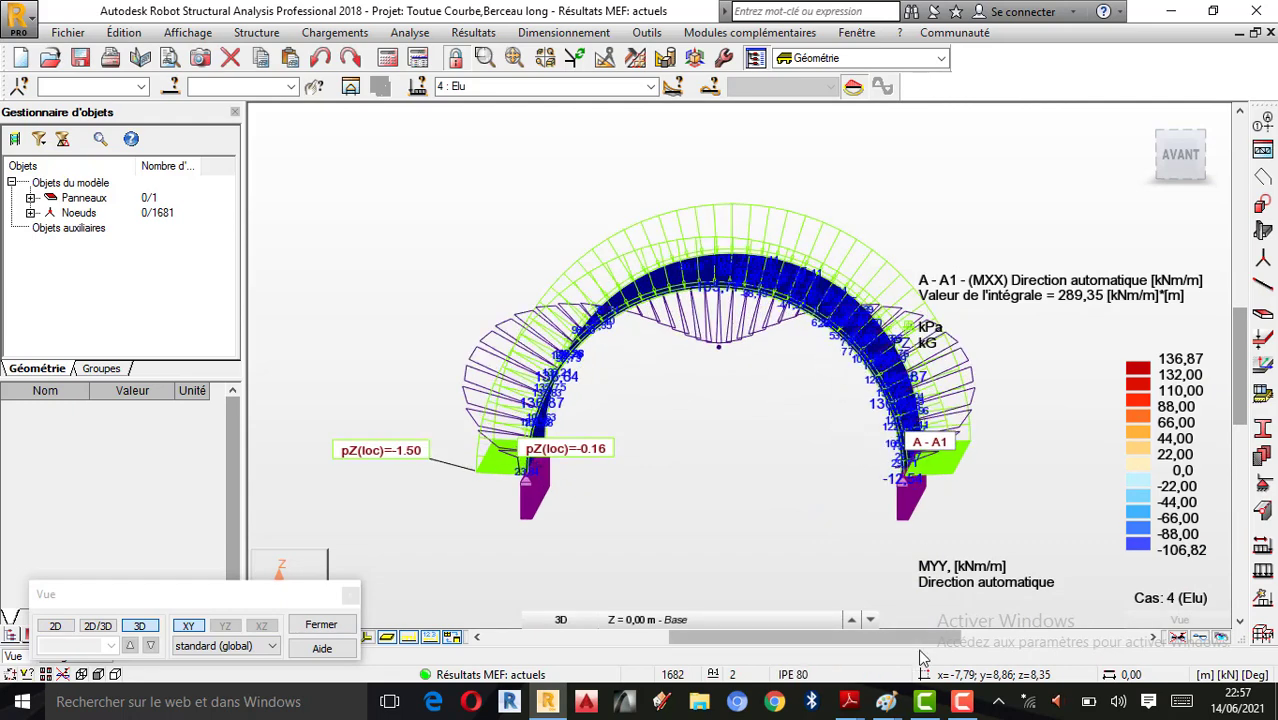
{"action": "scroll", "coordinate": [670, 468], "scroll_direction": "down", "scroll_amount": 1}
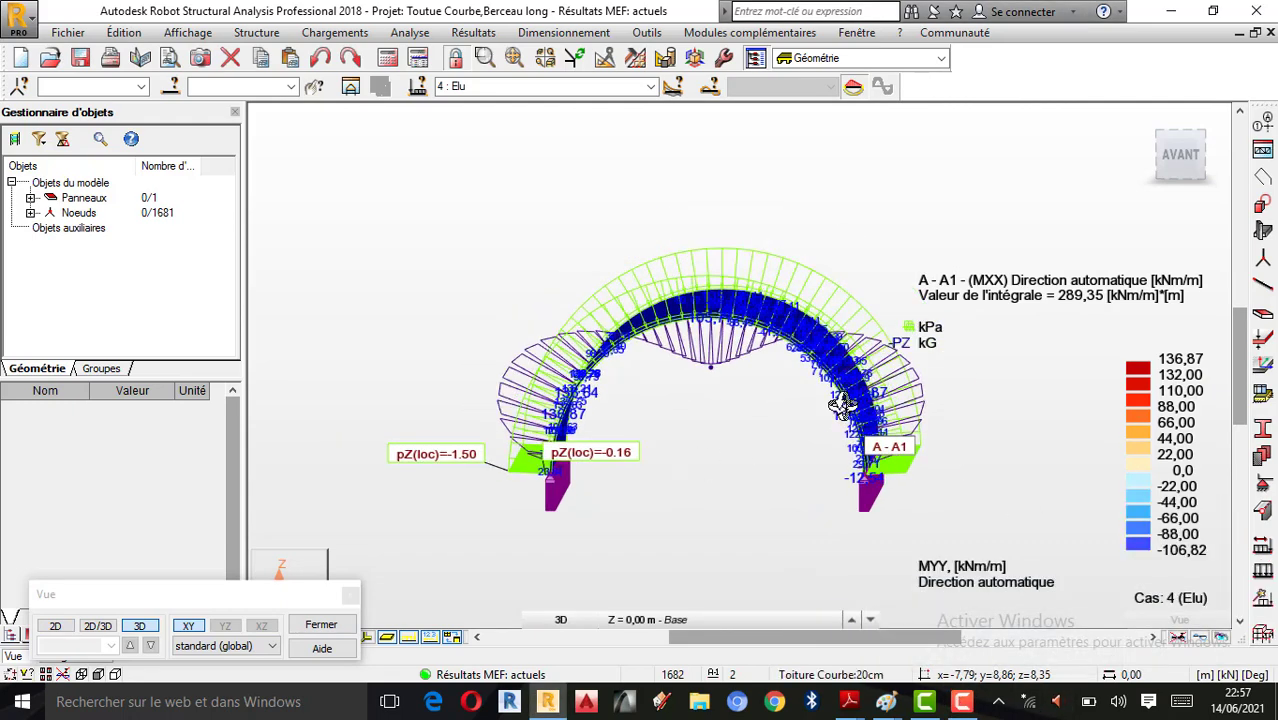
{"action": "scroll", "coordinate": [905, 411], "scroll_direction": "up", "scroll_amount": 1}
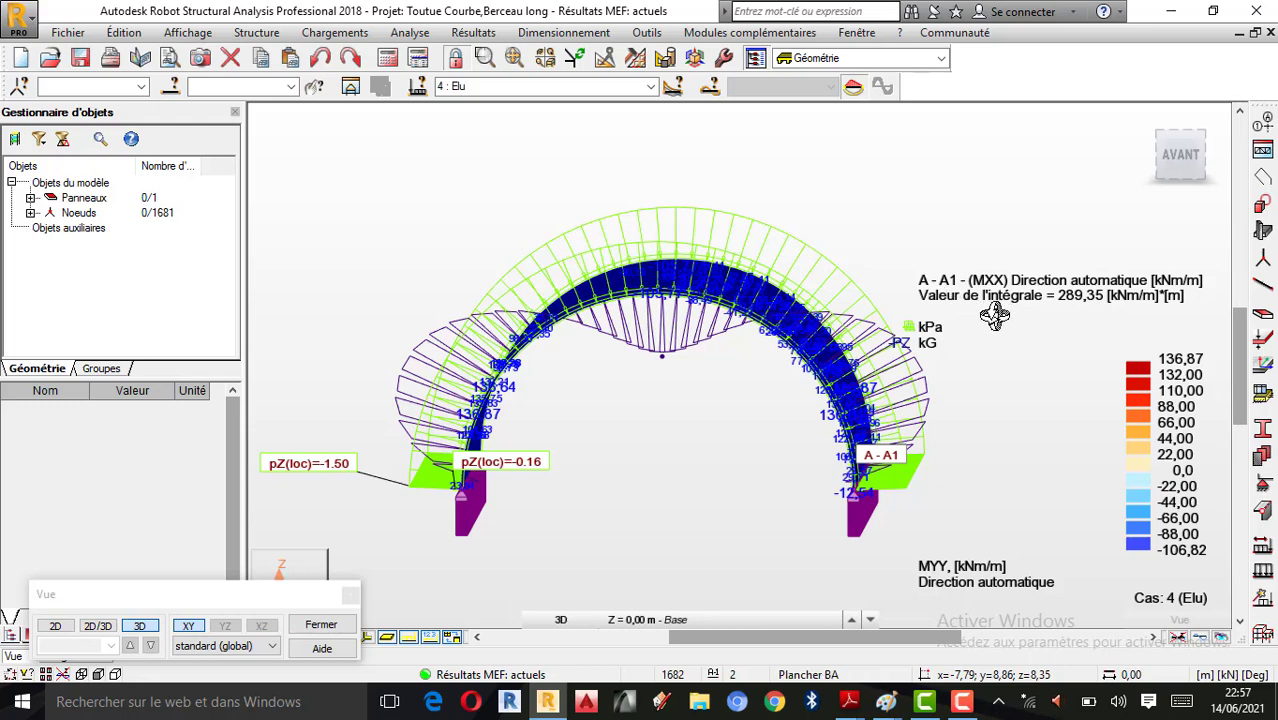
{"action": "scroll", "coordinate": [781, 358], "scroll_direction": "up", "scroll_amount": 1}
{"action": "scroll", "coordinate": [778, 358], "scroll_direction": "down", "scroll_amount": 4}
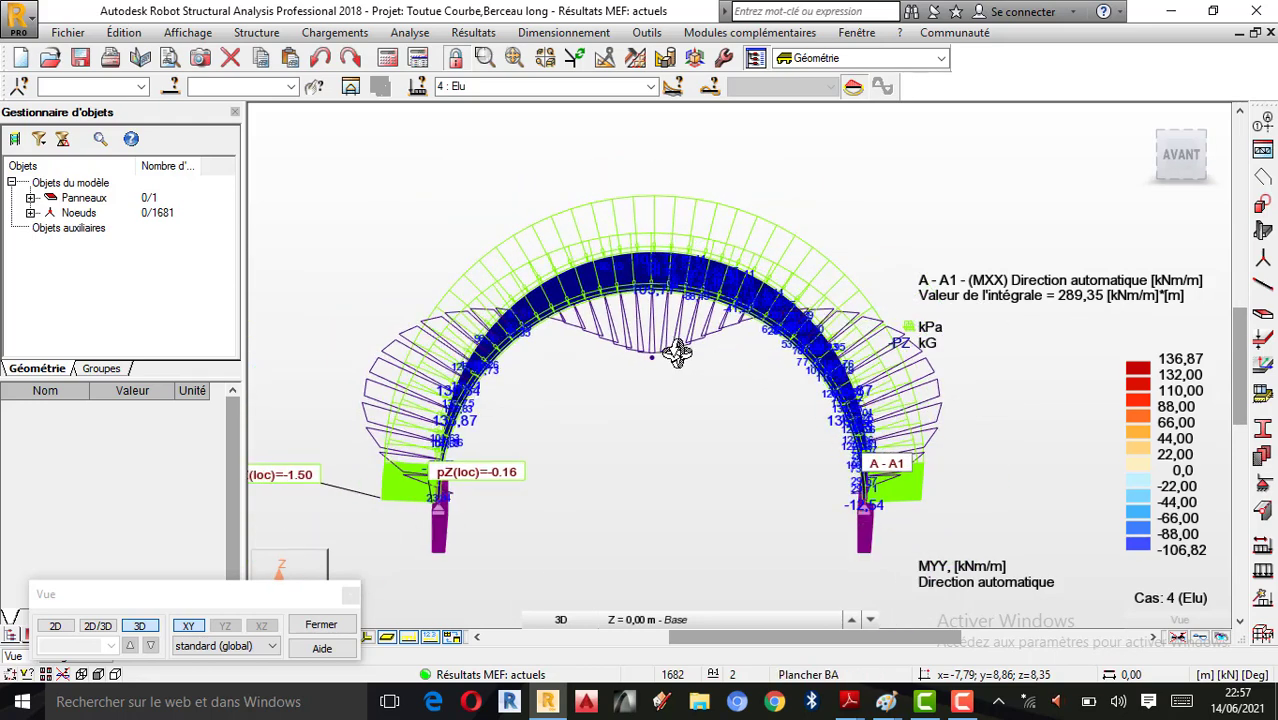
{"action": "mouse_move", "coordinate": [508, 386]}
{"action": "middle_mouse_down", "text": "shift"}
{"action": "mouse_move", "coordinate": [546, 394]}
{"action": "mouse_move", "coordinate": [447, 403]}
{"action": "mouse_move", "coordinate": [585, 405]}
{"action": "middle_mouse_up", "text": "shift"}
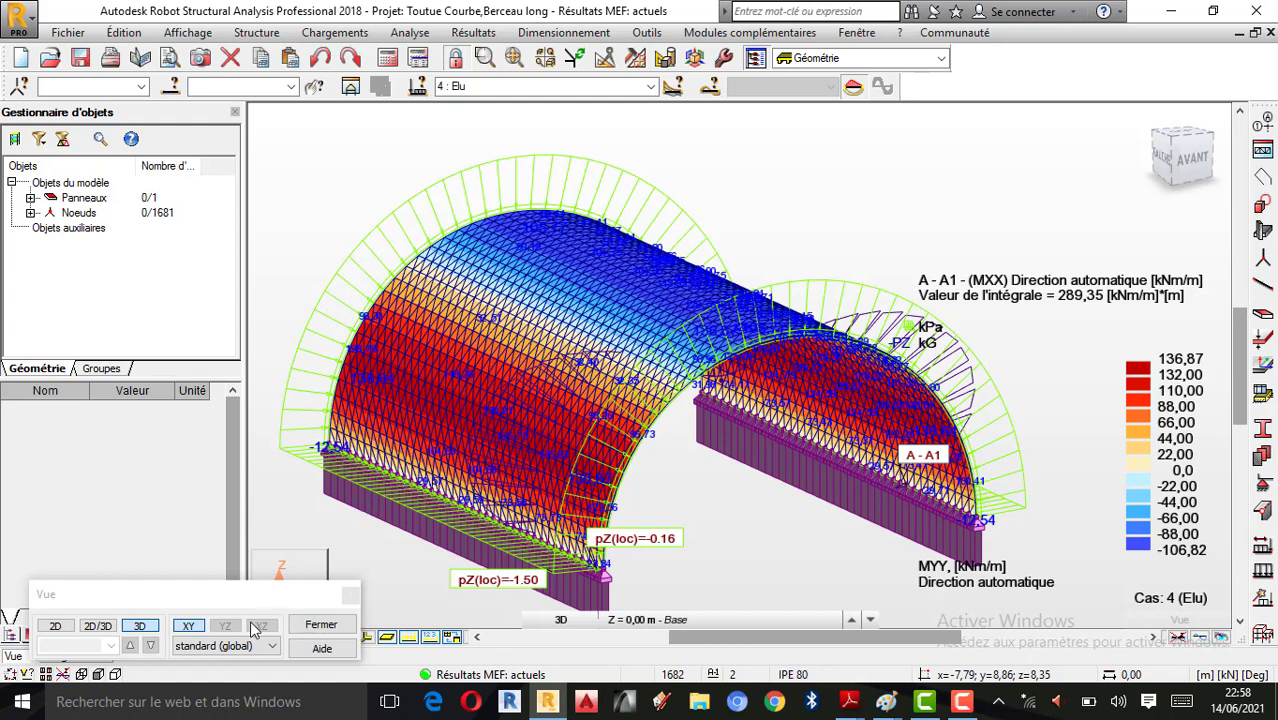
Step: In the 2D XY view, redefine panel cut A - A1 through points (-10.00; 30.00; 0.00) and (40.00; 30.00; 0.00) and apply it
{"action": "left_click", "coordinate": [58, 627]}
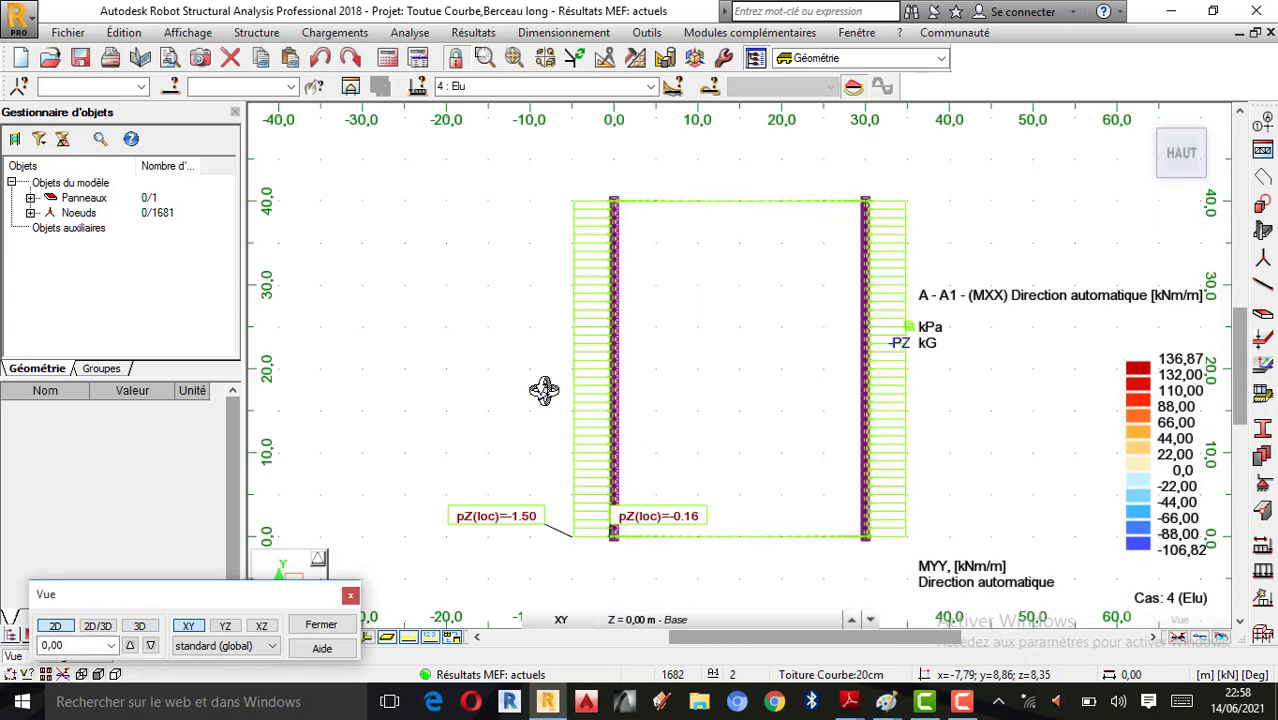
{"action": "left_click", "coordinate": [473, 32]}
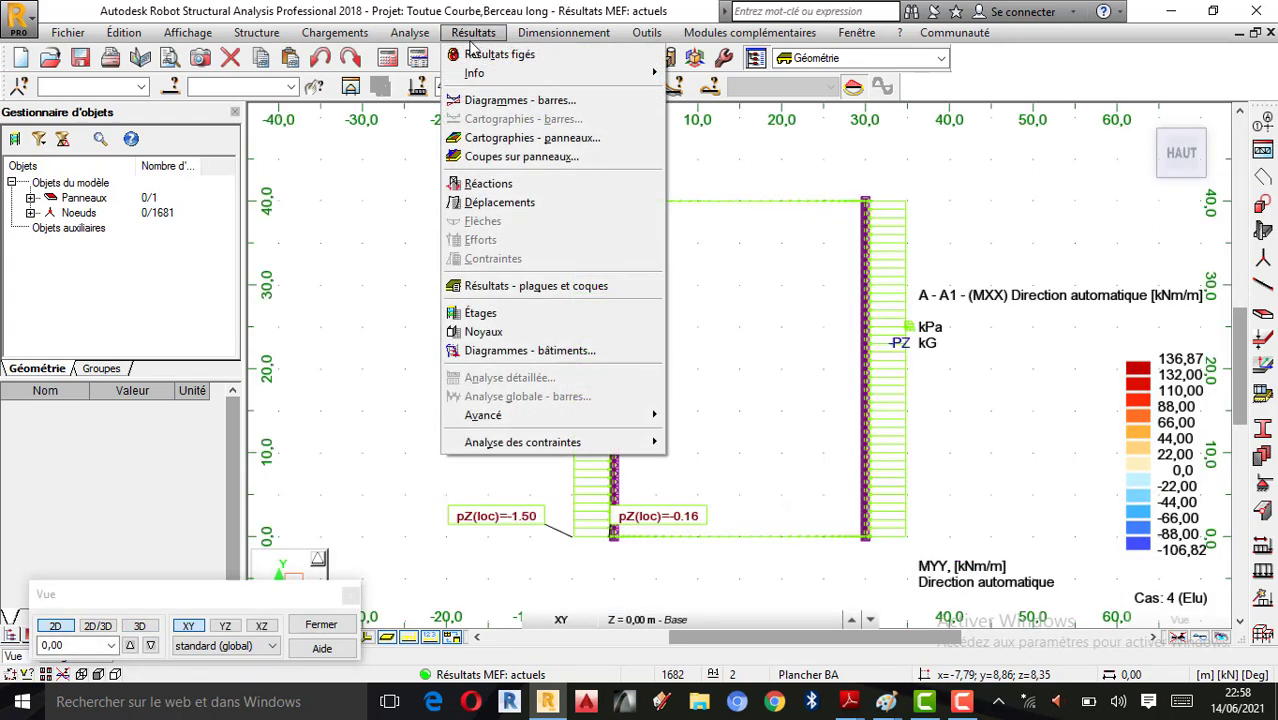
{"action": "left_click", "coordinate": [521, 156]}
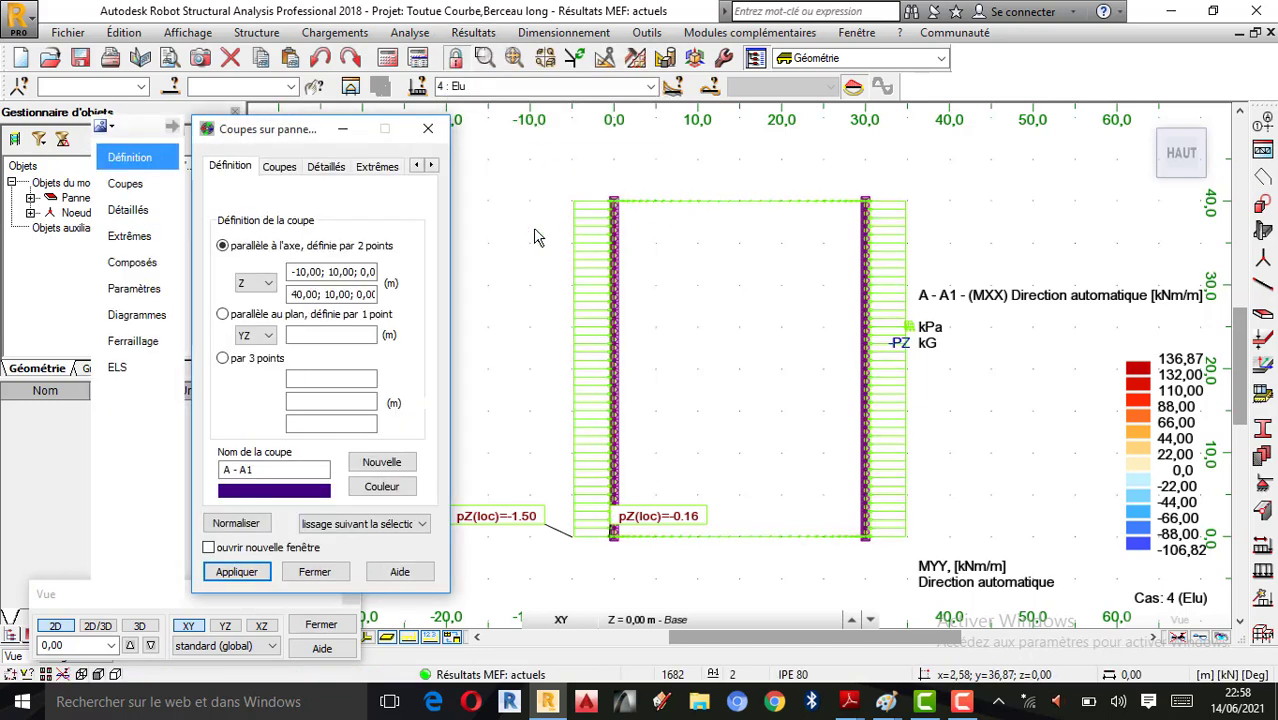
{"action": "left_click", "coordinate": [524, 270]}
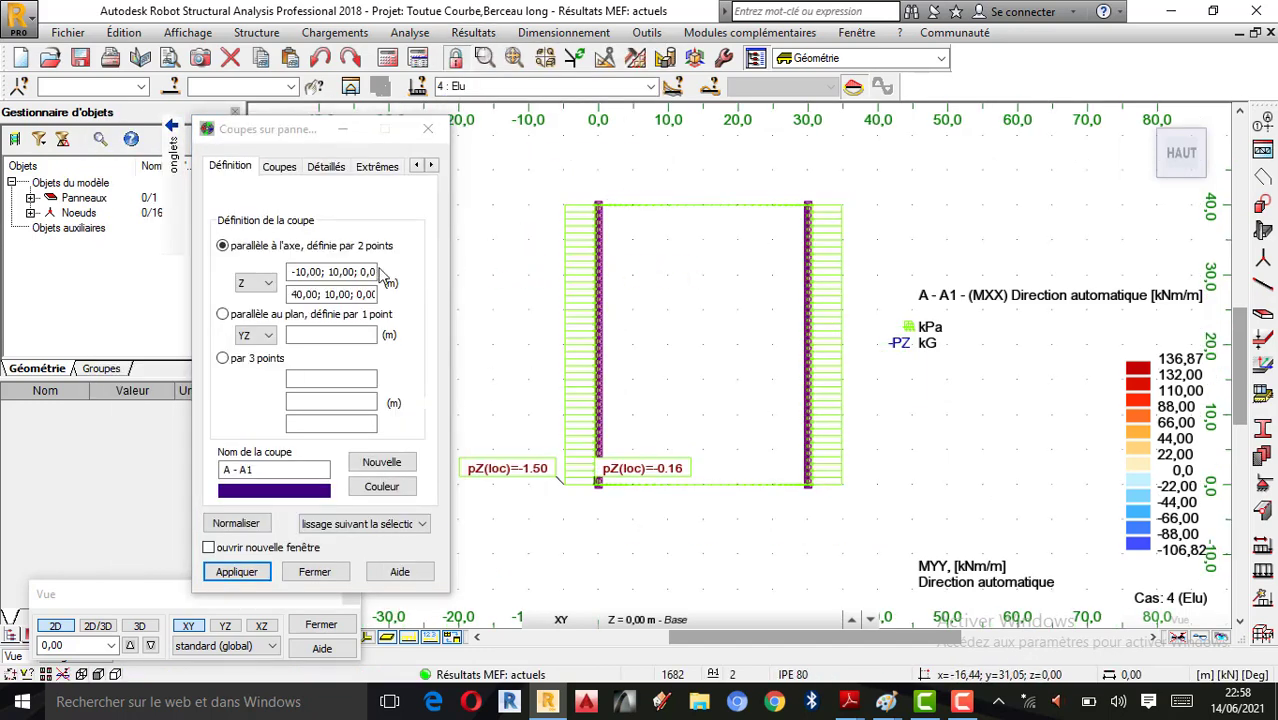
{"action": "left_click", "coordinate": [376, 271]}
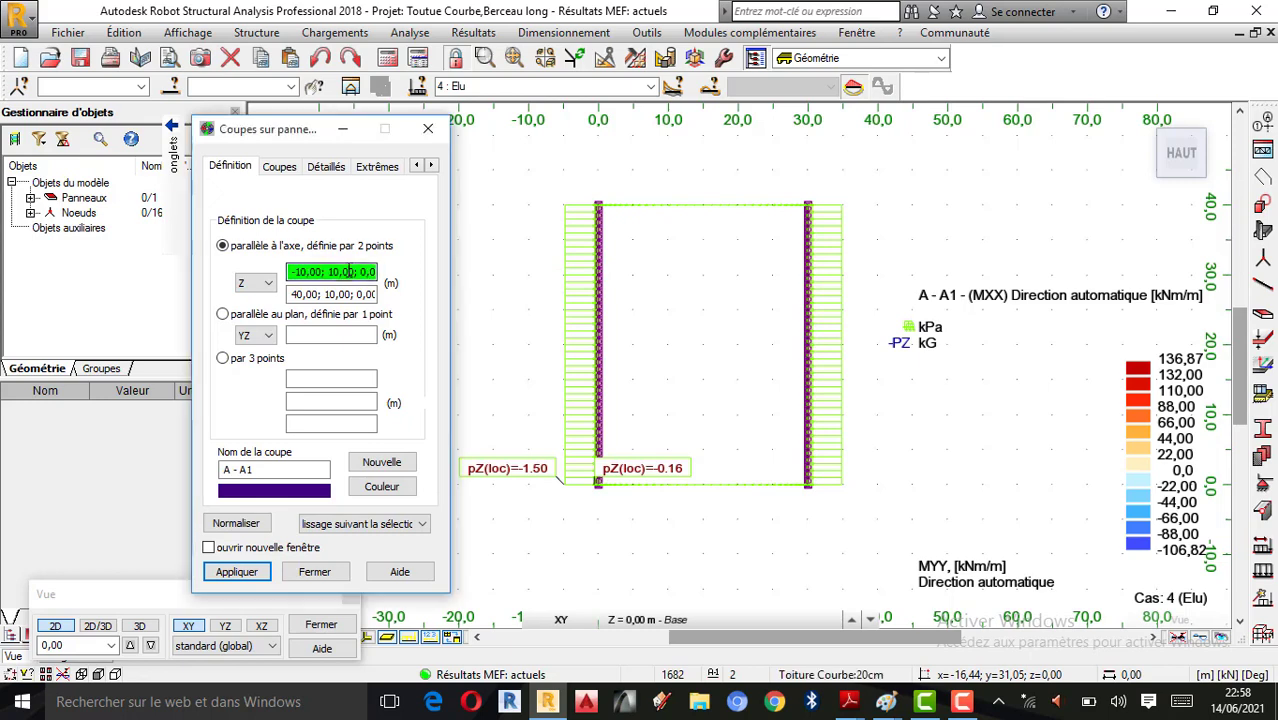
{"action": "left_click", "coordinate": [527, 268]}
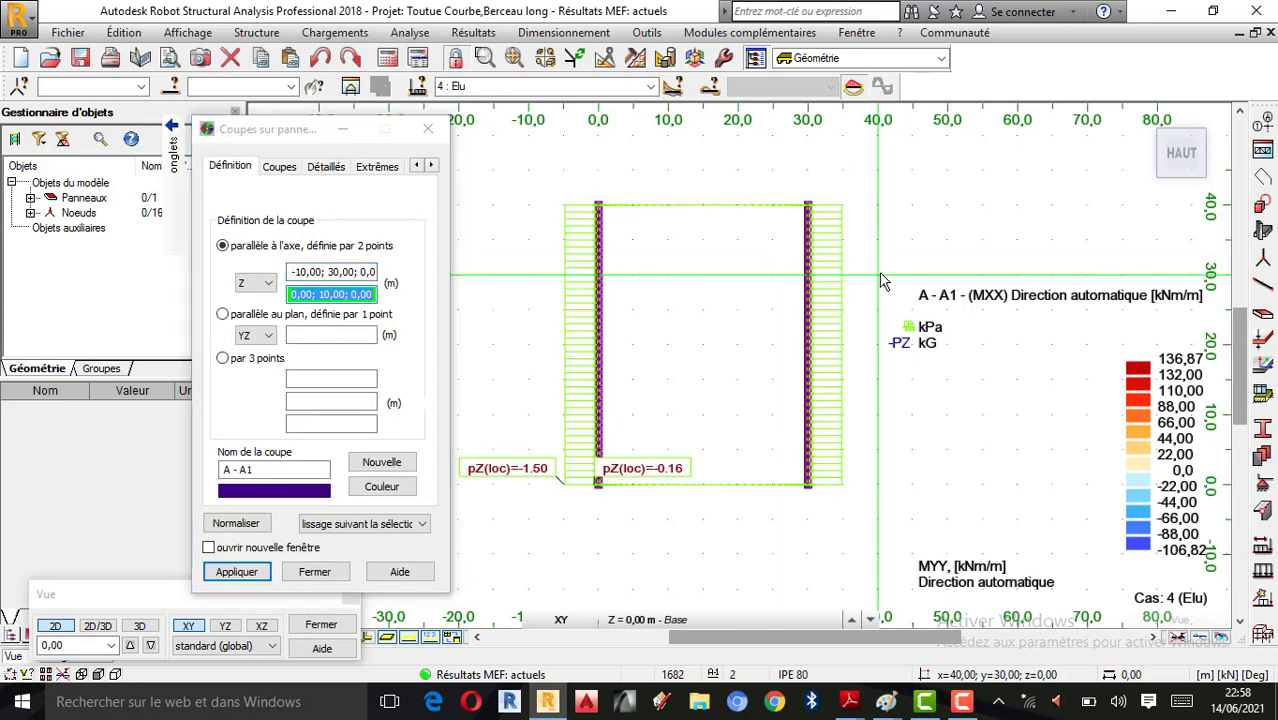
{"action": "left_click", "coordinate": [881, 281]}
{"action": "left_click", "coordinate": [248, 571]}
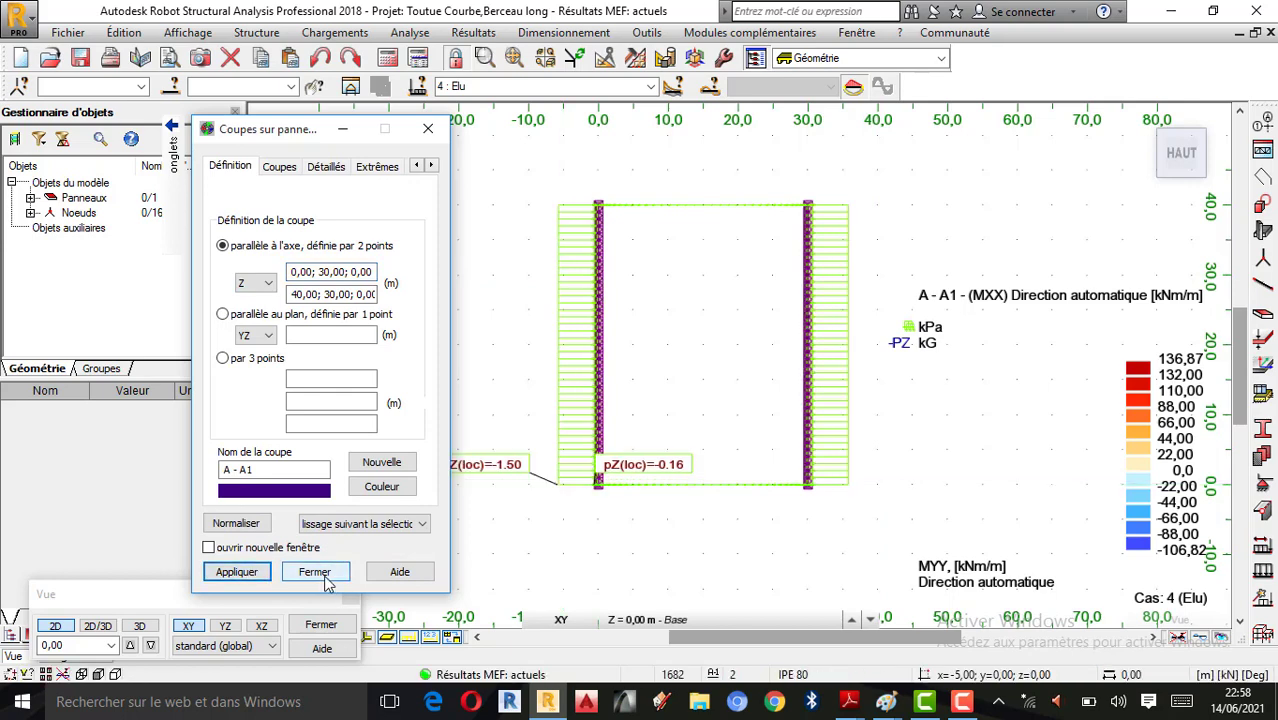
{"action": "left_click", "coordinate": [315, 572]}
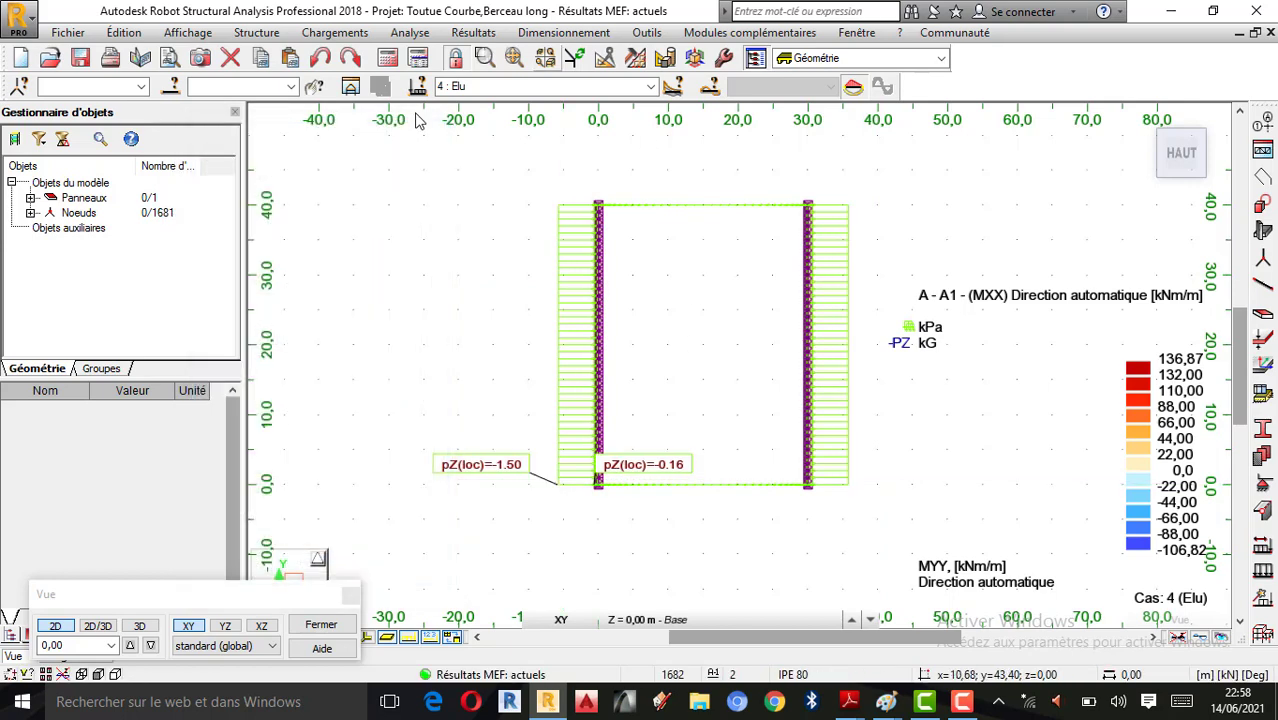
Step: Return to the 3D view and rotate the vault to inspect the moment diagram of the cut at Y = 30 m
{"action": "left_click", "coordinate": [139, 625]}
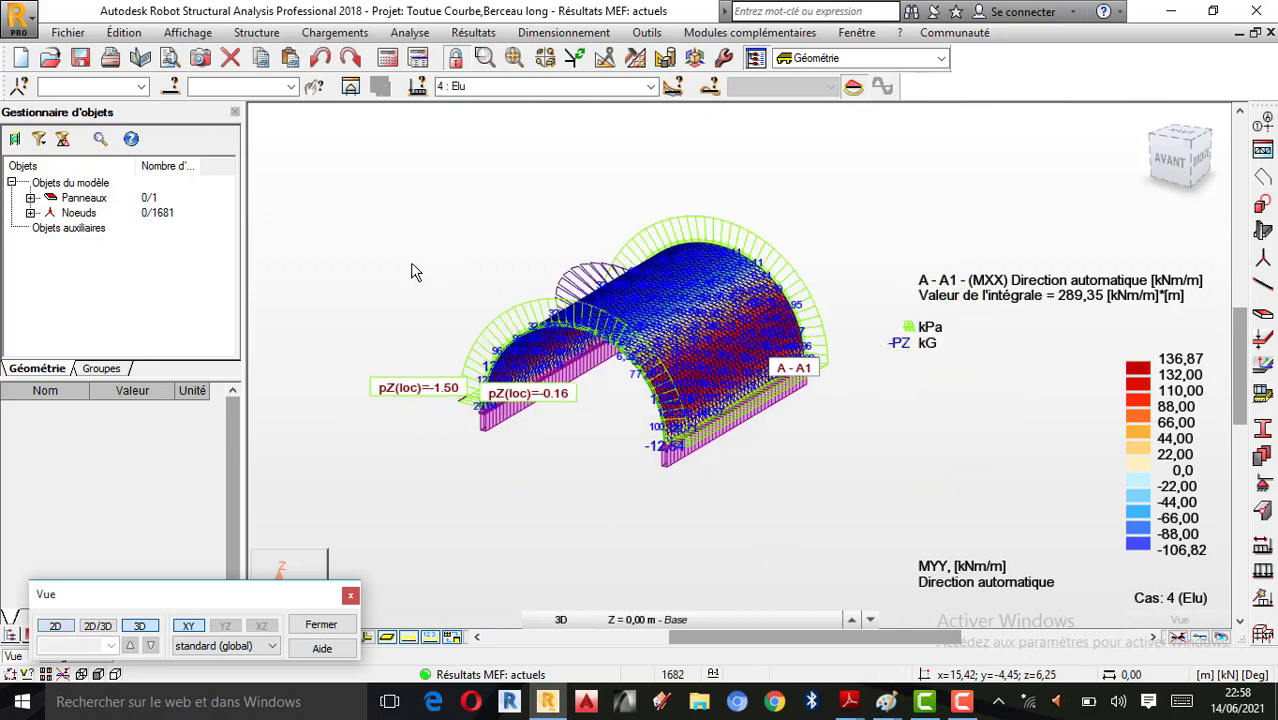
{"action": "right_click", "coordinate": [785, 165]}
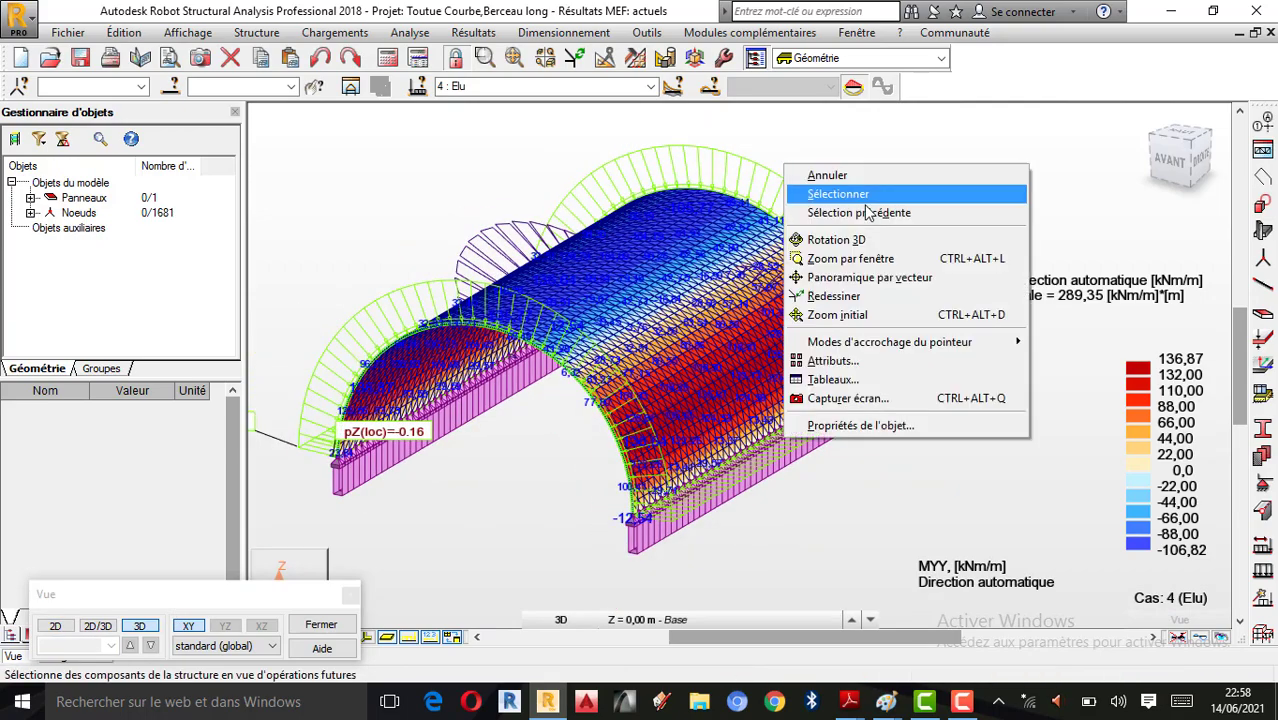
{"action": "left_click", "coordinate": [853, 241]}
{"action": "mouse_move", "coordinate": [820, 262]}
{"action": "left_mouse_down"}
{"action": "mouse_move", "coordinate": [610, 305]}
{"action": "mouse_move", "coordinate": [548, 348]}
{"action": "mouse_move", "coordinate": [650, 280]}
{"action": "mouse_move", "coordinate": [553, 292]}
{"action": "mouse_move", "coordinate": [585, 285]}
{"action": "mouse_move", "coordinate": [592, 308]}
{"action": "left_mouse_up"}
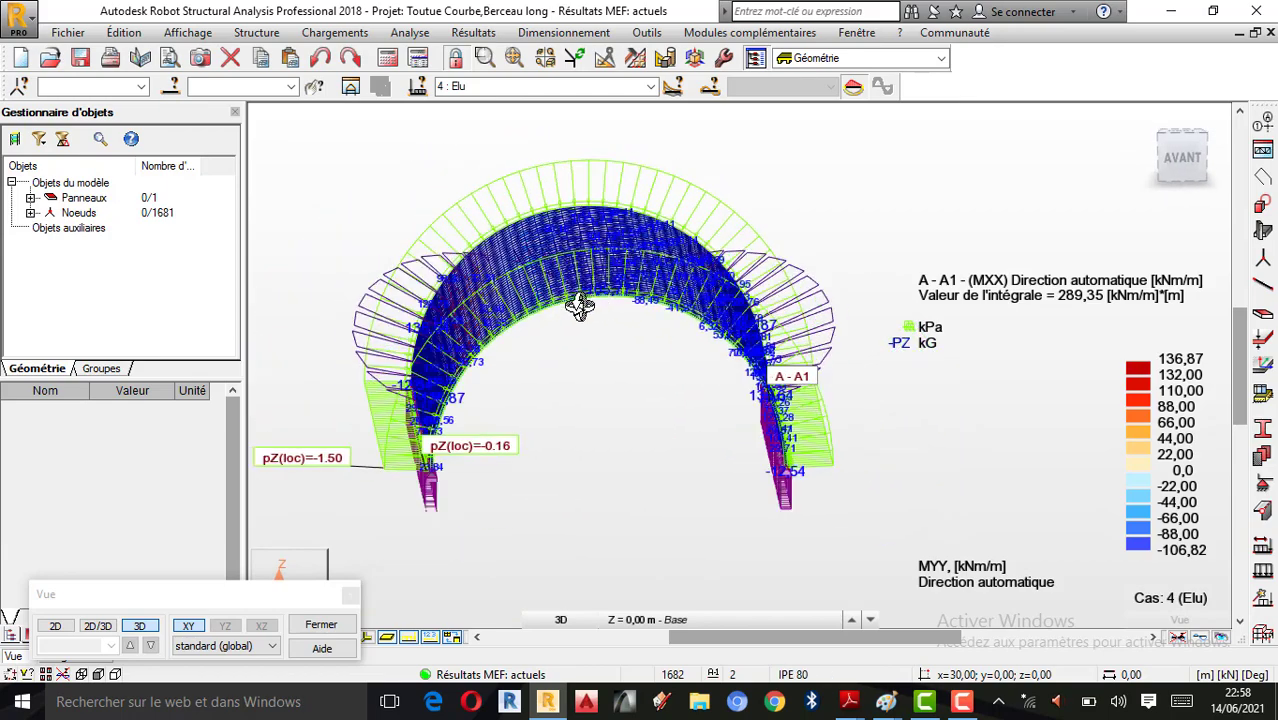
Step: In the 2D XY view, redefine panel cut A - A1 lengthwise through points (15.00; 45.00; 0.00) and (15.00; -5.00; 0.00) and apply it
{"action": "left_click", "coordinate": [62, 630]}
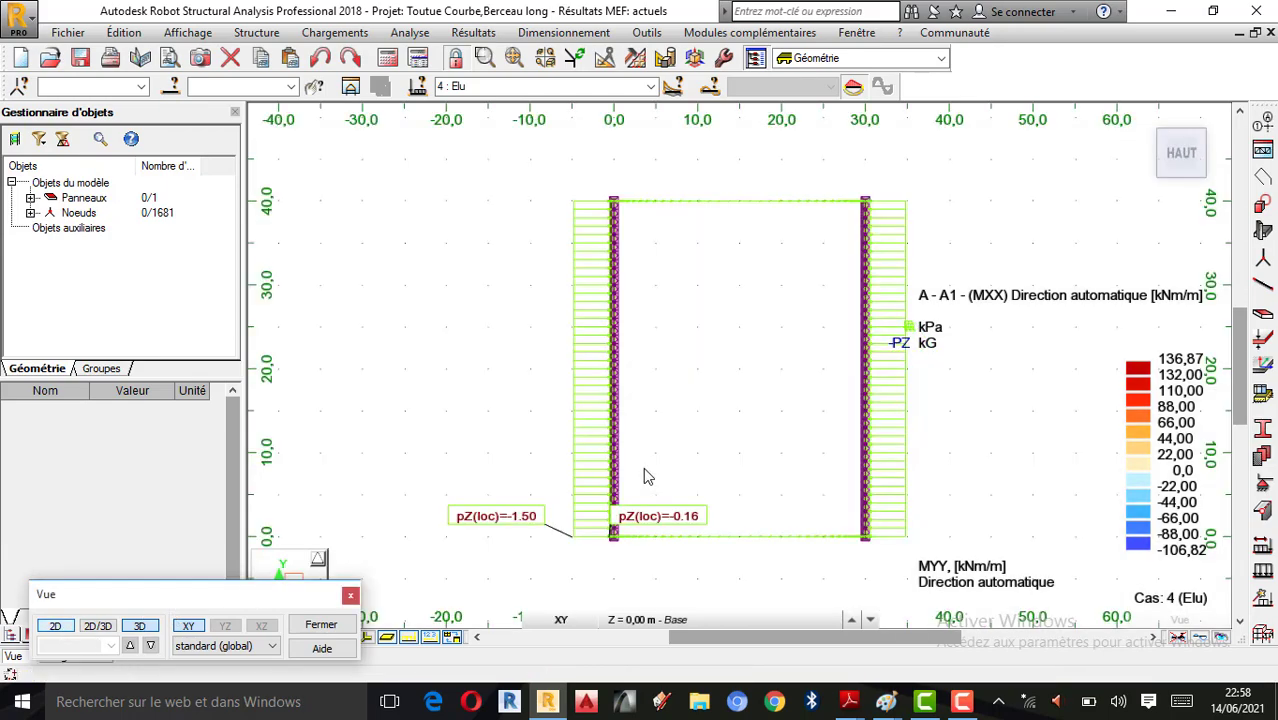
{"action": "left_click", "coordinate": [474, 33]}
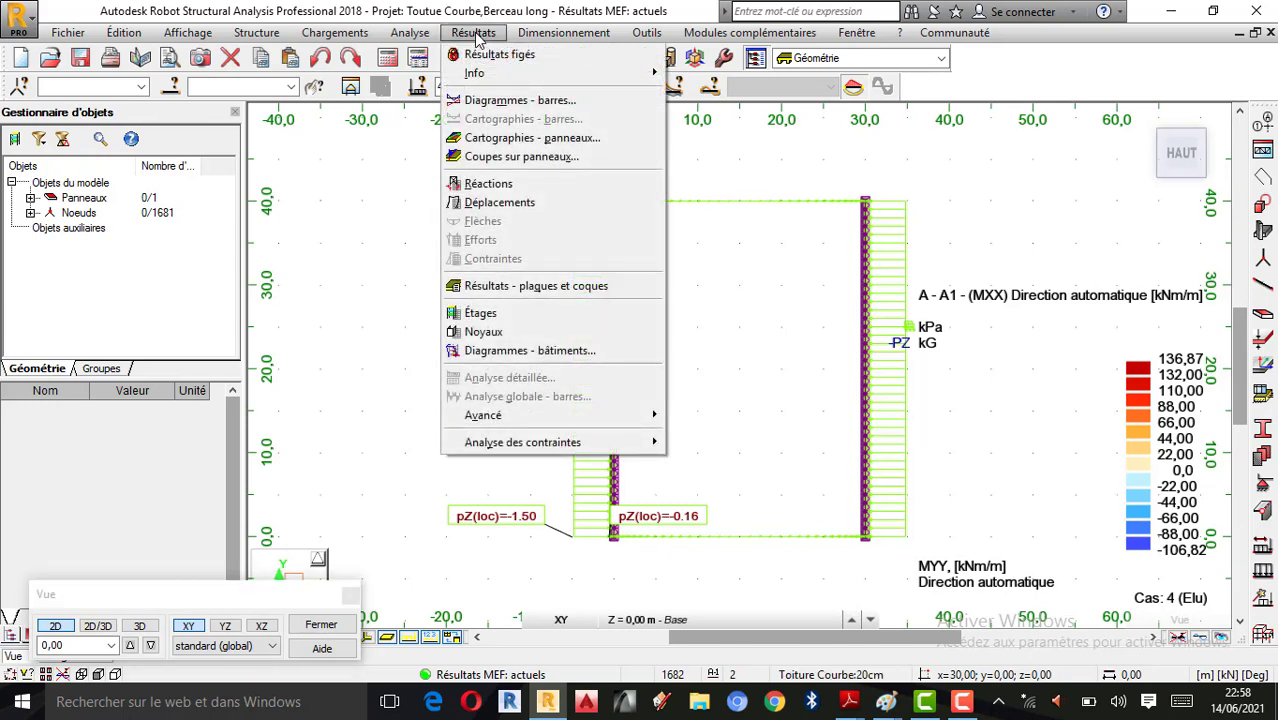
{"action": "left_click", "coordinate": [515, 156]}
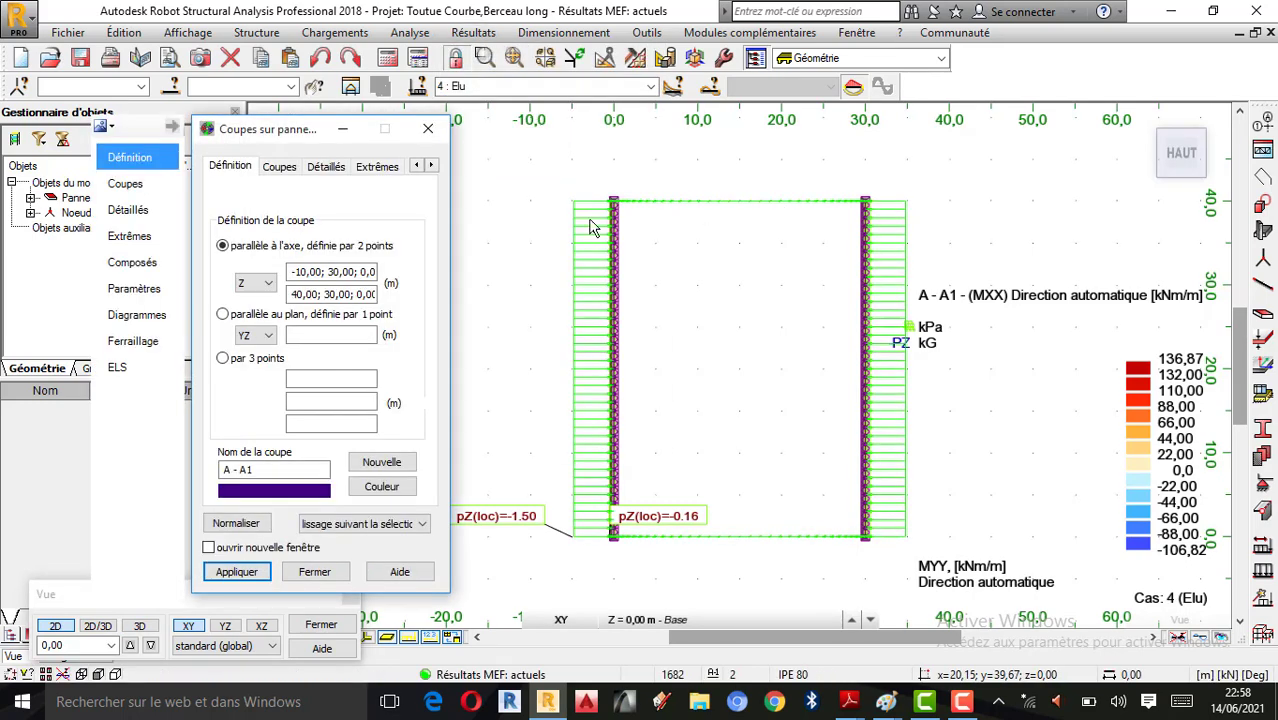
{"action": "left_click", "coordinate": [312, 272]}
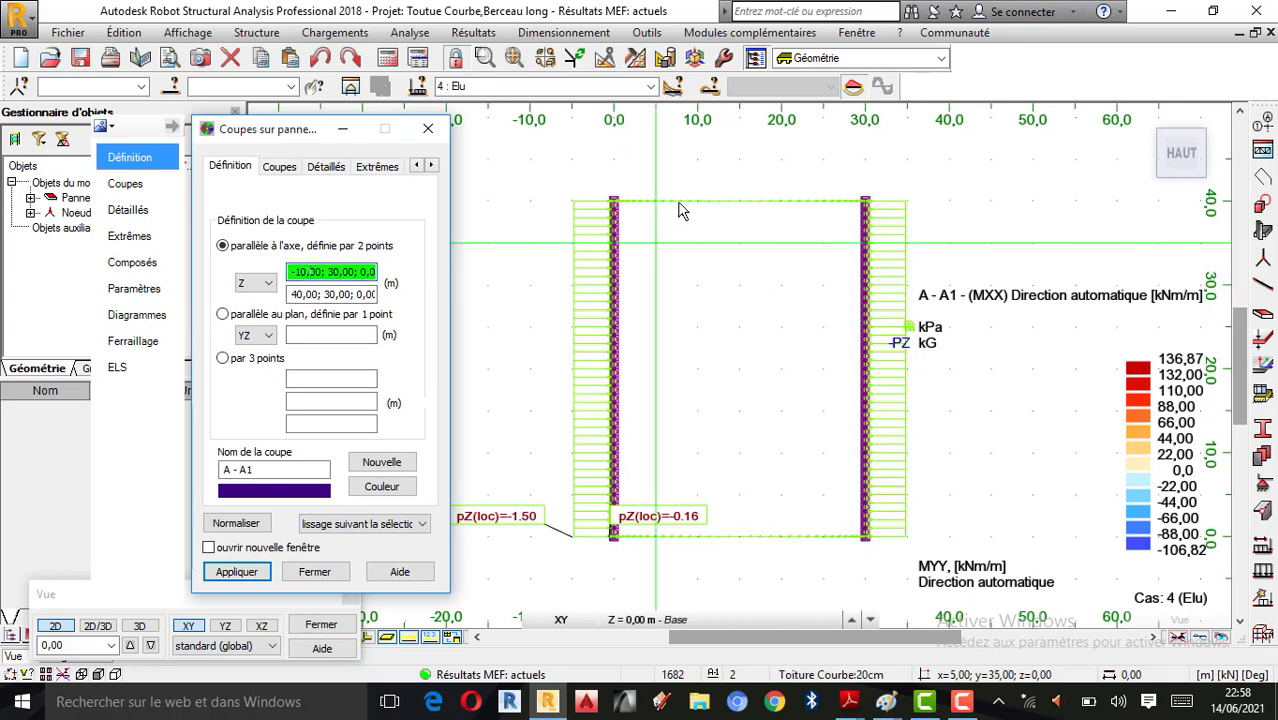
{"action": "left_click", "coordinate": [740, 165]}
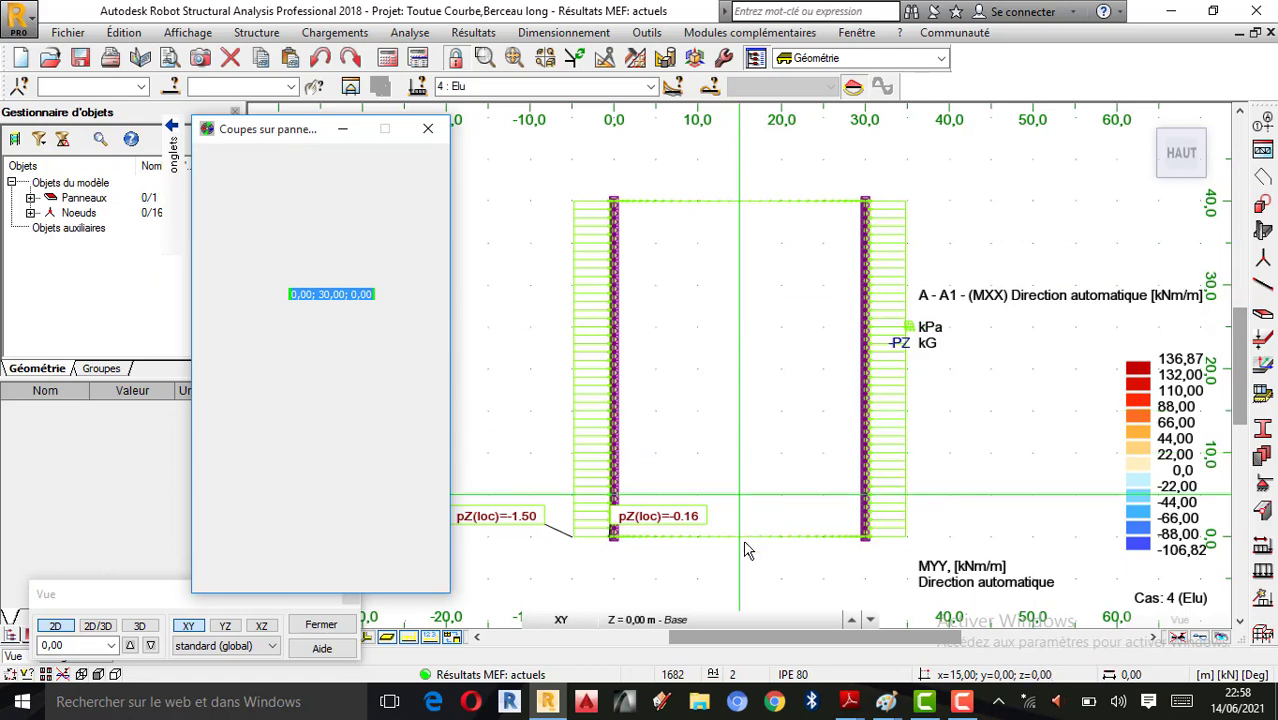
{"action": "left_click", "coordinate": [741, 578]}
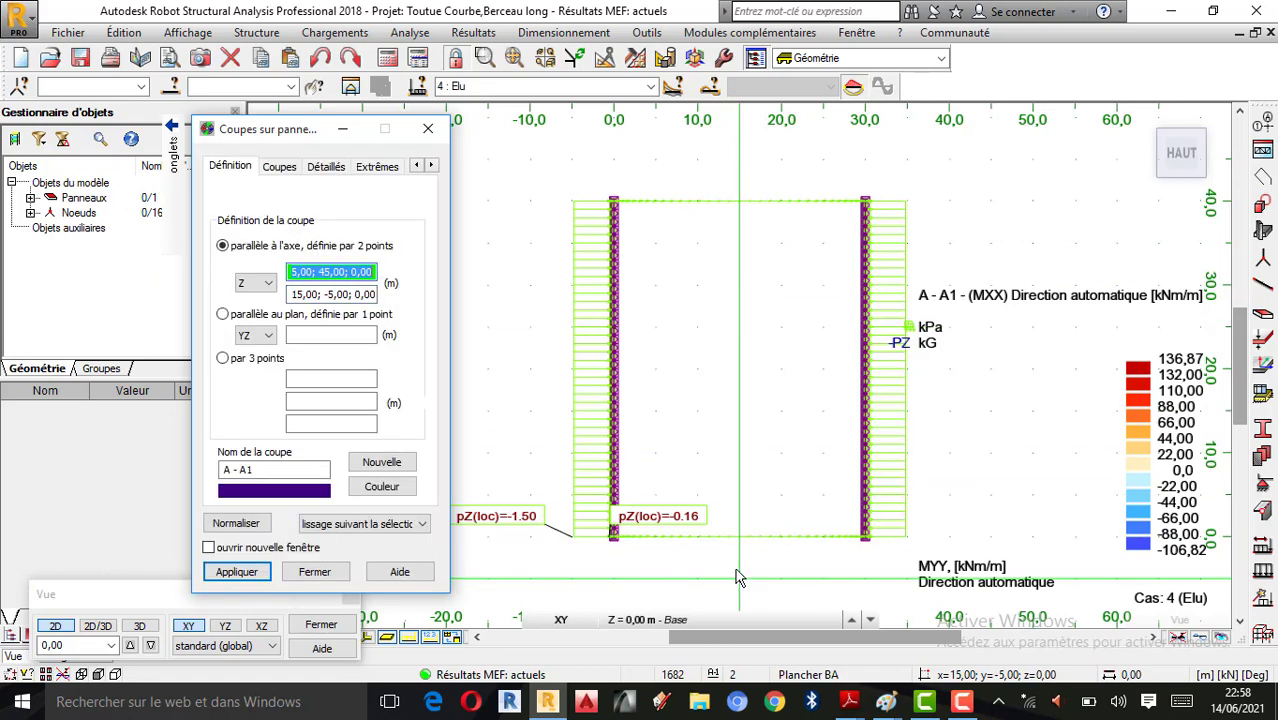
{"action": "left_click", "coordinate": [237, 571]}
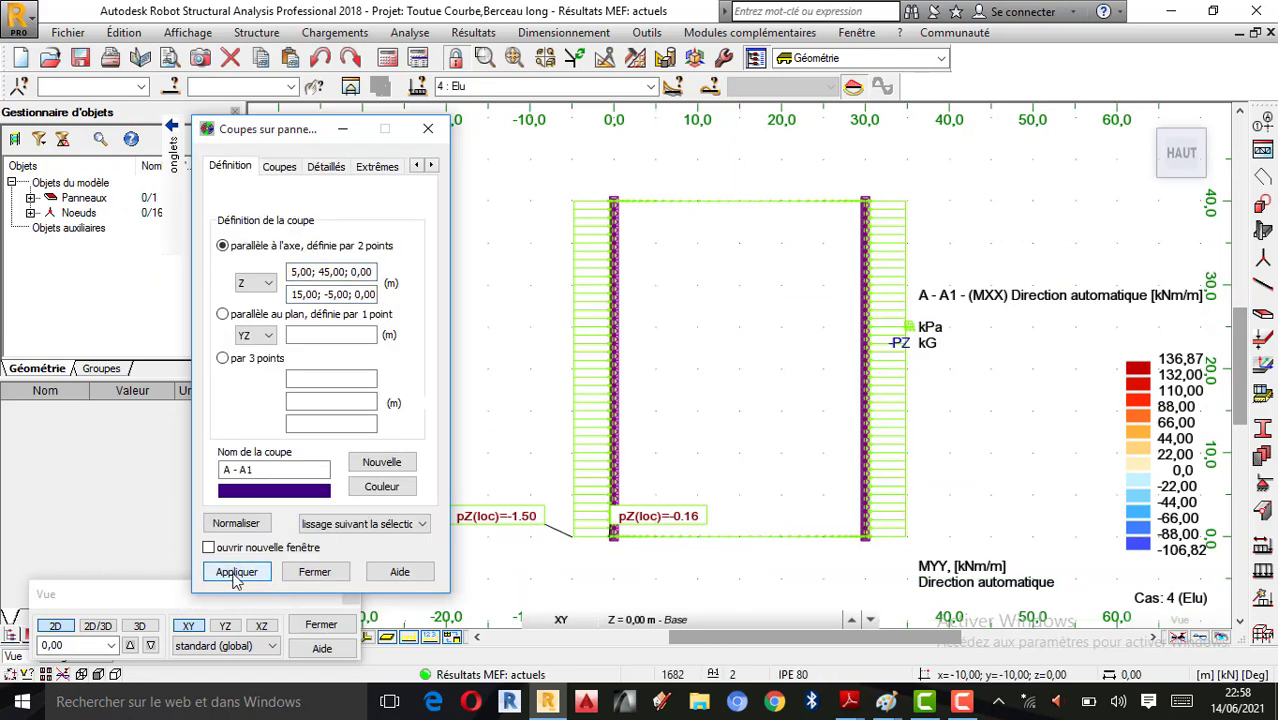
{"action": "left_click", "coordinate": [314, 572]}
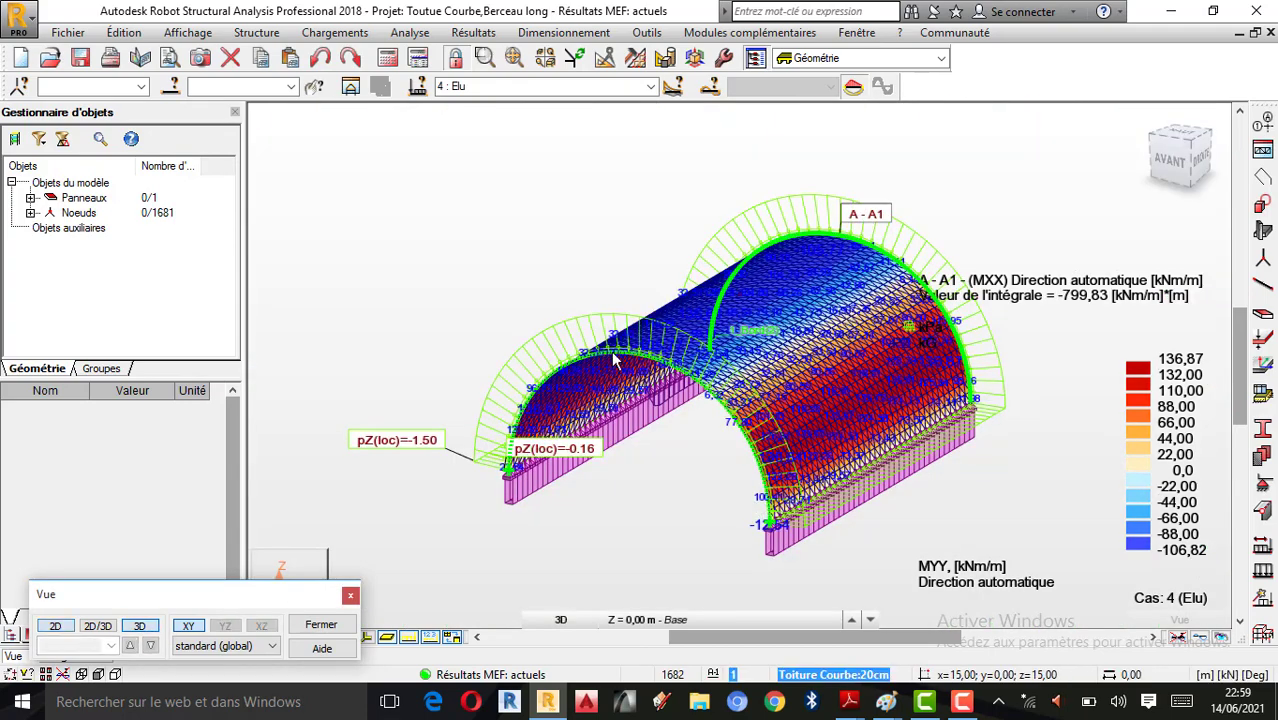
Step: Rotate and enlarge the 3D vault to examine the moment diagram along the lengthwise cut at the crown
{"action": "right_click", "coordinate": [489, 258]}
{"action": "left_click", "coordinate": [439, 308]}
{"action": "left_click_drag", "start_coordinate": [735, 366], "coordinate": [800, 343]}
{"action": "scroll", "coordinate": [795, 318], "scroll_direction": "up", "scroll_amount": 5}
{"action": "left_click_drag", "start_coordinate": [706, 343], "coordinate": [1095, 313]}
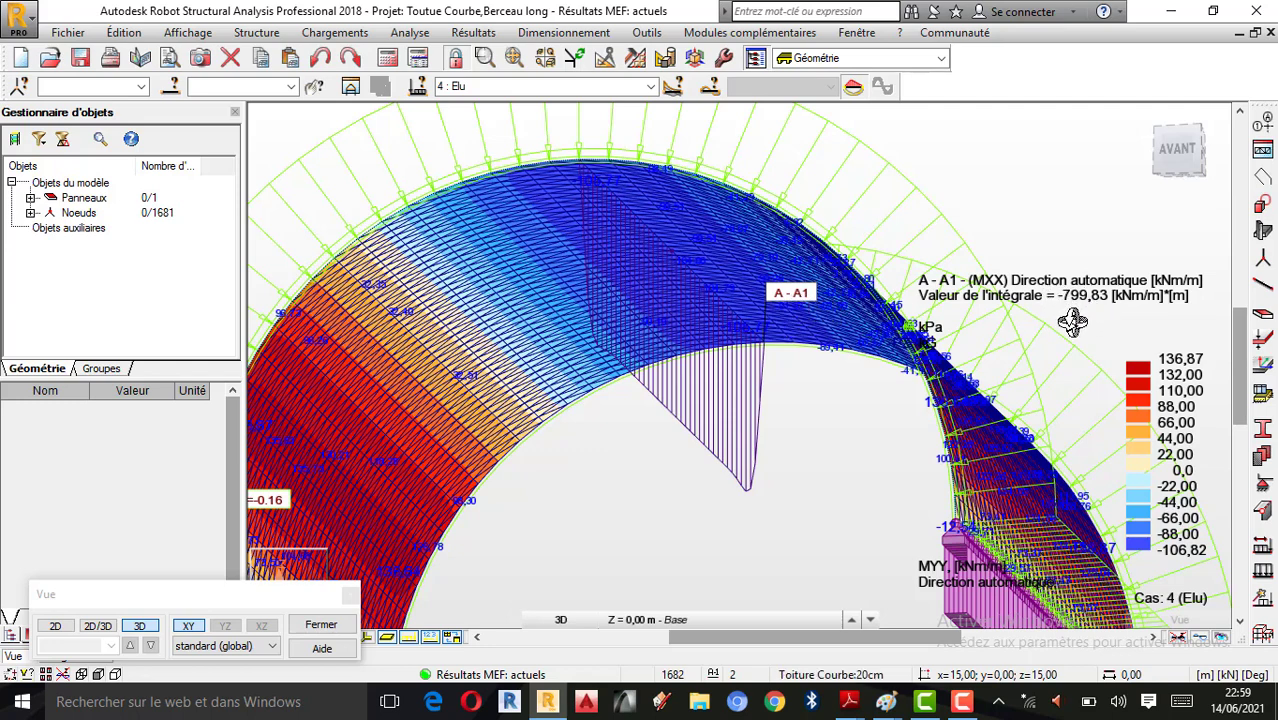
{"action": "left_click_drag", "start_coordinate": [813, 347], "coordinate": [640, 372]}
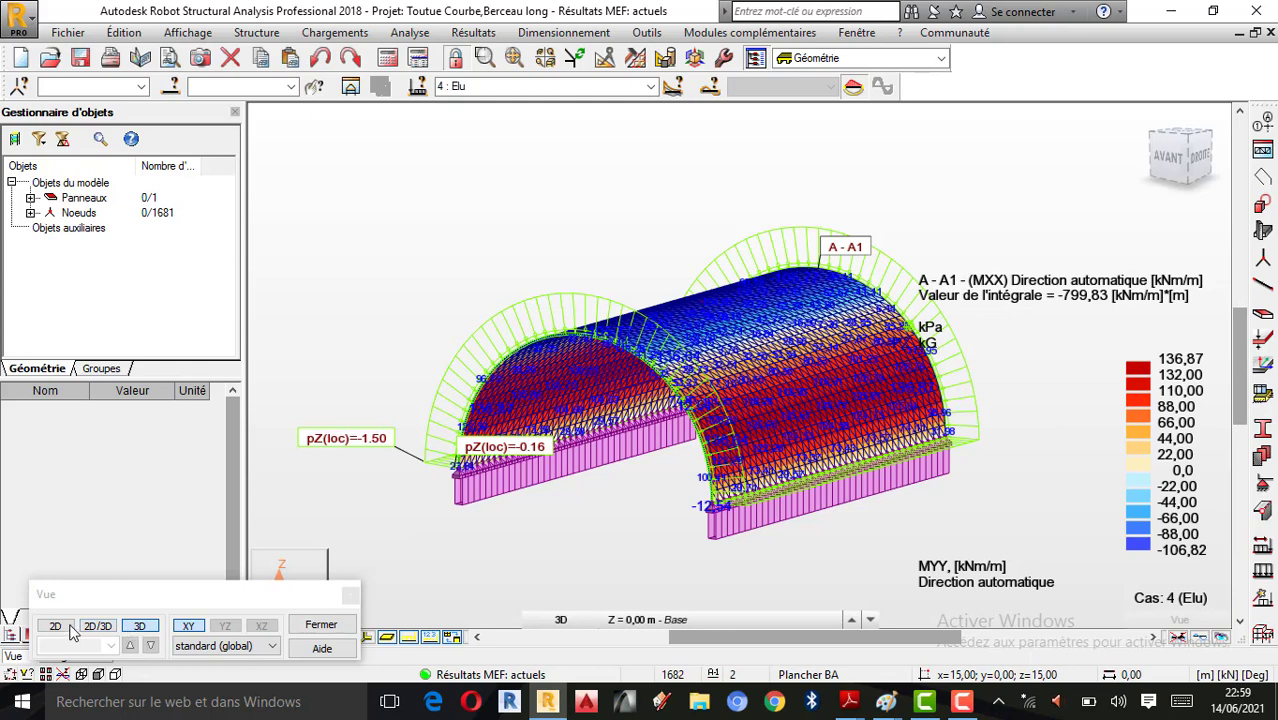
Step: In the 2D XY view, redefine panel cut A - A1 through points (-10.00; 20.00; 0.00) and (40.00; 20.00; 0.00) and apply it
{"action": "left_click", "coordinate": [68, 627]}
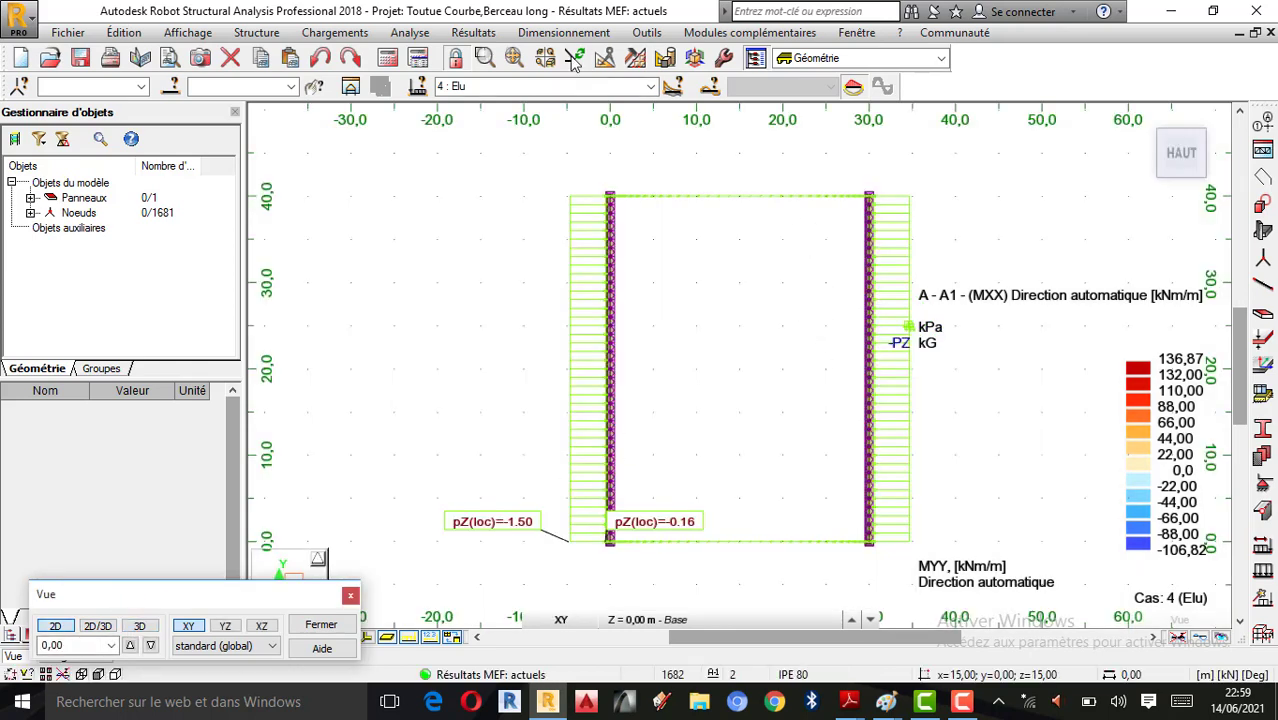
{"action": "left_click", "coordinate": [473, 32]}
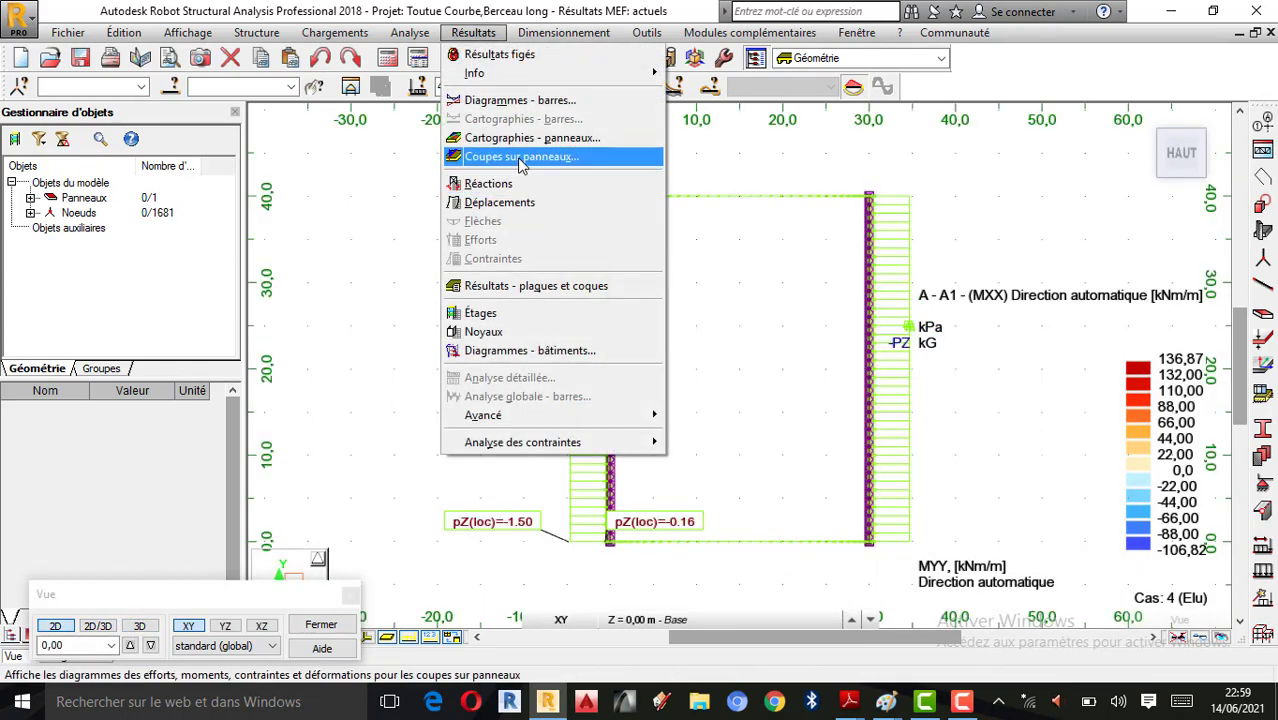
{"action": "left_click", "coordinate": [521, 158]}
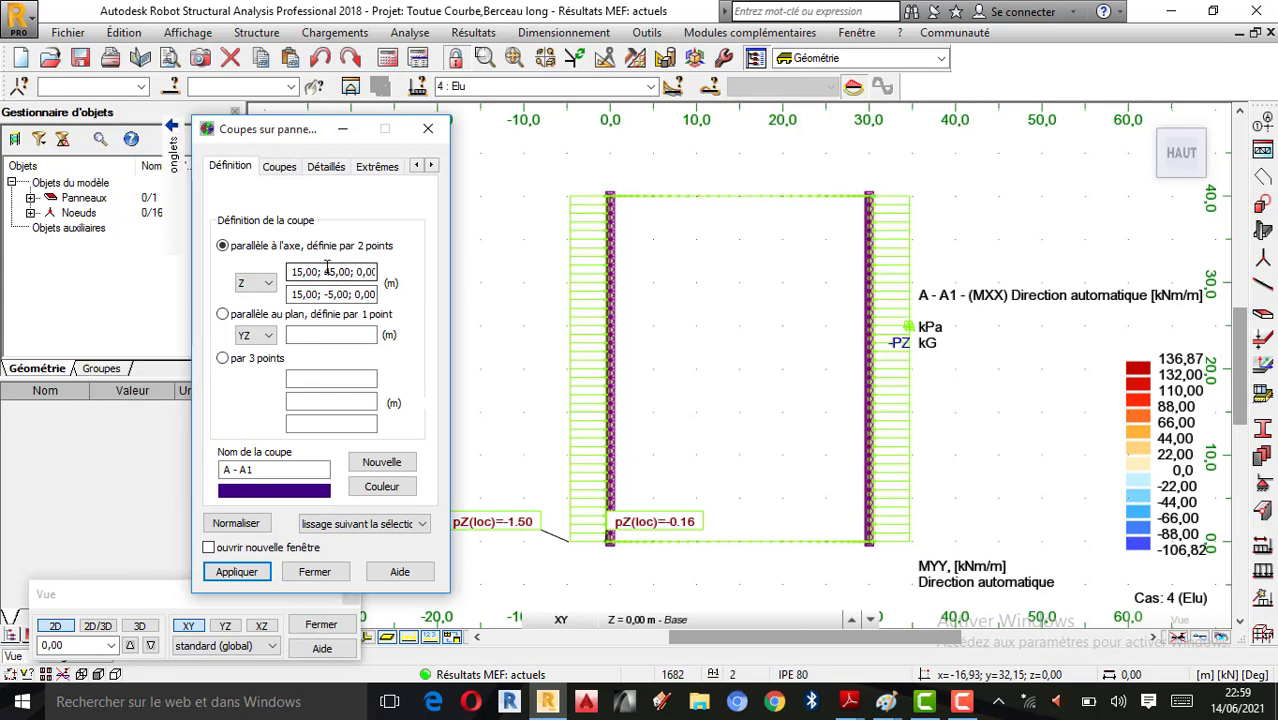
{"action": "left_click", "coordinate": [326, 268]}
{"action": "scroll", "coordinate": [781, 337], "scroll_direction": "up", "scroll_amount": 1}
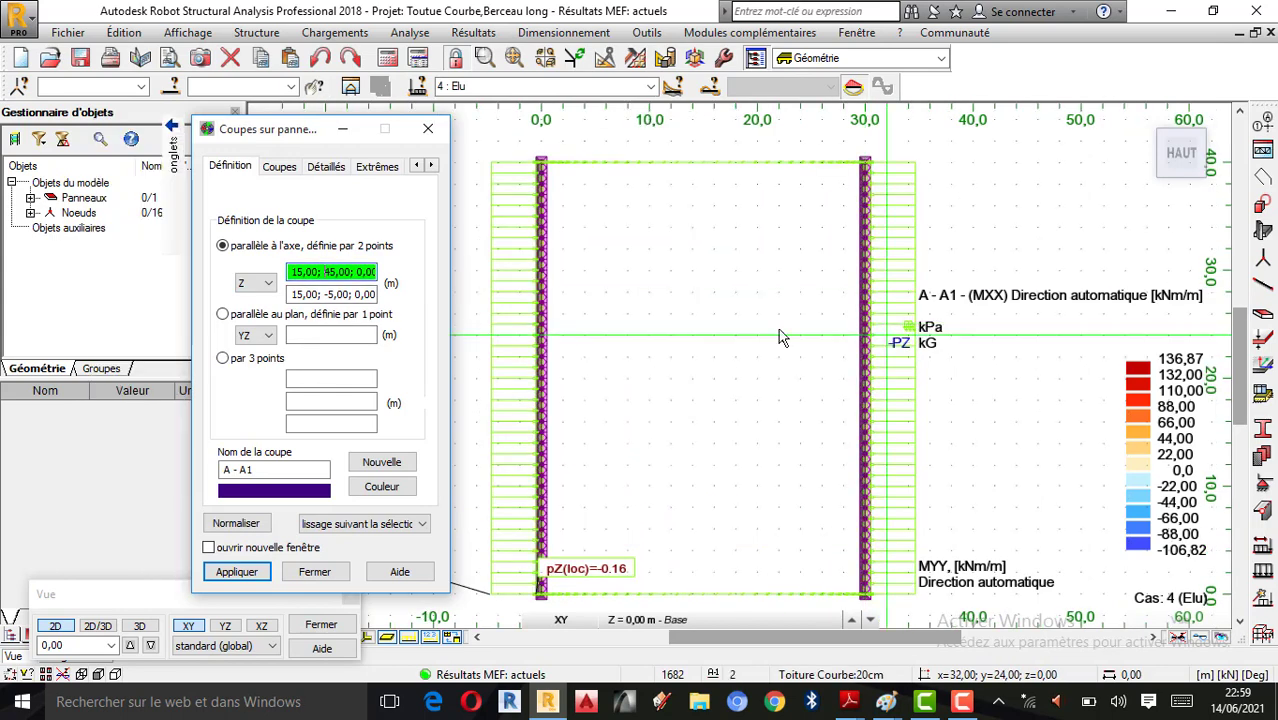
{"action": "scroll", "coordinate": [562, 330], "scroll_direction": "down", "scroll_amount": 1}
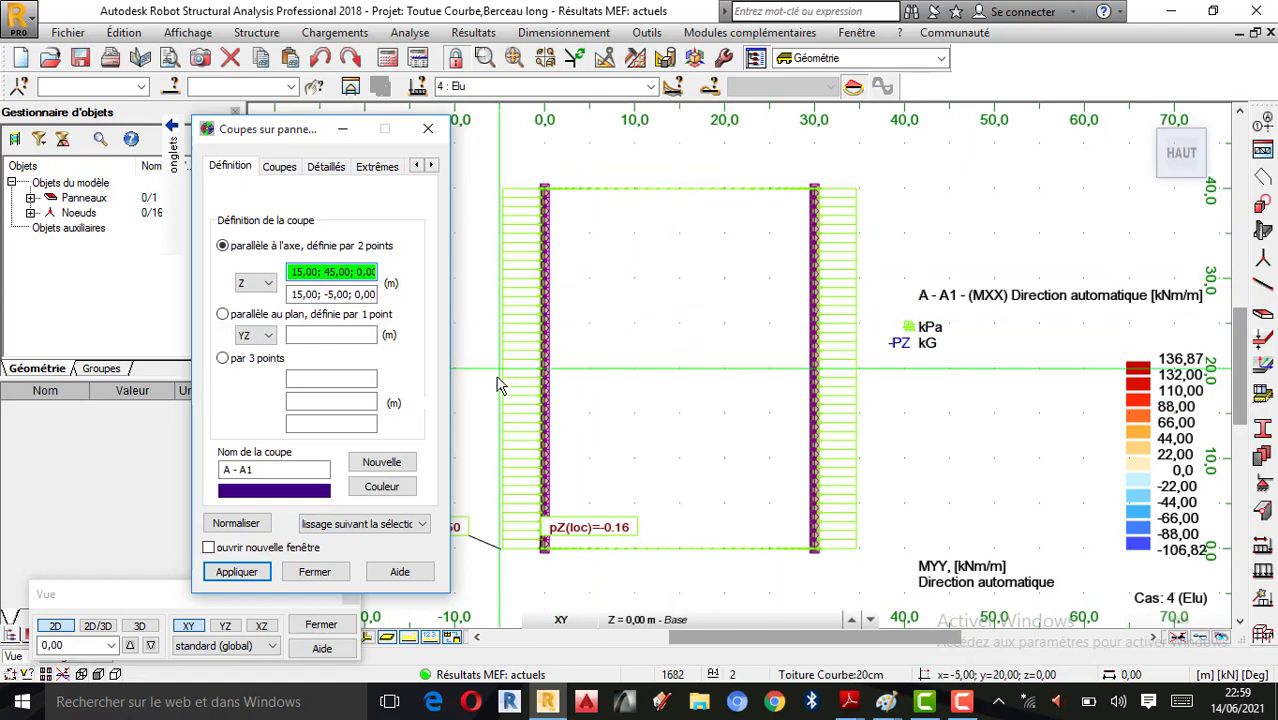
{"action": "left_click", "coordinate": [473, 365]}
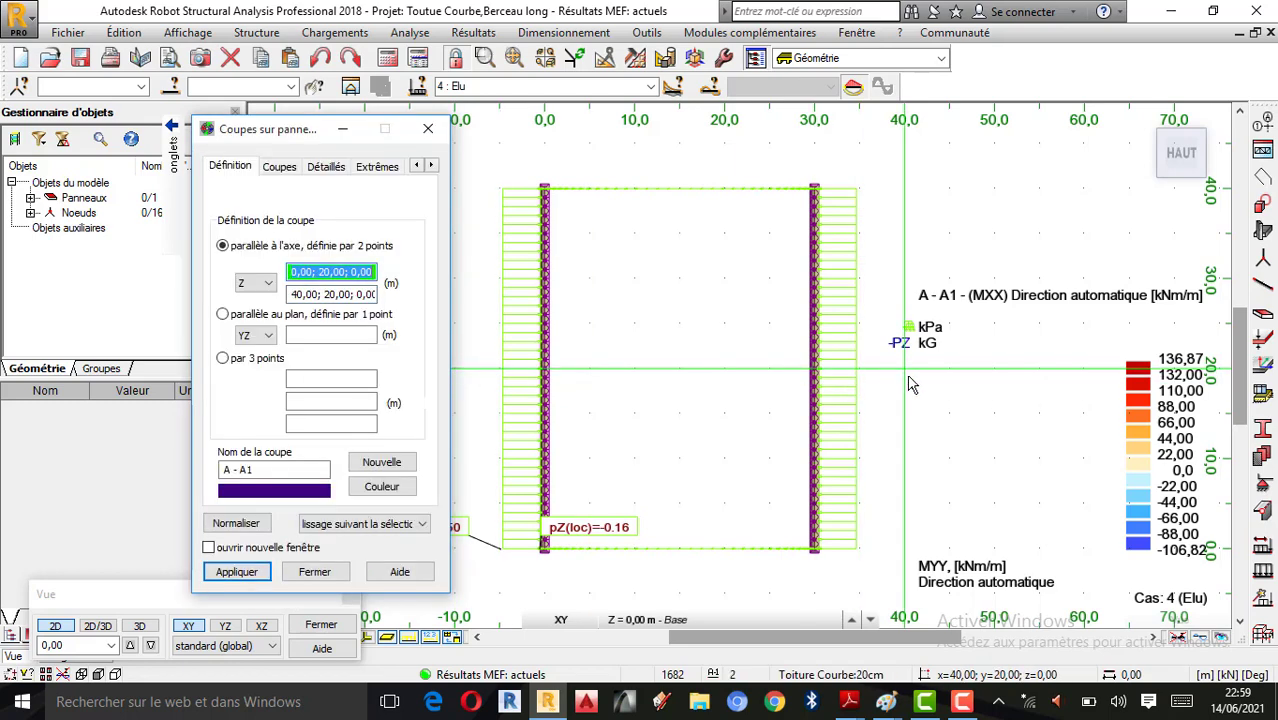
{"action": "left_click", "coordinate": [245, 571]}
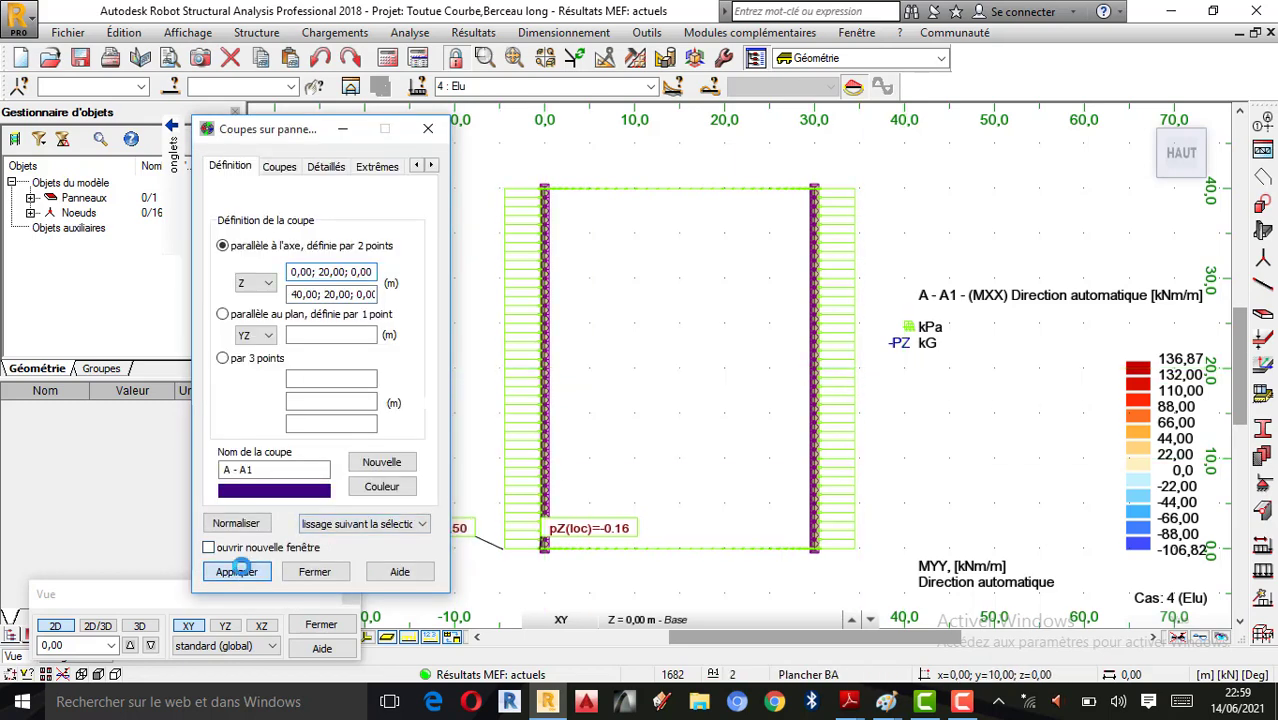
{"action": "left_click", "coordinate": [314, 571]}
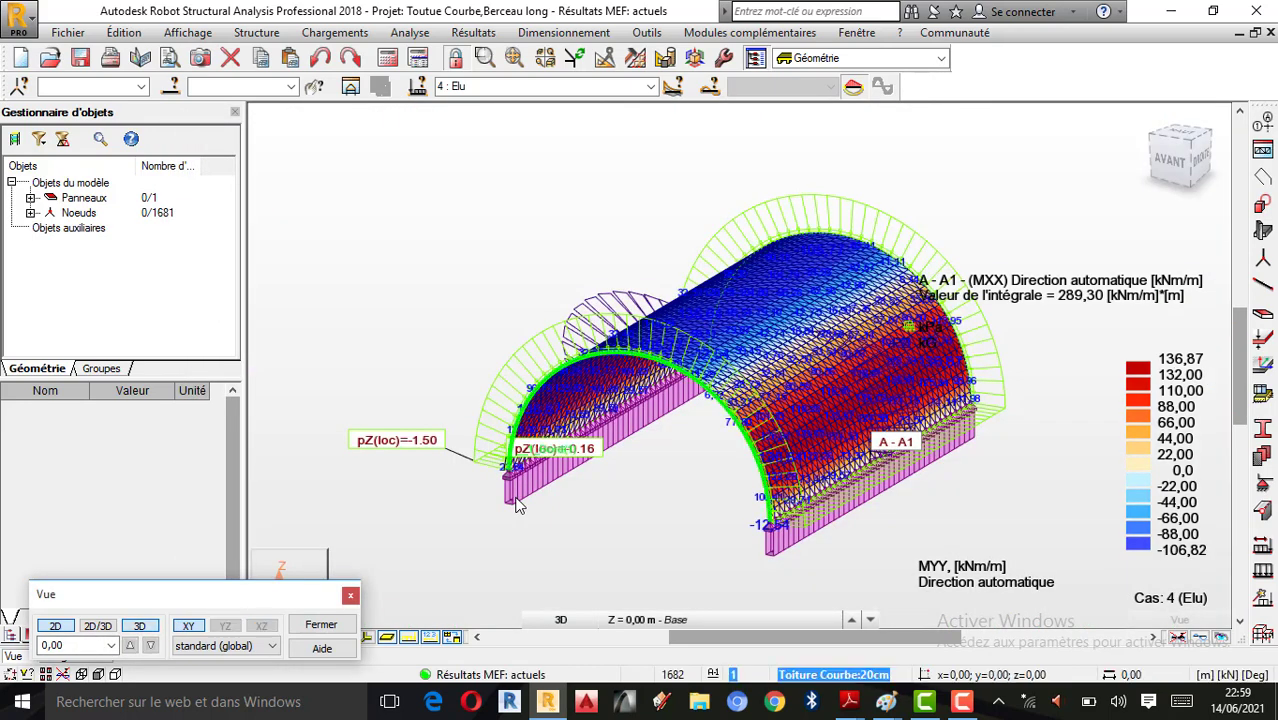
Step: Enlarge and rotate the 3D vault to examine the moment diagram of the cut at Y = 20 m from both sides
{"action": "scroll", "coordinate": [780, 410], "scroll_direction": "up", "scroll_amount": 1}
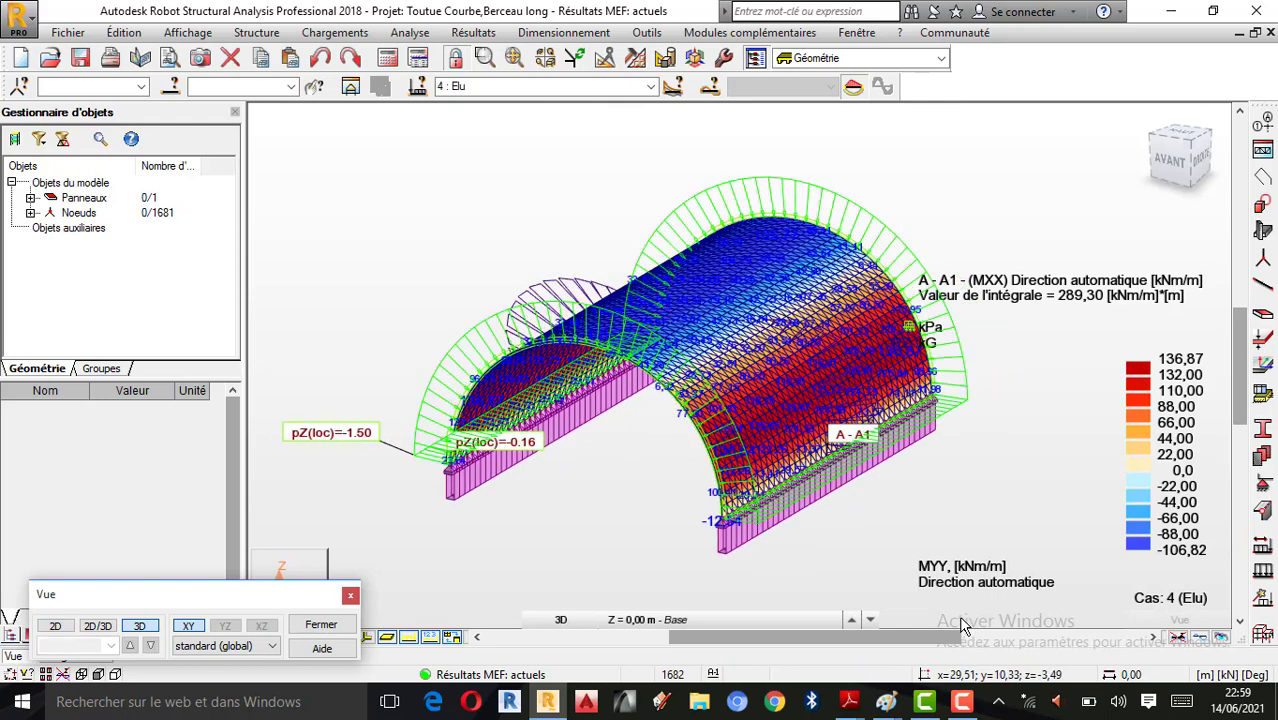
{"action": "scroll", "coordinate": [1058, 334], "scroll_direction": "up", "scroll_amount": 1}
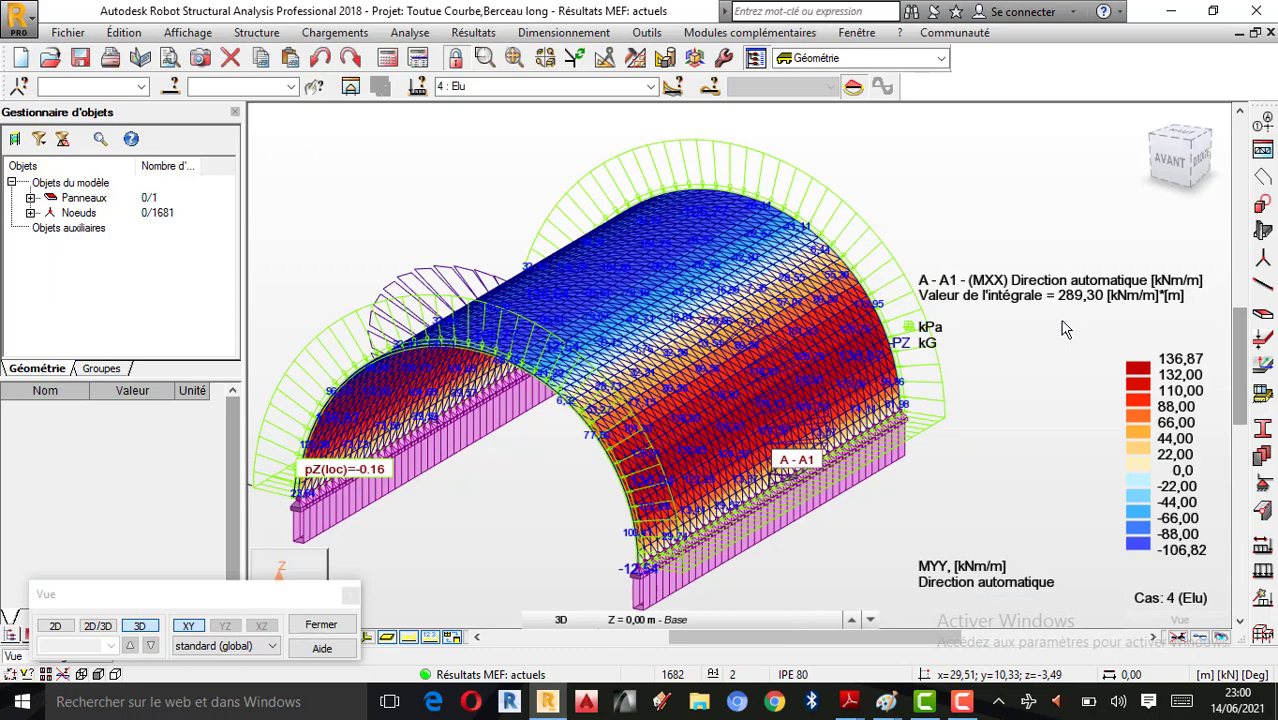
{"action": "scroll", "coordinate": [1058, 330], "scroll_direction": "down", "scroll_amount": 1}
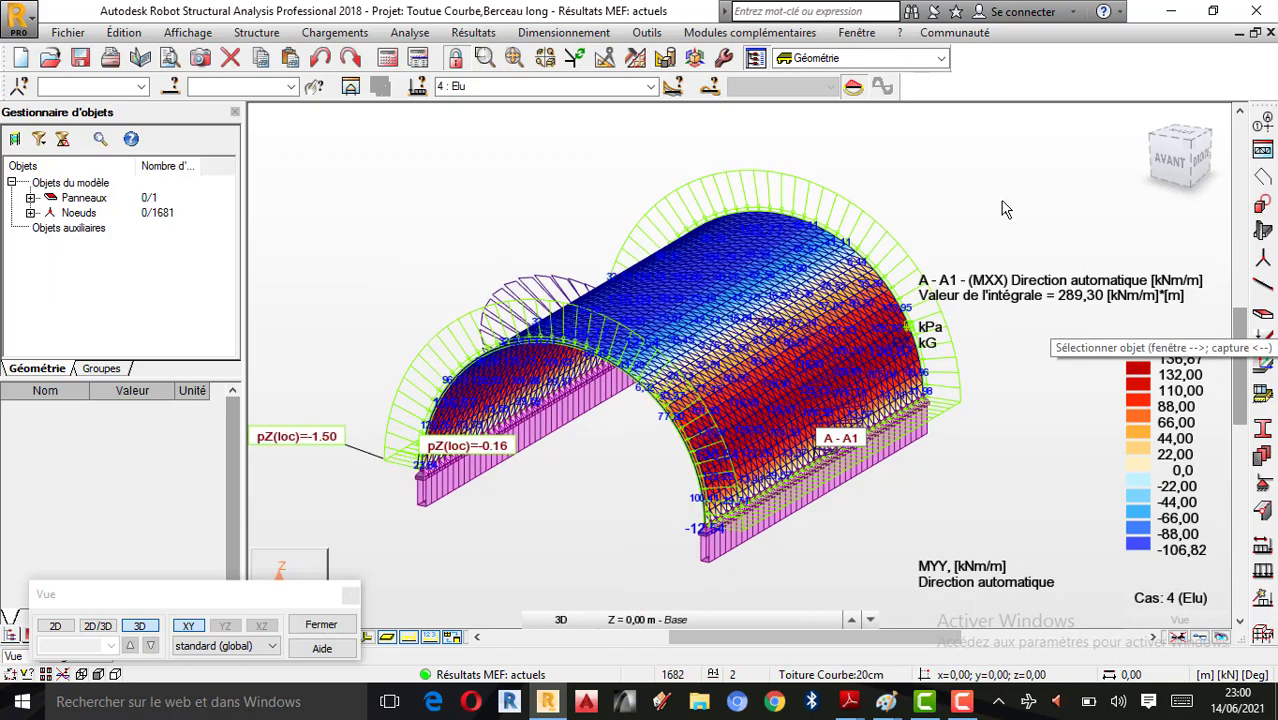
{"action": "right_click", "coordinate": [816, 237]}
{"action": "left_click", "coordinate": [866, 308]}
{"action": "left_click_drag", "start_coordinate": [866, 308], "coordinate": [858, 242]}
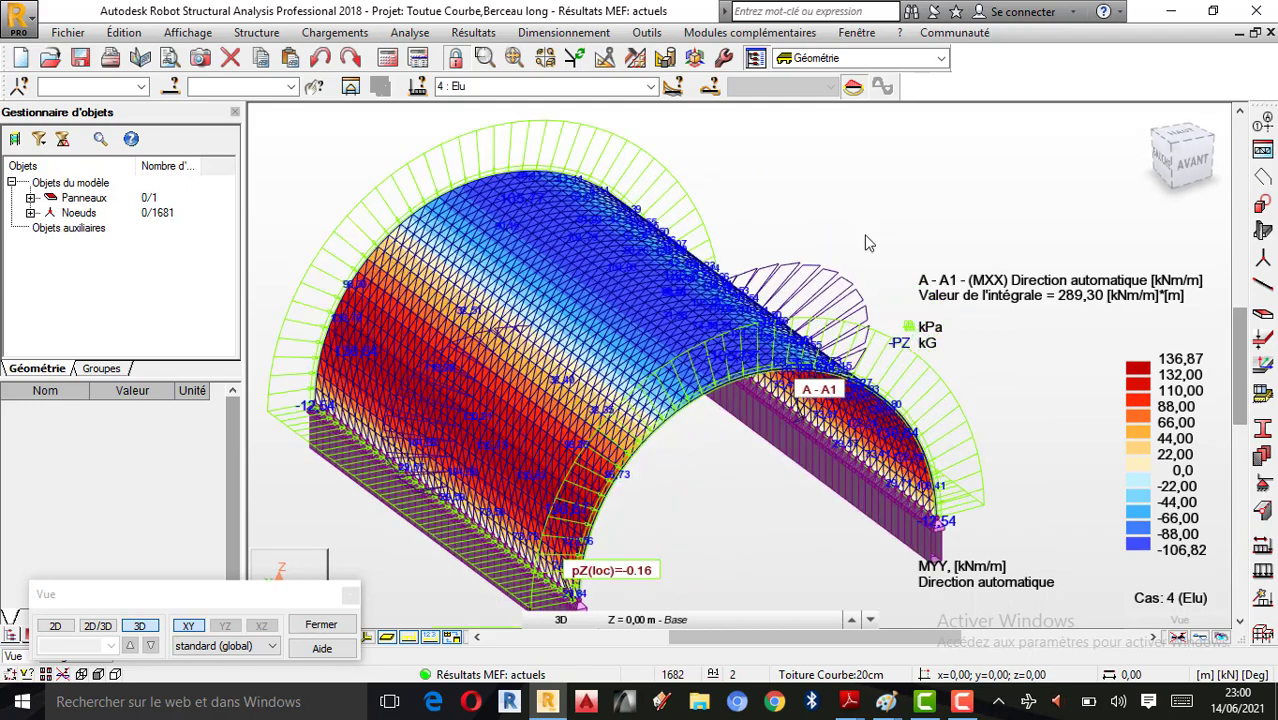
{"action": "right_click", "coordinate": [857, 245]}
{"action": "left_click", "coordinate": [851, 251]}
{"action": "scroll", "coordinate": [862, 240], "scroll_direction": "down", "scroll_amount": 2}
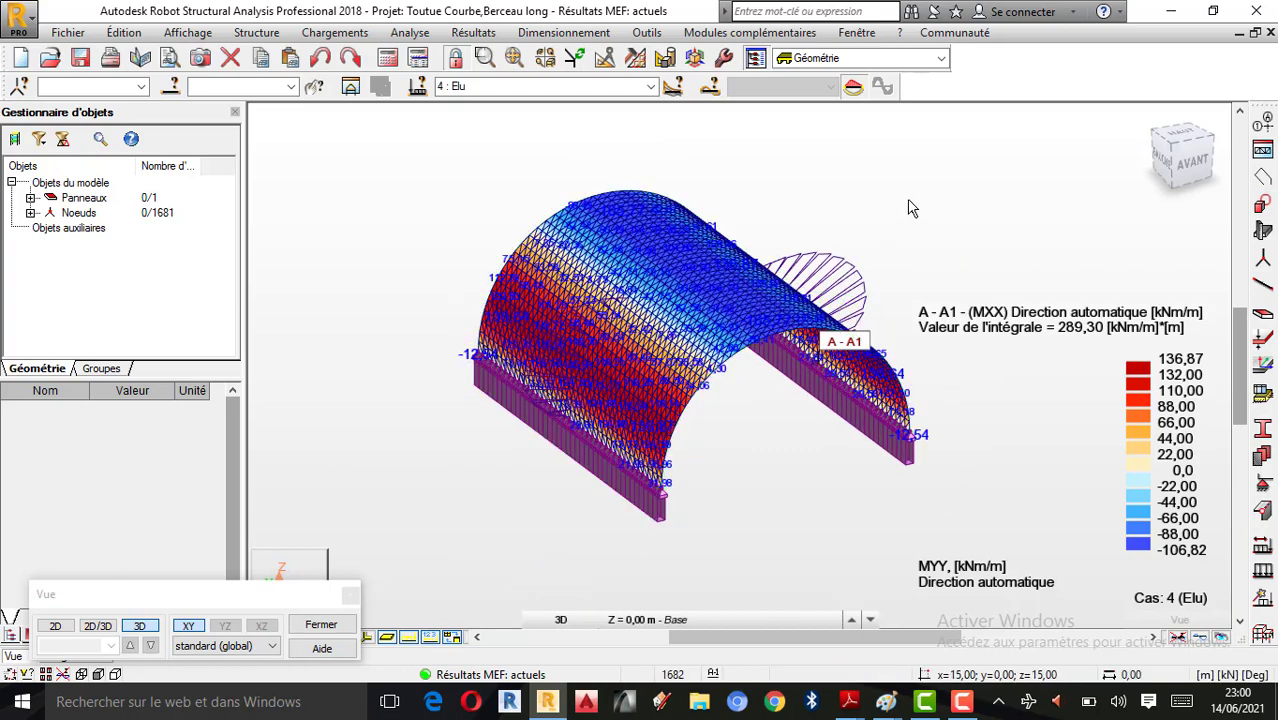
Step: Rotate the vault to a front elevation and back to perspective to inspect the diagram along the arch, and close the view settings
{"action": "right_click", "coordinate": [786, 200]}
{"action": "left_click", "coordinate": [876, 272]}
{"action": "left_click_drag", "start_coordinate": [876, 268], "coordinate": [838, 237]}
{"action": "scroll", "coordinate": [731, 258], "scroll_direction": "up", "scroll_amount": 1}
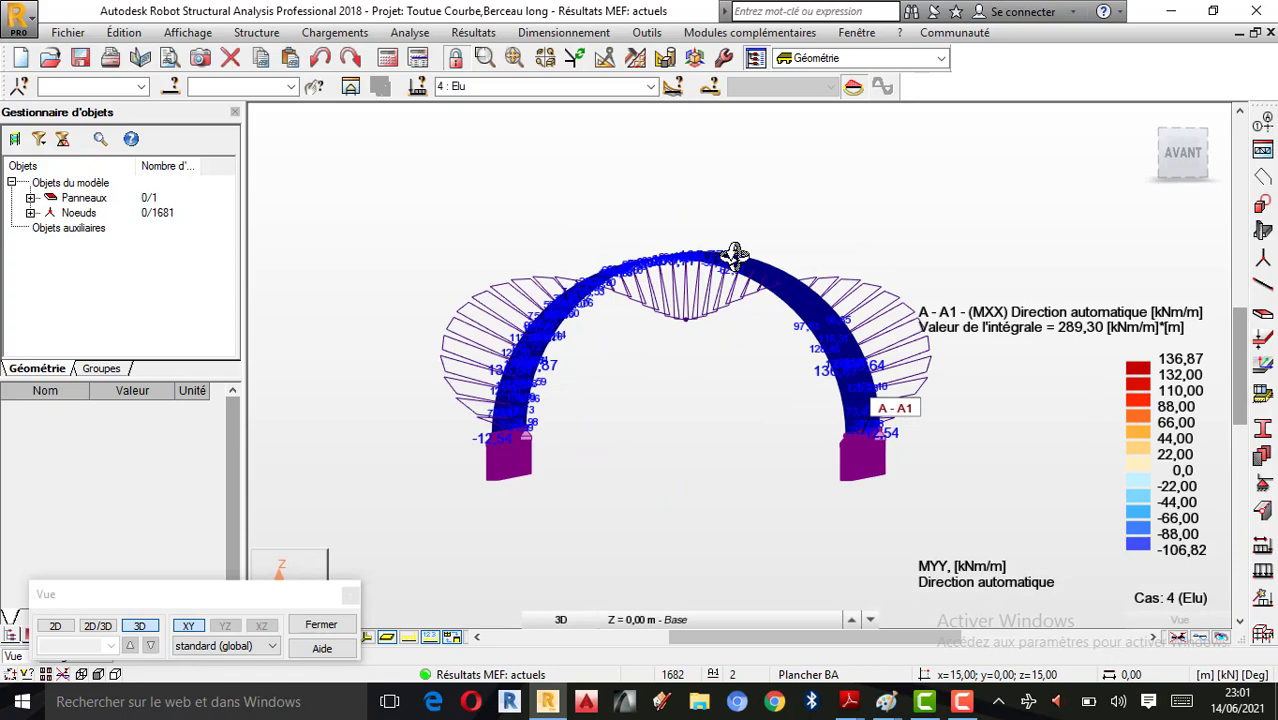
{"action": "left_click_drag", "start_coordinate": [735, 254], "coordinate": [662, 424]}
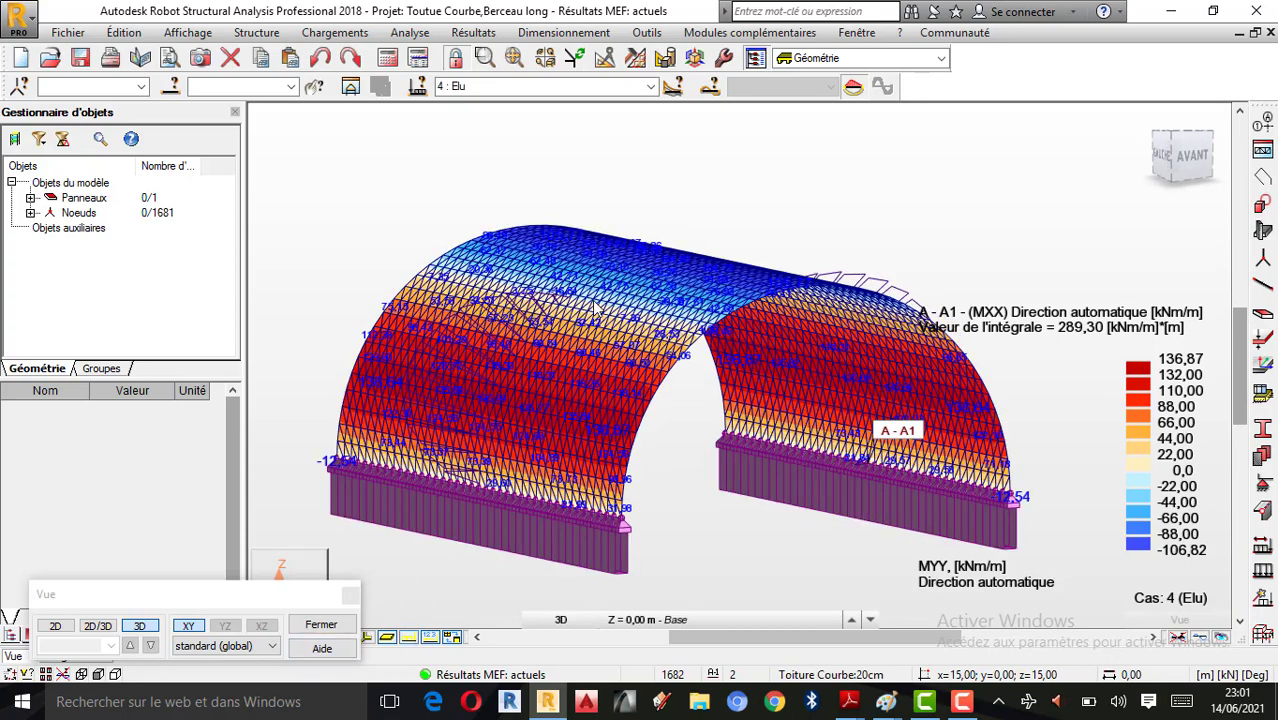
{"action": "left_click_drag", "start_coordinate": [597, 310], "coordinate": [598, 441]}
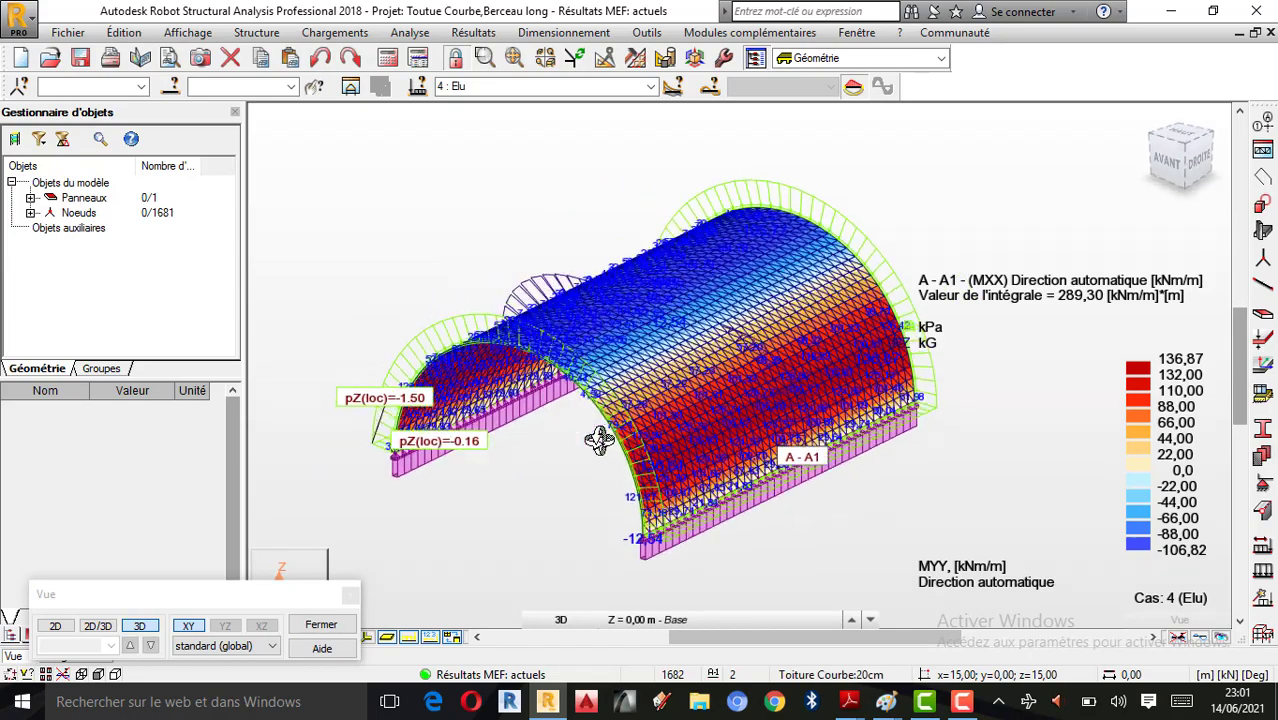
{"action": "left_click", "coordinate": [349, 597]}
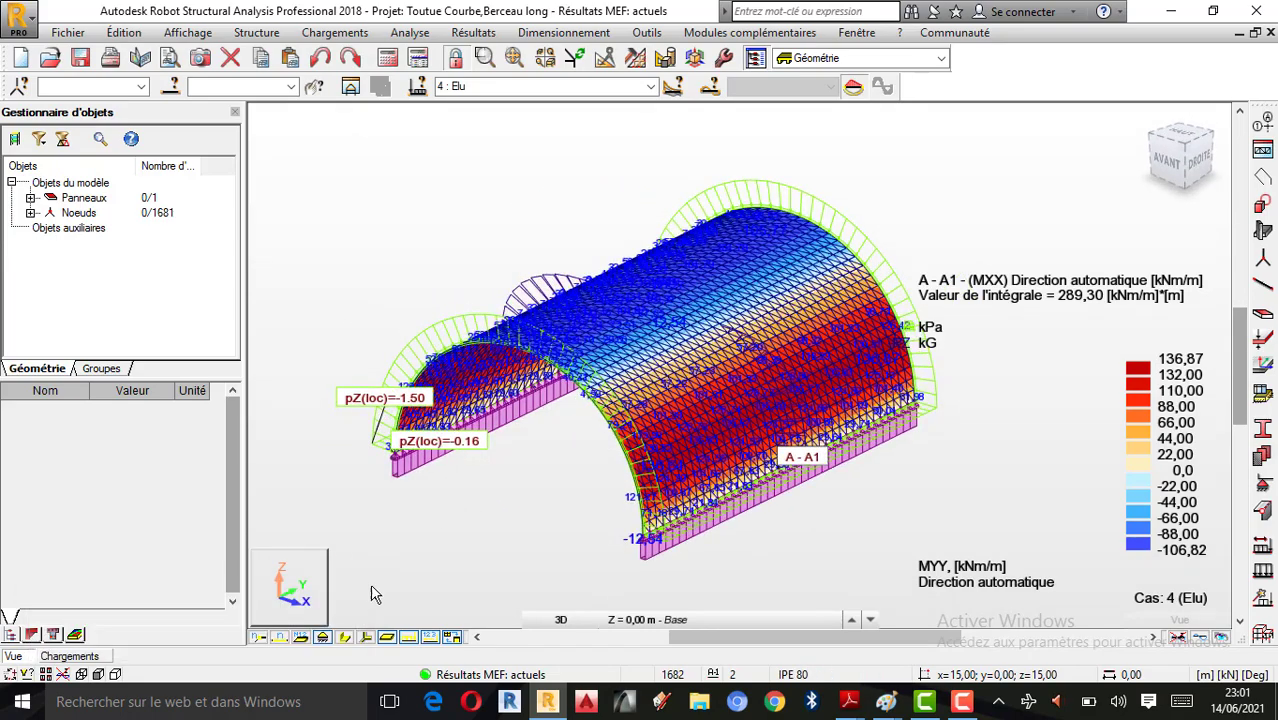
{"action": "left_click", "coordinate": [478, 36]}
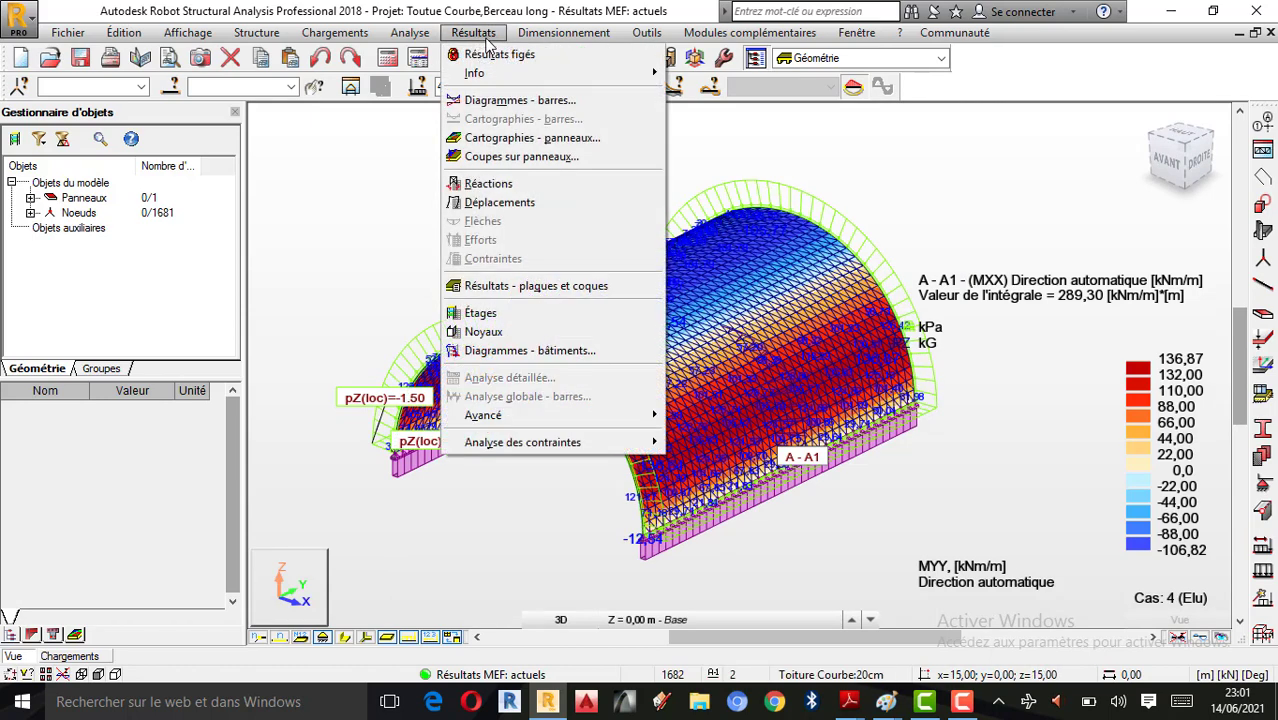
{"action": "left_click", "coordinate": [532, 138]}
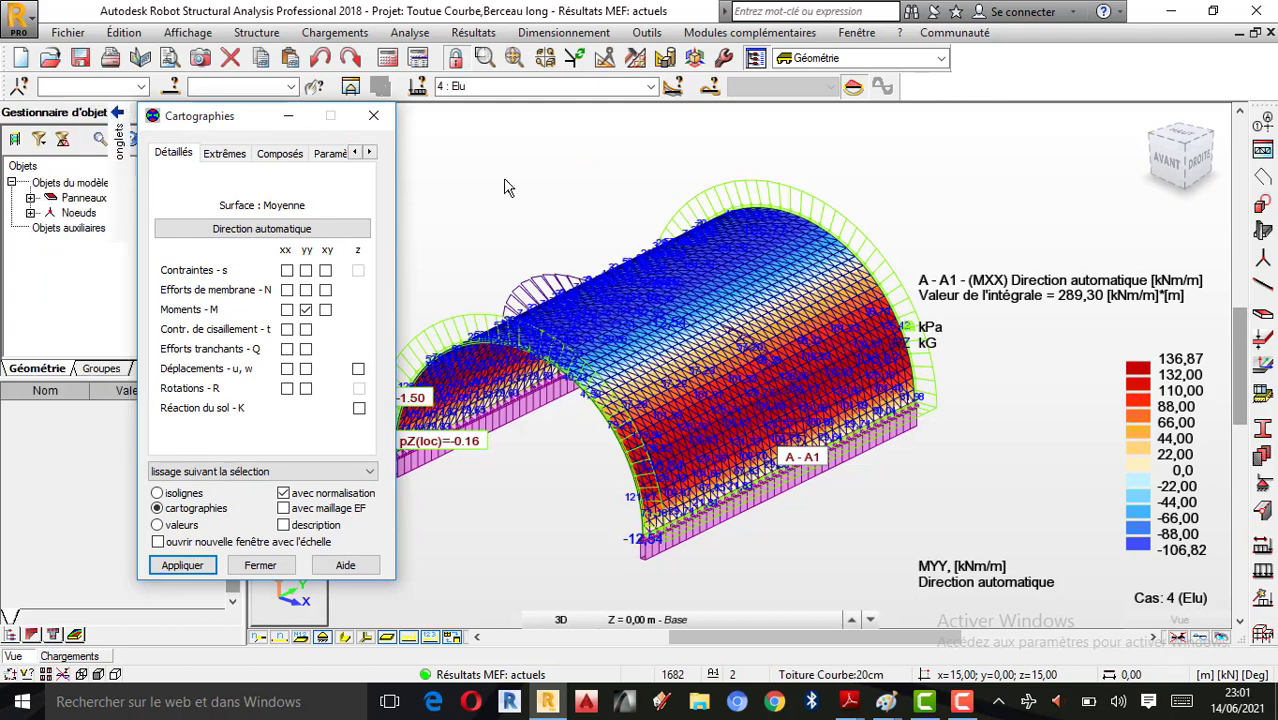
{"action": "left_click", "coordinate": [366, 122]}
Step: In the 3D view, redefine panel cut A - A1 obliquely through picked points (28.61; 40.00; 6.28) and (20.77; 10.15; 0.00) and apply it
{"action": "left_click", "coordinate": [473, 32]}
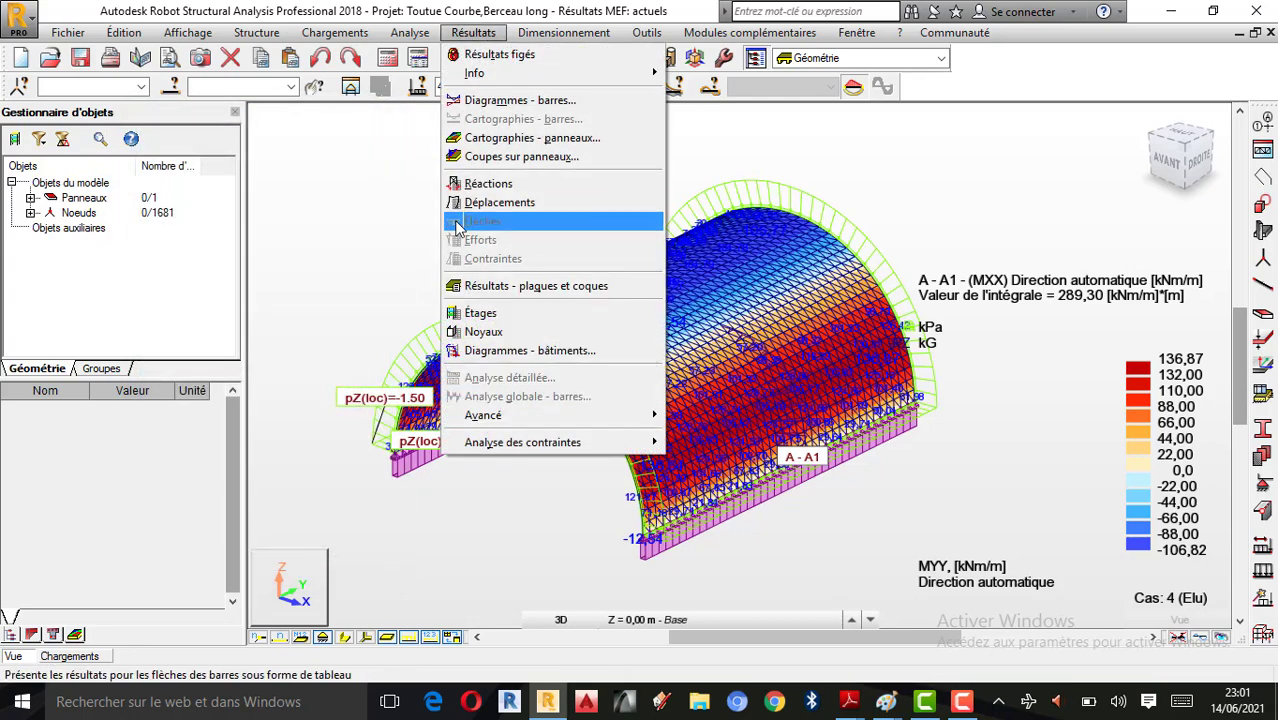
{"action": "left_click", "coordinate": [522, 157]}
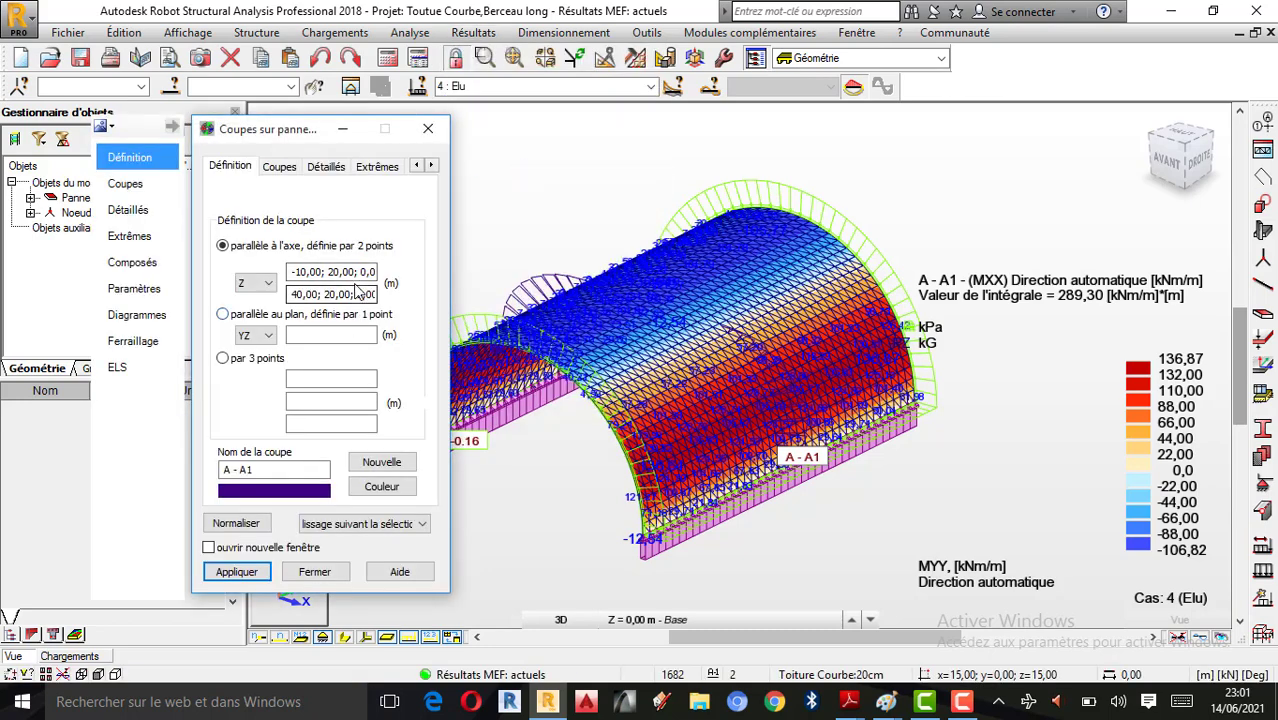
{"action": "left_click", "coordinate": [340, 272]}
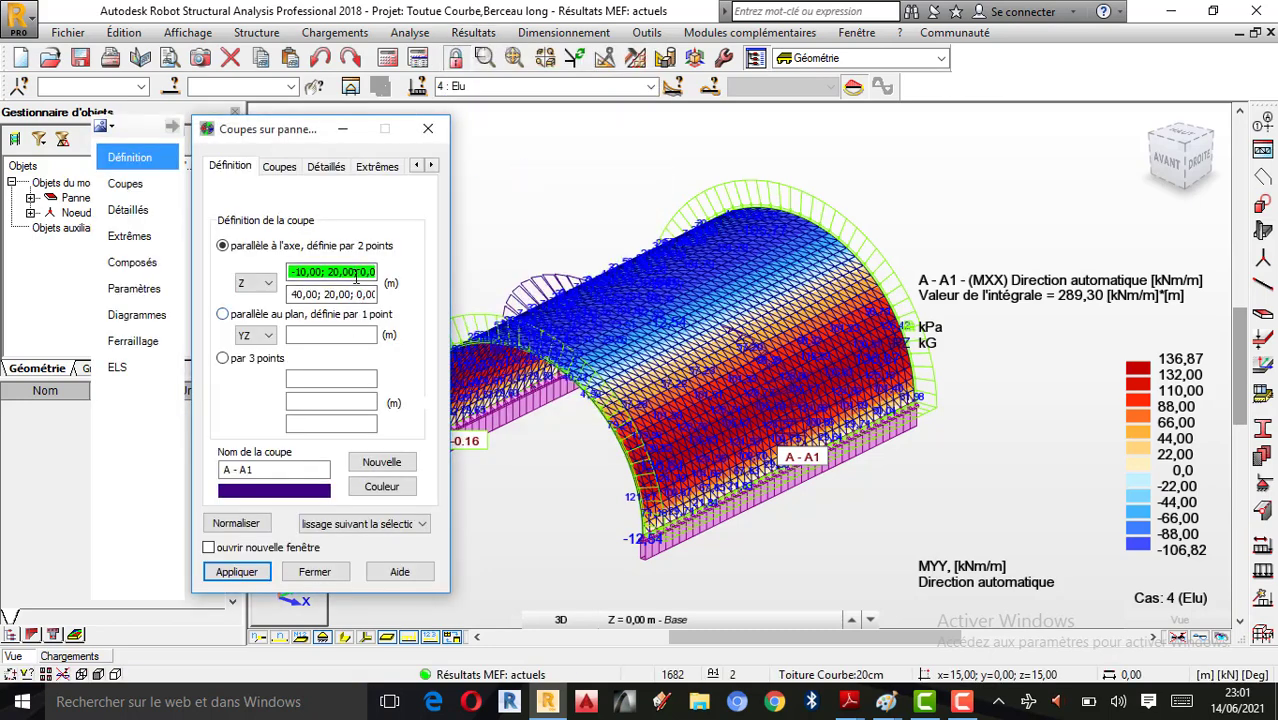
{"action": "left_click", "coordinate": [903, 340]}
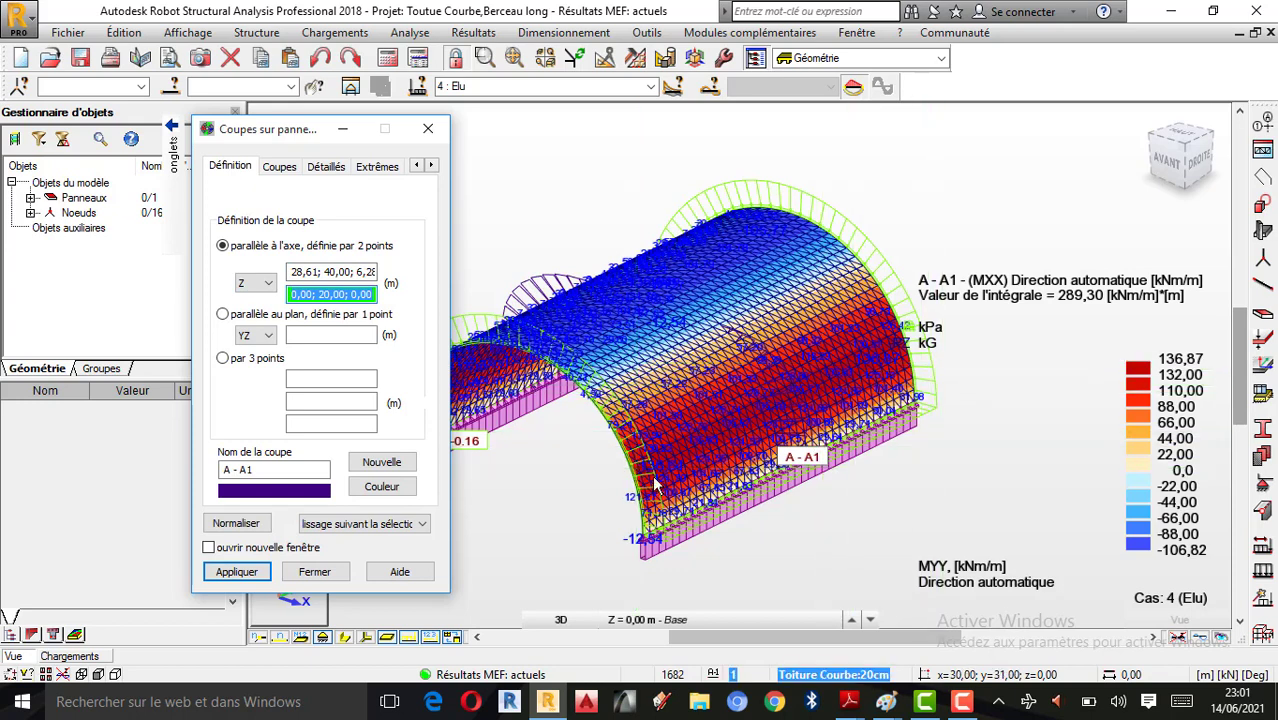
{"action": "left_click", "coordinate": [634, 474]}
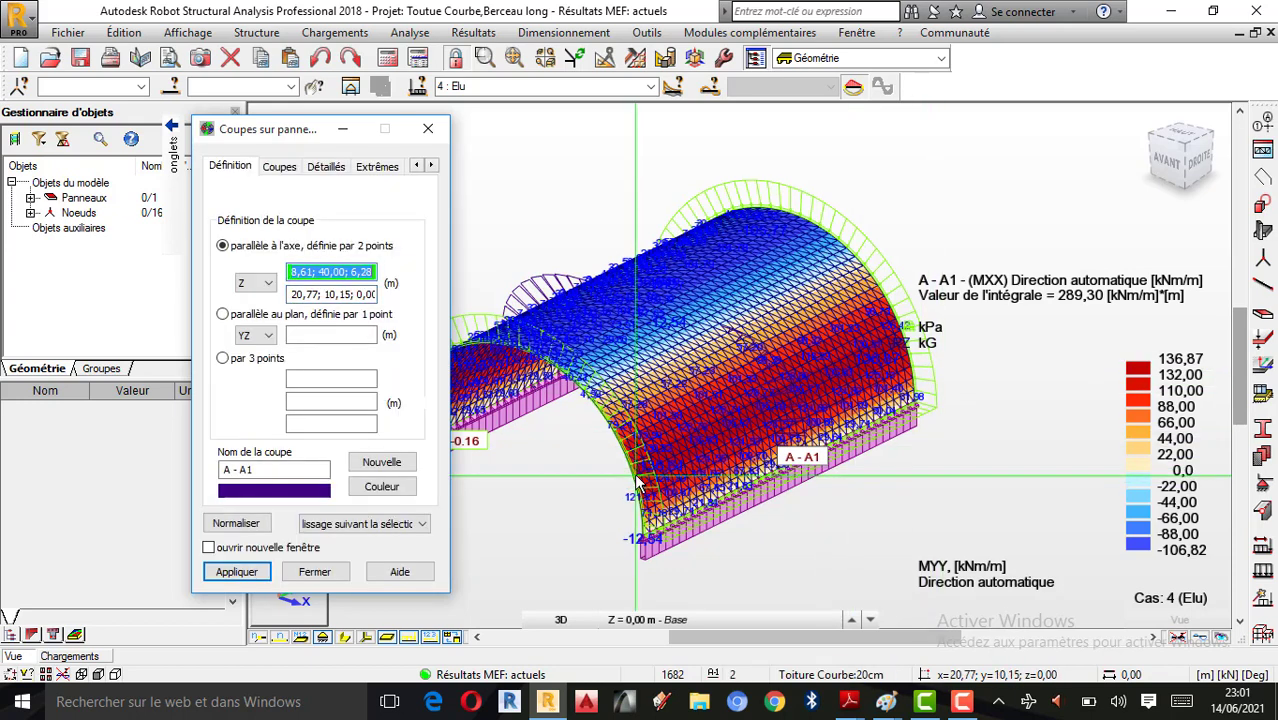
{"action": "left_click", "coordinate": [253, 568]}
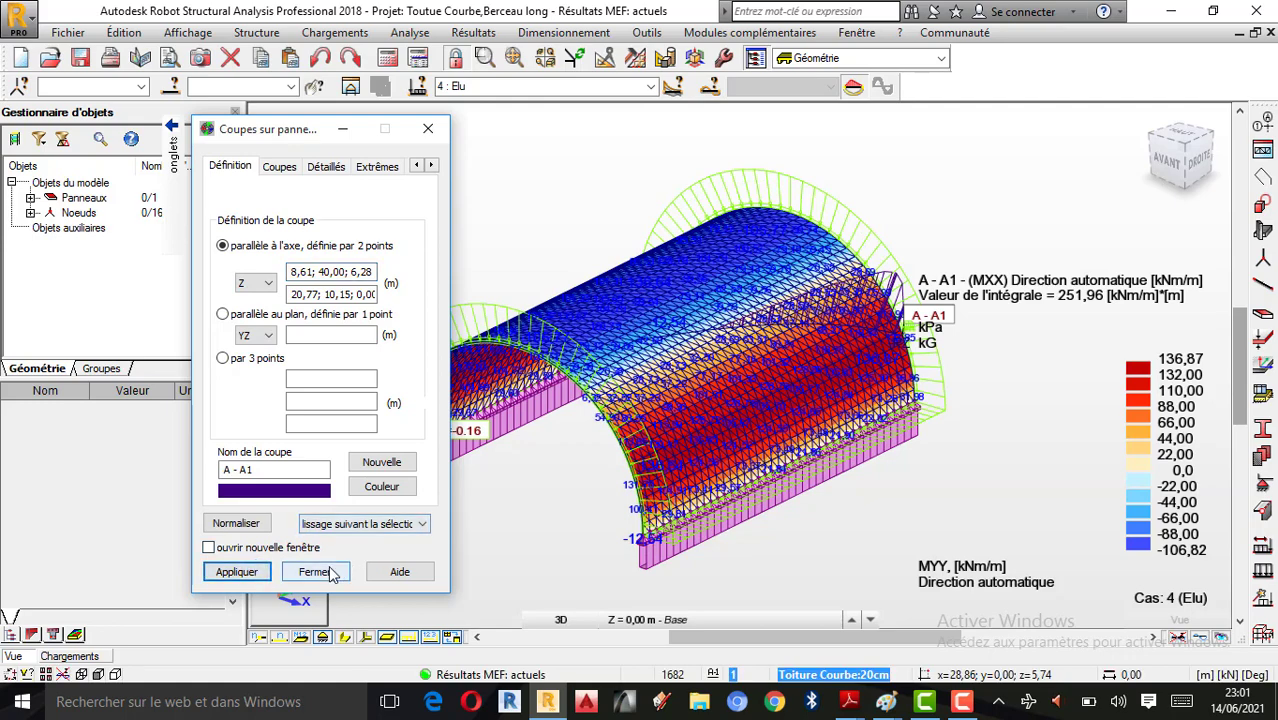
{"action": "left_click", "coordinate": [314, 571]}
Step: Rotate the vault in 3D to inspect the moment diagram along the oblique cut
{"action": "right_click", "coordinate": [842, 160]}
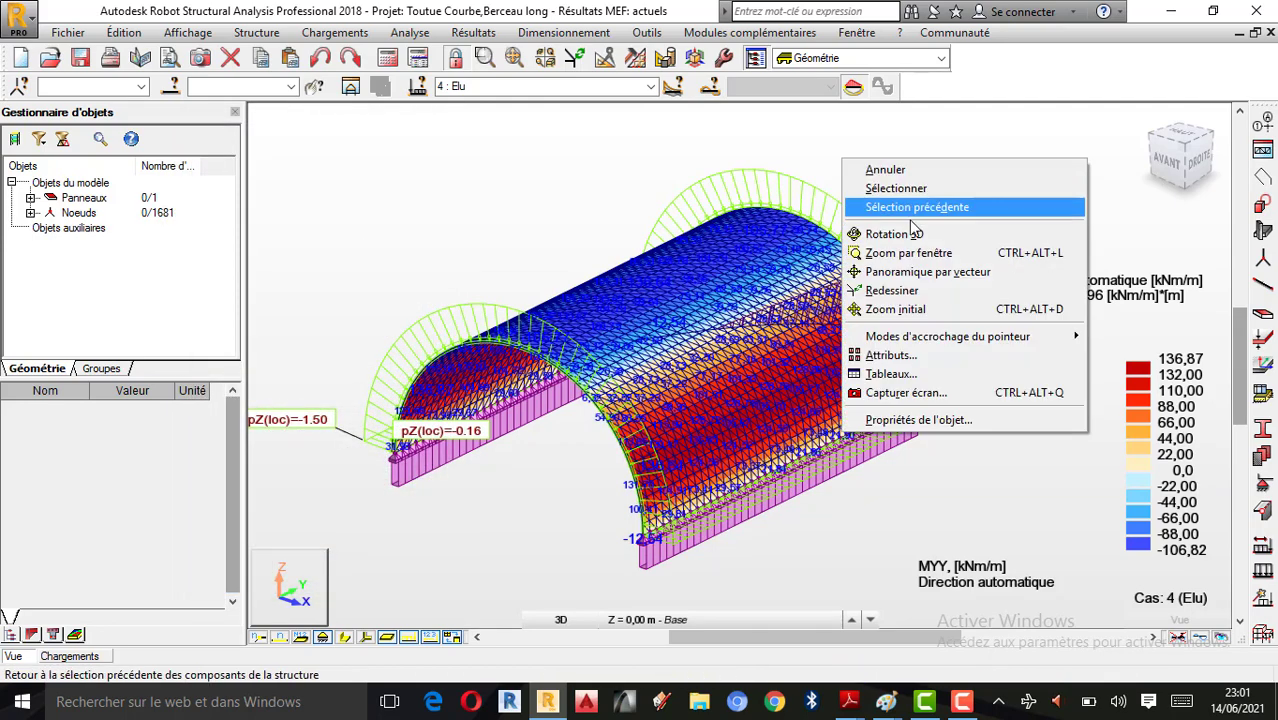
{"action": "left_click", "coordinate": [894, 234]}
{"action": "left_click_drag", "start_coordinate": [795, 316], "coordinate": [836, 334]}
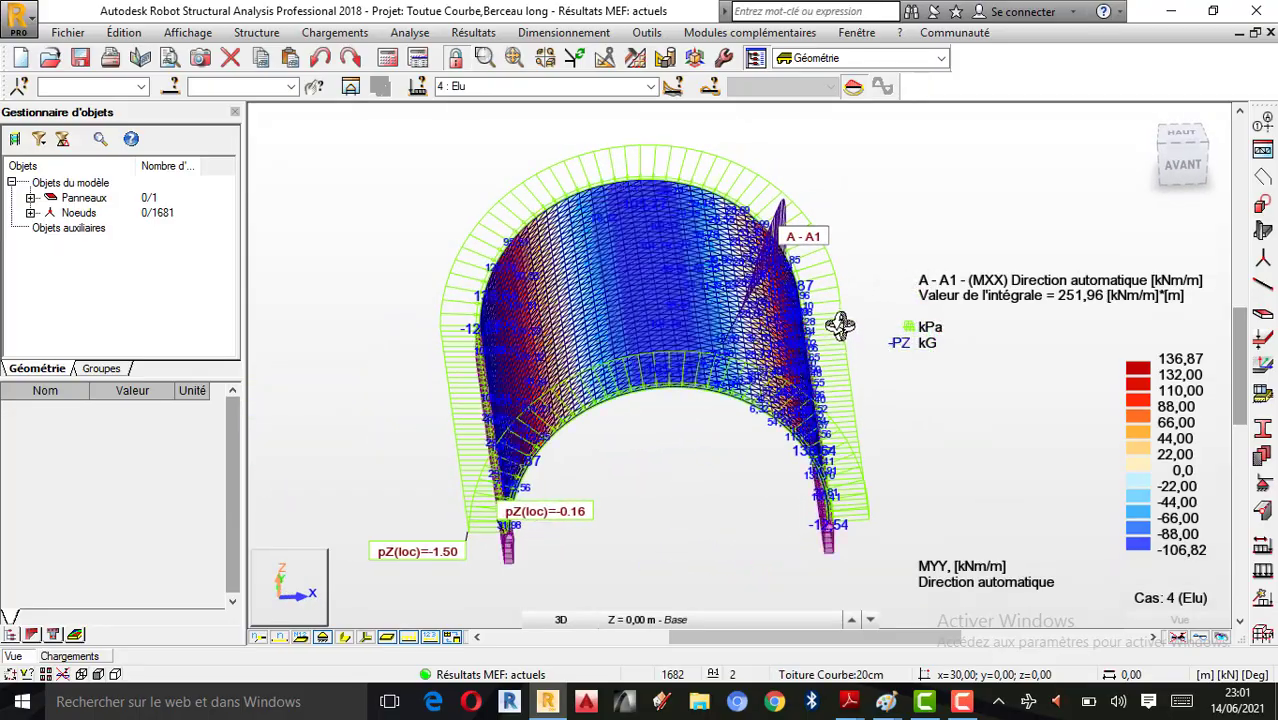
{"action": "scroll", "coordinate": [838, 304], "scroll_direction": "down", "scroll_amount": 1}
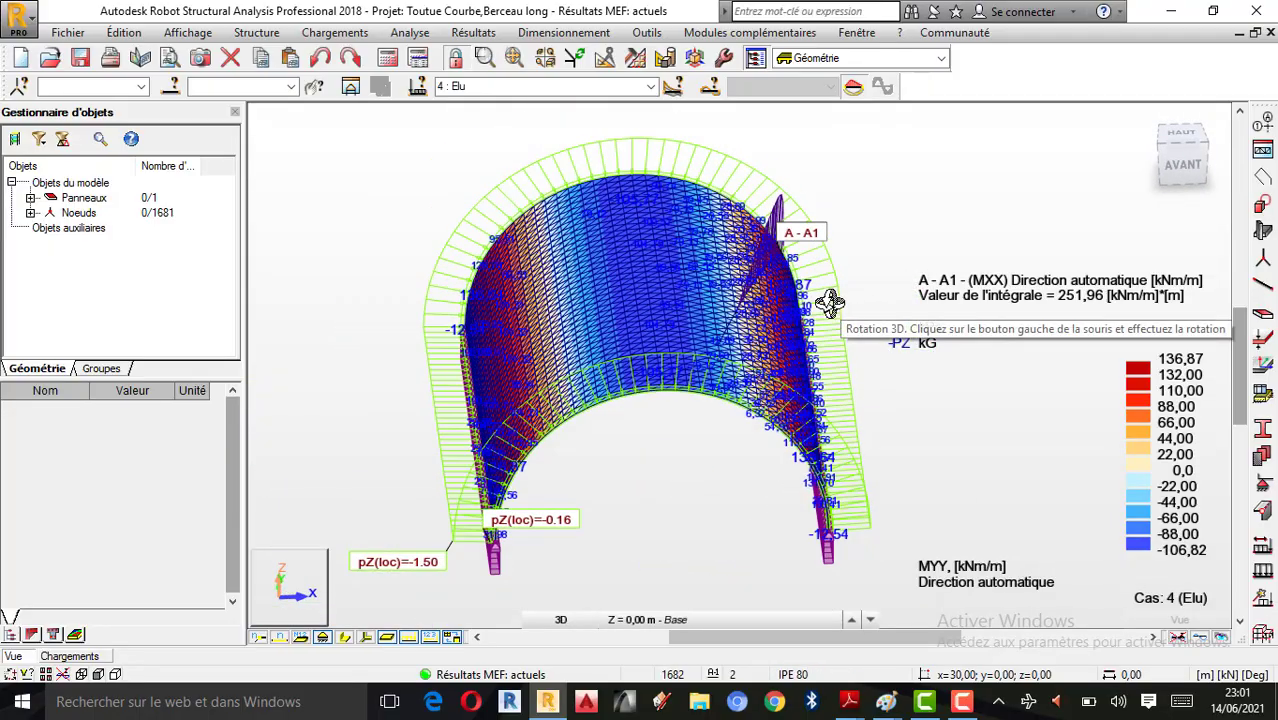
{"action": "left_click_drag", "start_coordinate": [786, 303], "coordinate": [792, 296]}
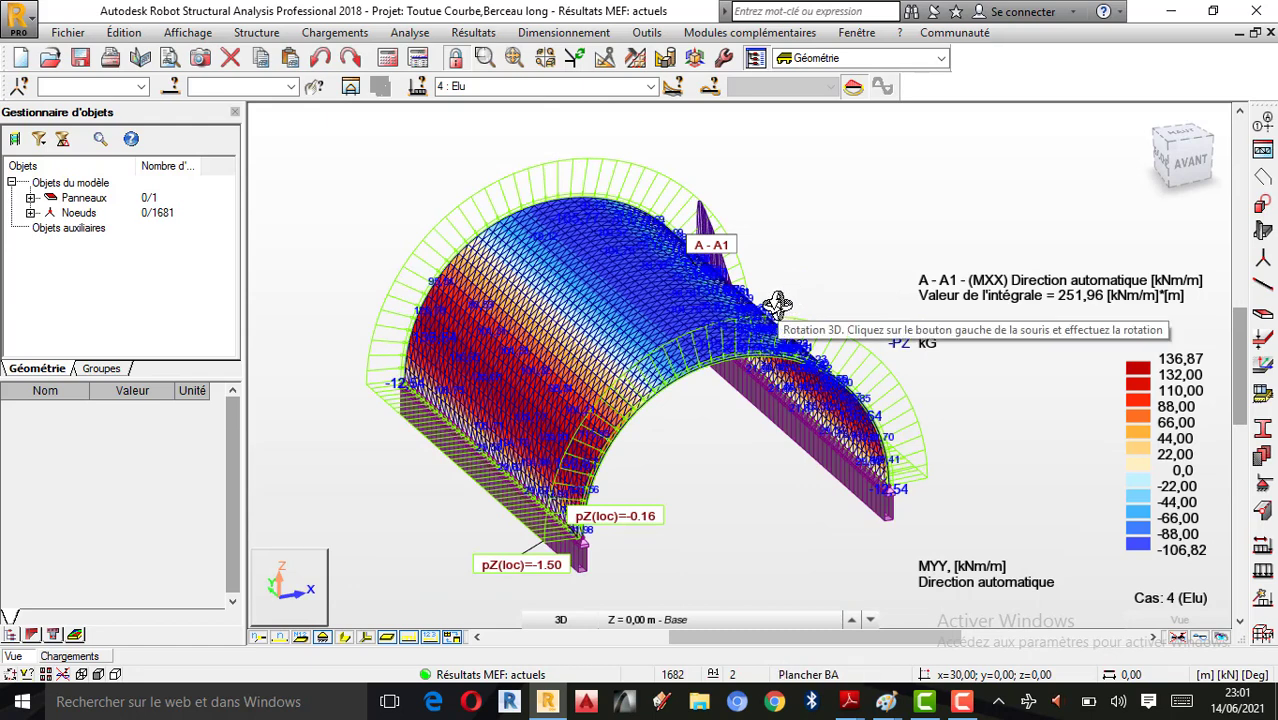
Step: Undo the oblique panel cut and rotate the vault to view it from its left front side
{"action": "left_click", "coordinate": [322, 58]}
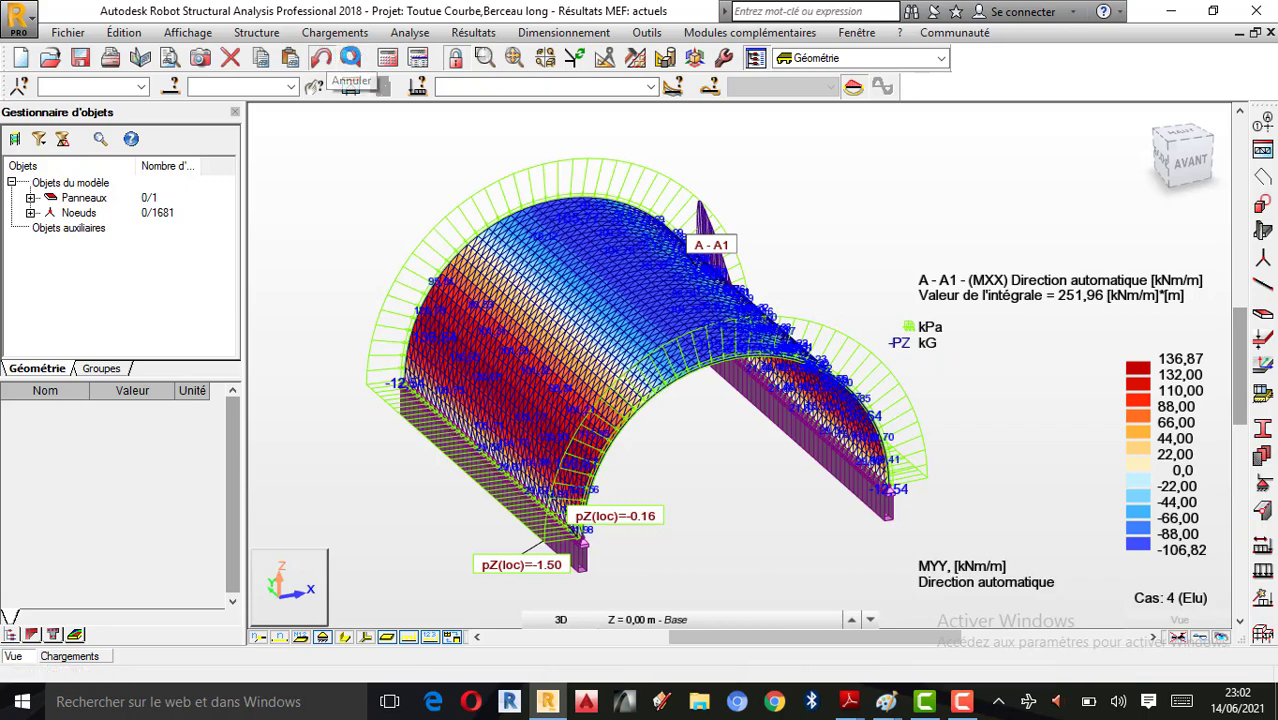
{"action": "left_click_drag", "start_coordinate": [765, 322], "coordinate": [742, 340]}
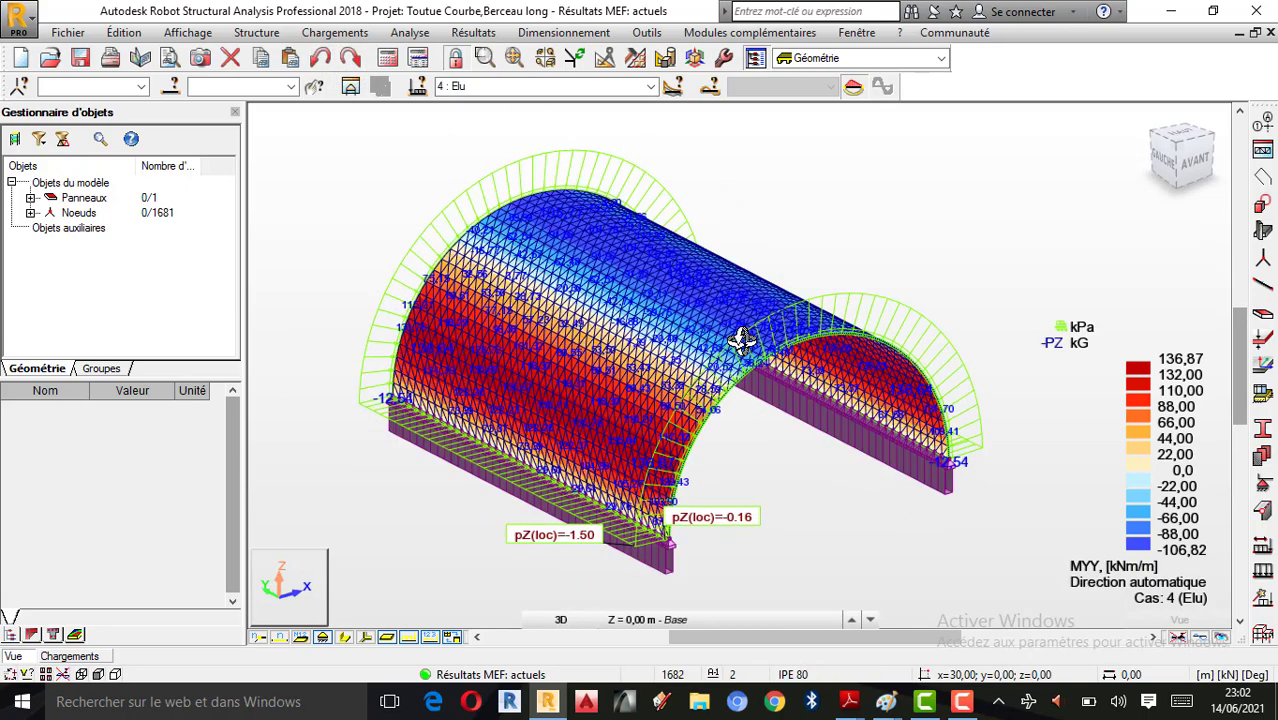
{"action": "left_click", "coordinate": [962, 703]}
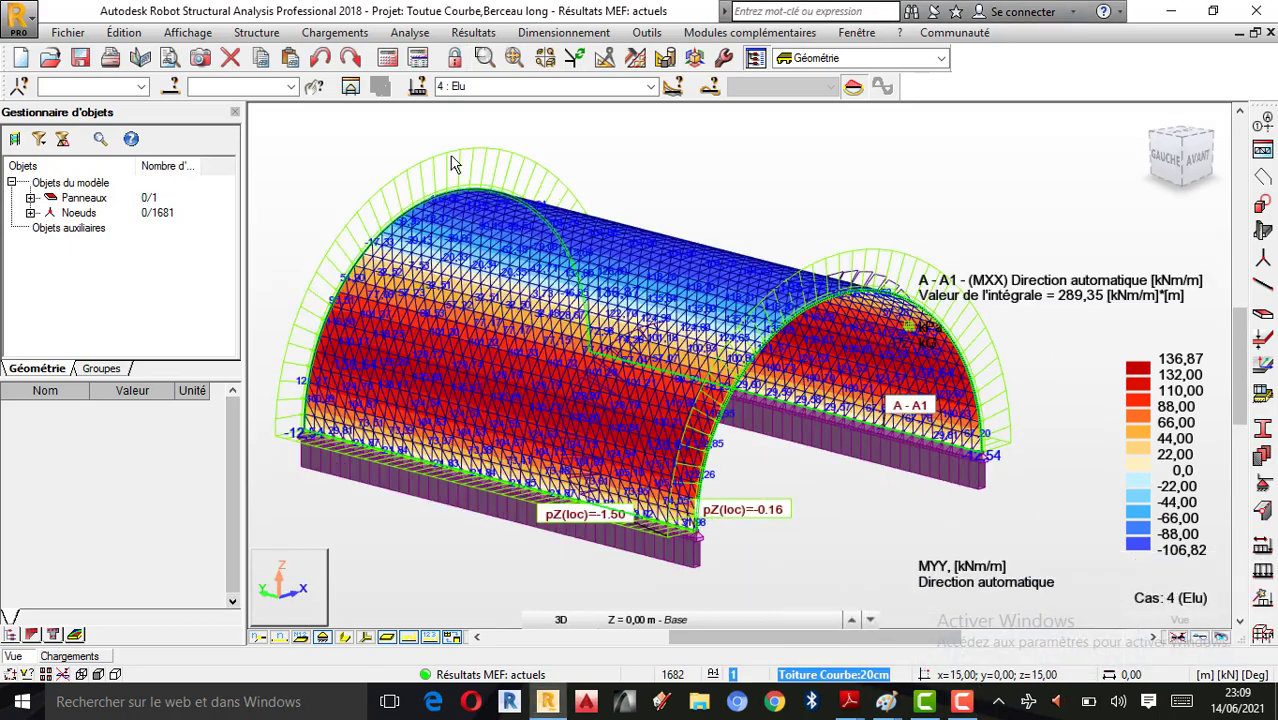
Step: In the 2D XY plan view, redefine panel cut A - A1 through points (-10.00; 20.00; 0.00) and (40.00; 20.00; 0.00) and apply it
{"action": "left_click", "coordinate": [473, 32]}
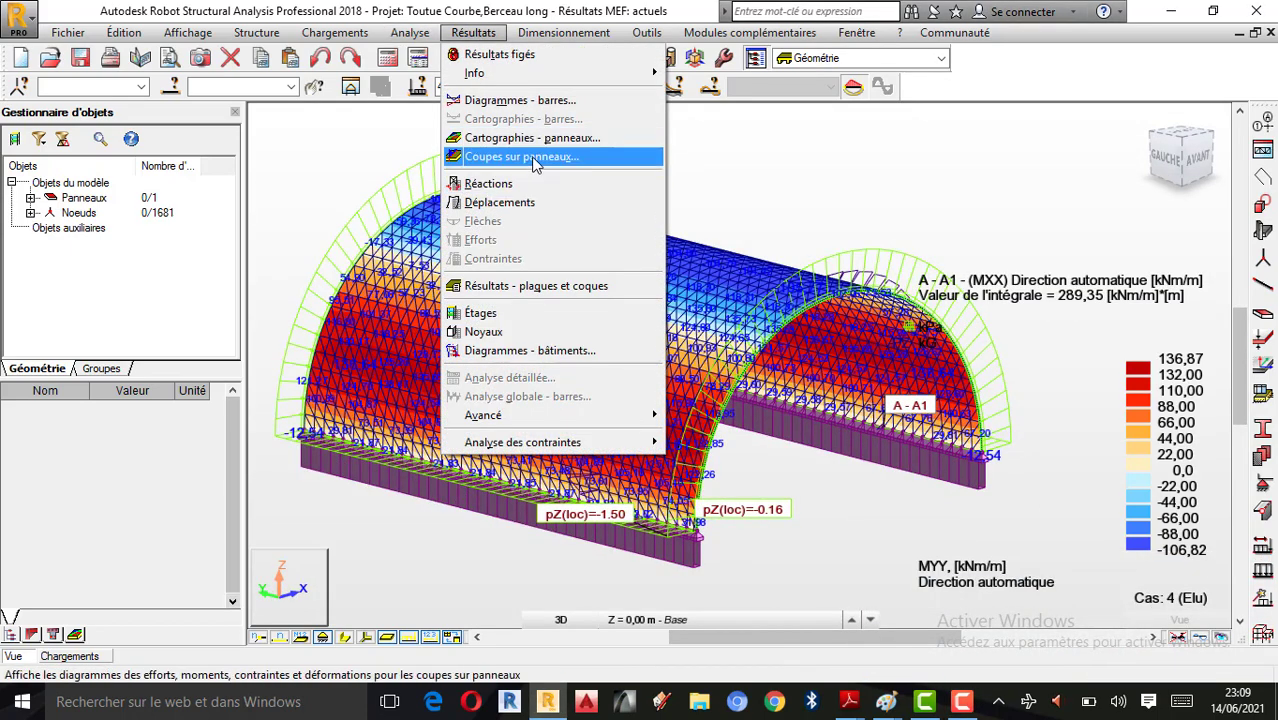
{"action": "left_click", "coordinate": [520, 157]}
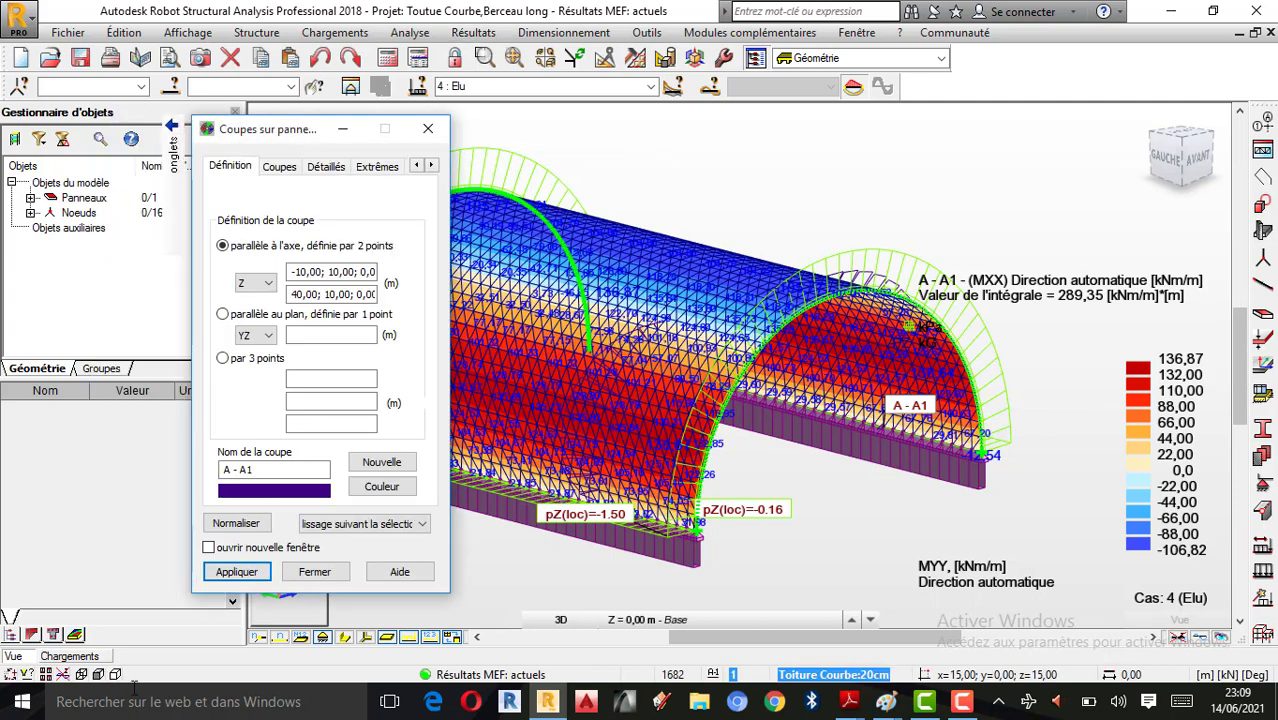
{"action": "left_click", "coordinate": [299, 605]}
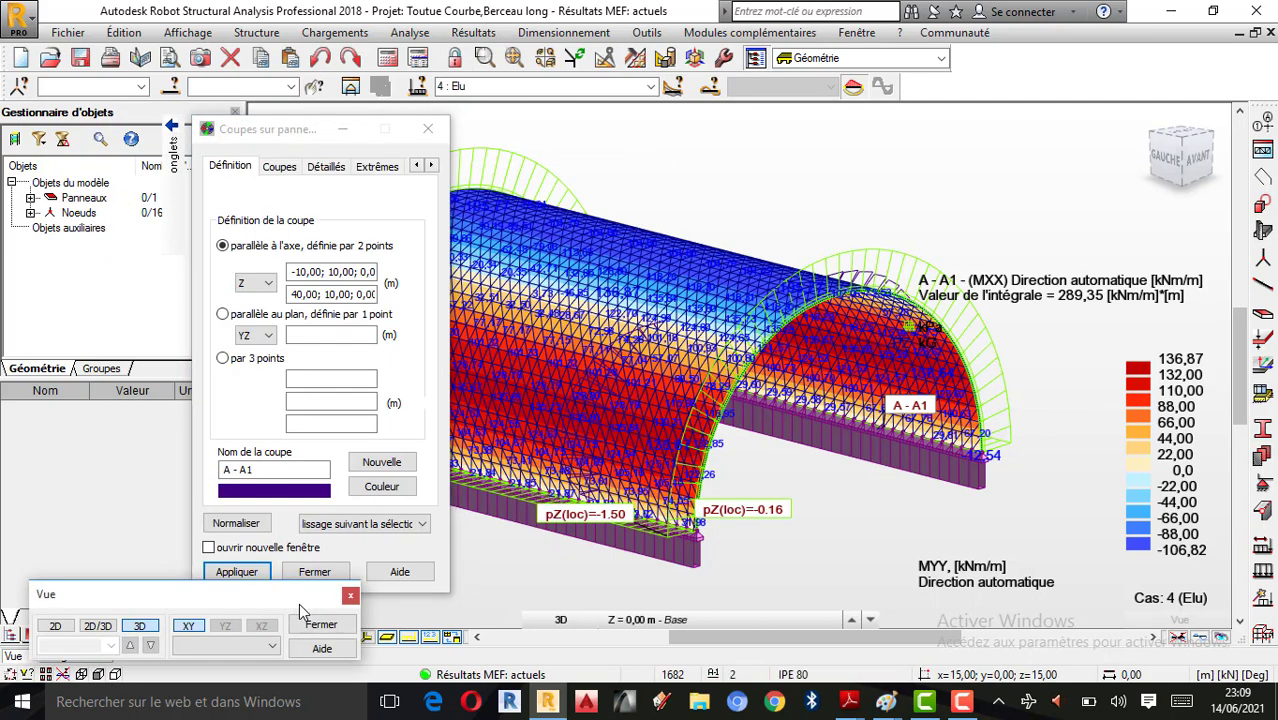
{"action": "left_click", "coordinate": [55, 625]}
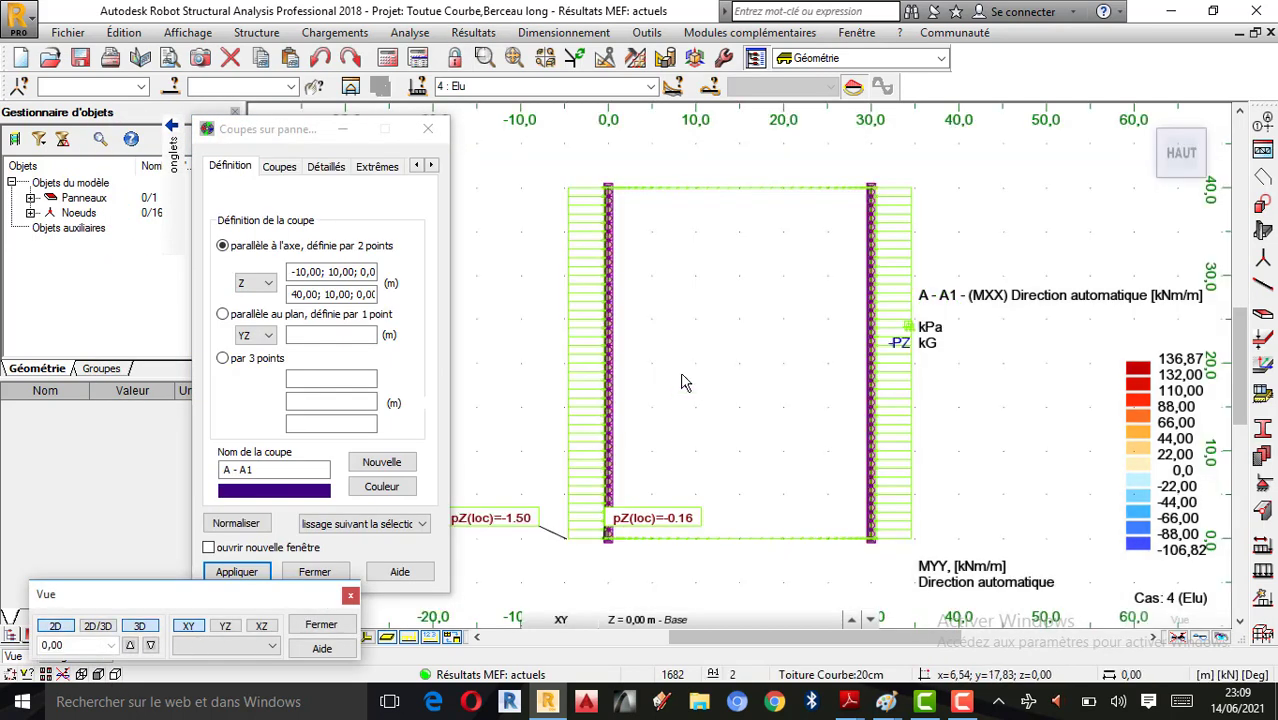
{"action": "left_click", "coordinate": [325, 272]}
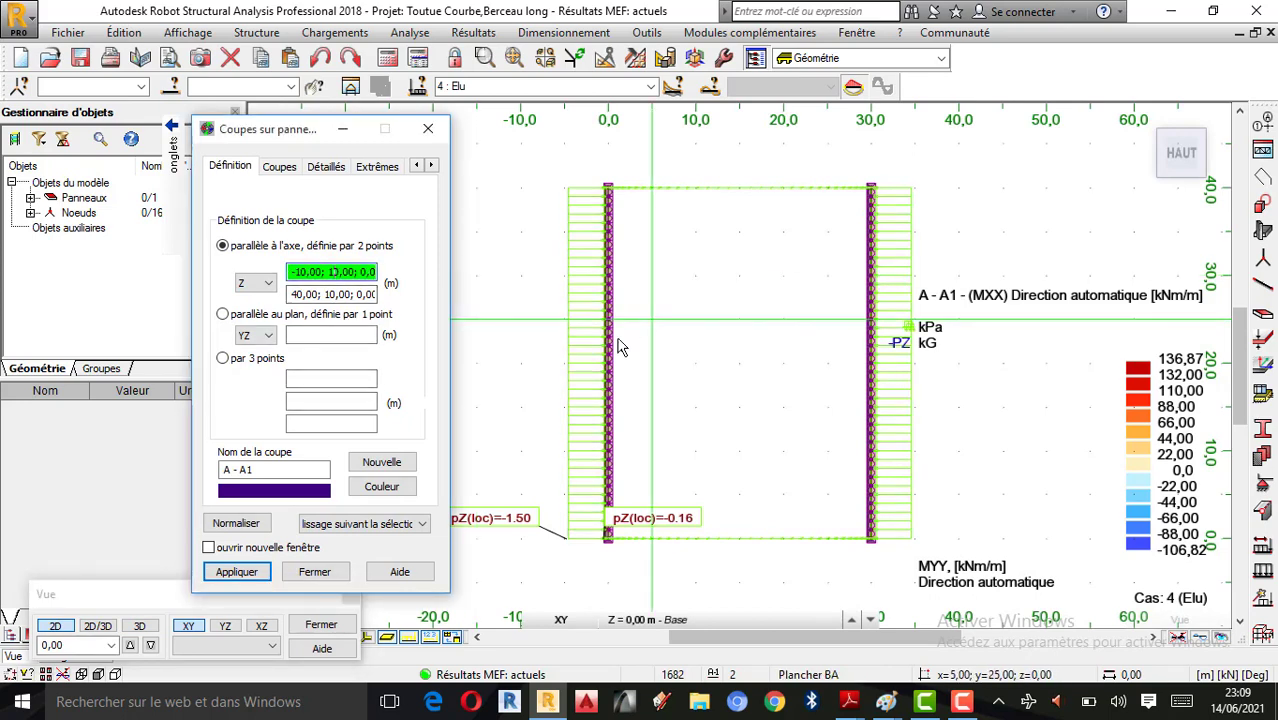
{"action": "left_click", "coordinate": [540, 362]}
{"action": "left_click", "coordinate": [975, 378]}
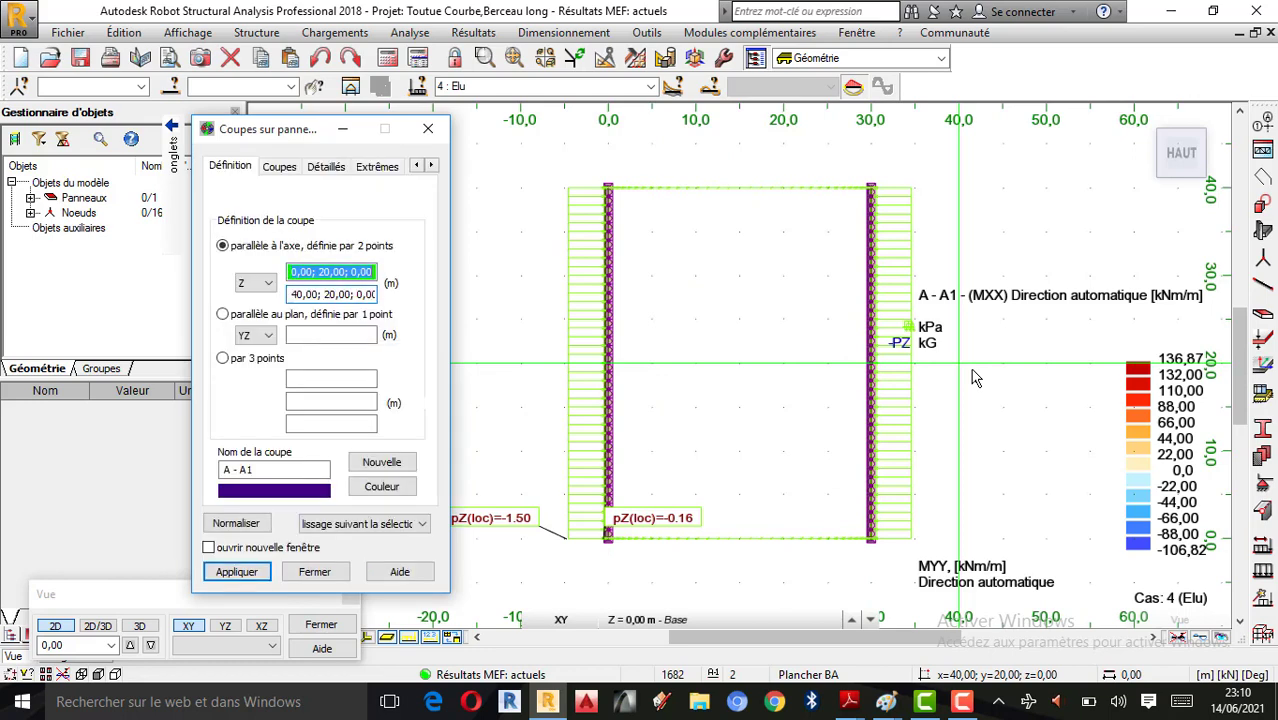
{"action": "left_click", "coordinate": [237, 571]}
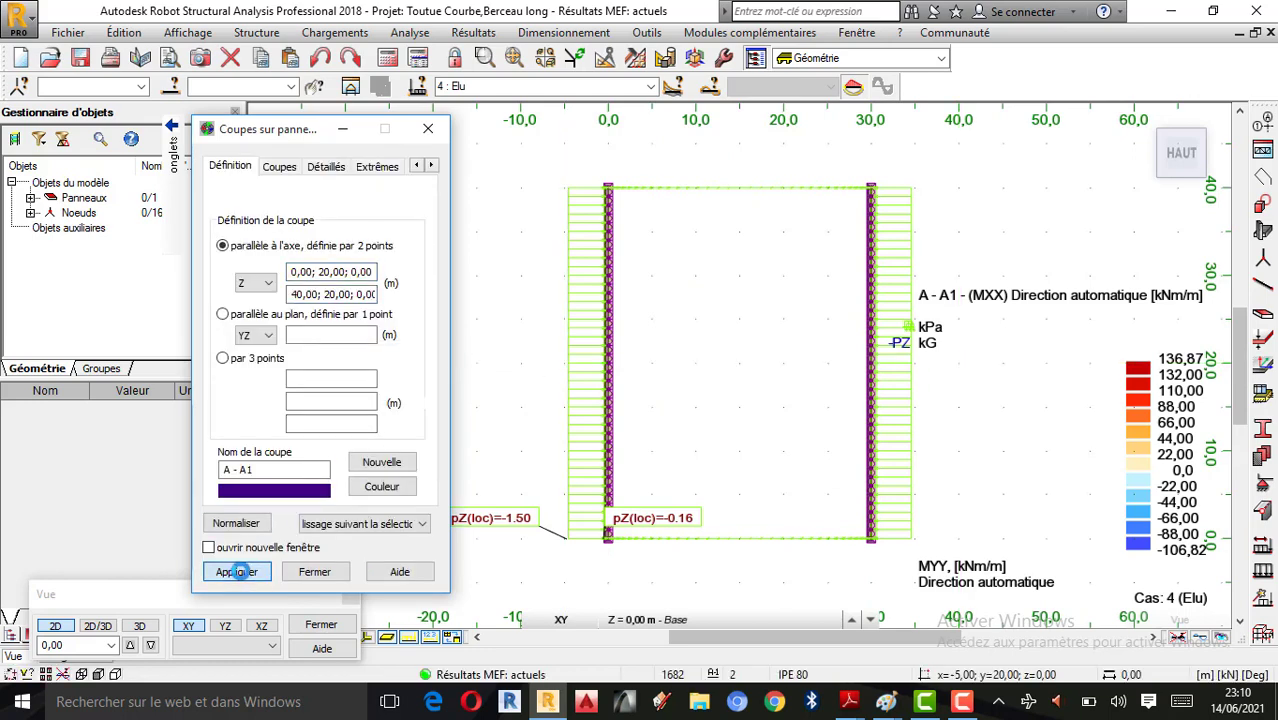
{"action": "left_click", "coordinate": [327, 573]}
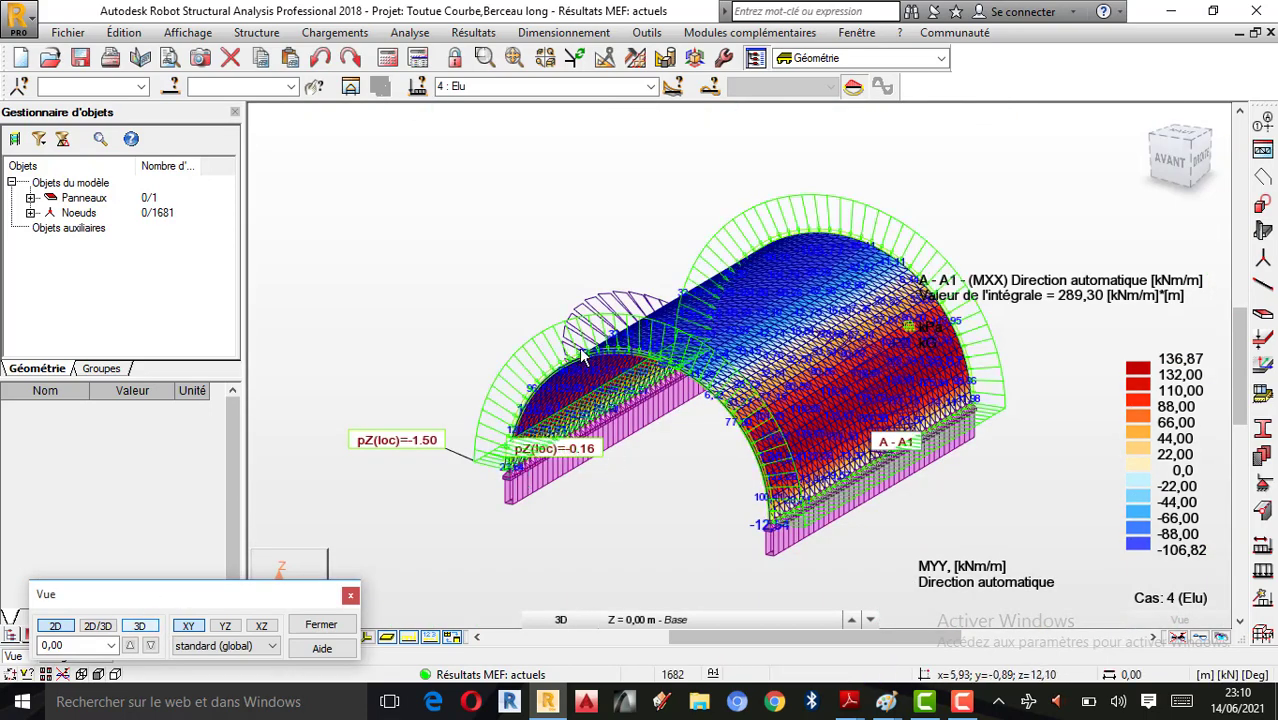
Step: Rotate the vault in 3D to view the mid-length cut from its left front side
{"action": "right_click", "coordinate": [345, 223]}
{"action": "left_click", "coordinate": [420, 296]}
{"action": "left_click_drag", "start_coordinate": [585, 348], "coordinate": [566, 329]}
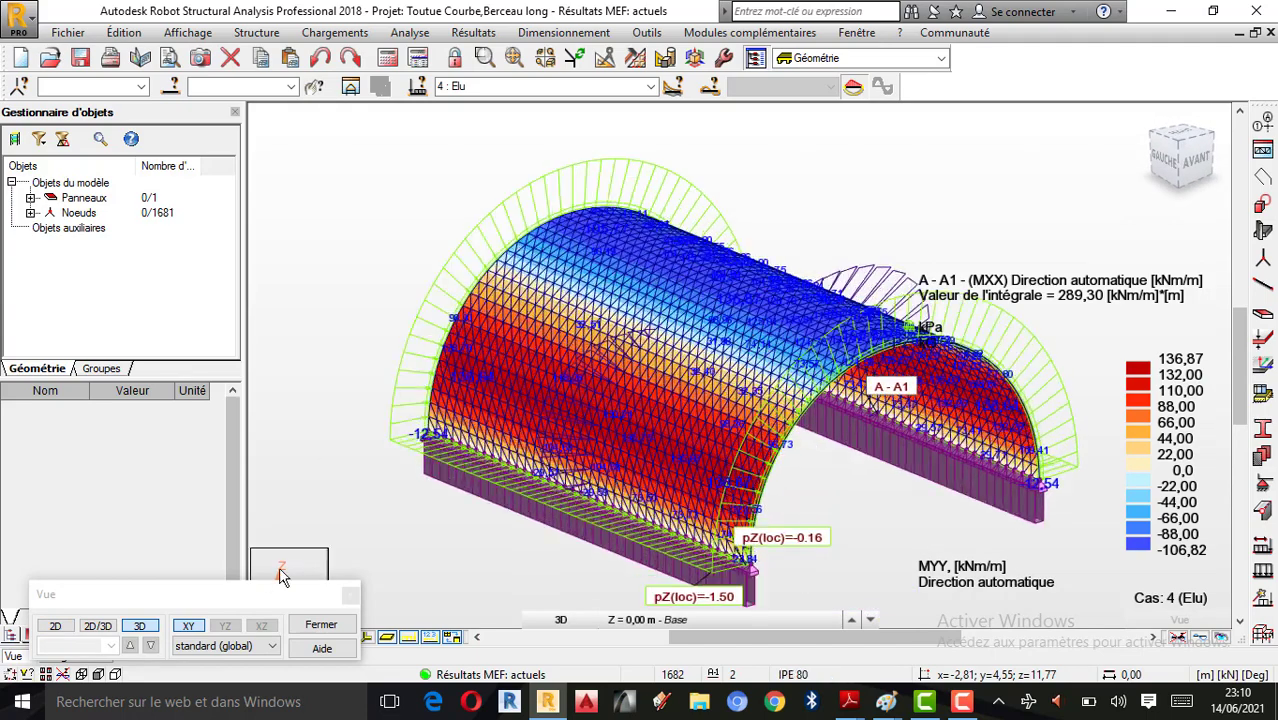
Step: Set the panel cut diagrams to description labels with uniform fill, apply them, and move the settings dialog clear of the vault
{"action": "left_click", "coordinate": [468, 33]}
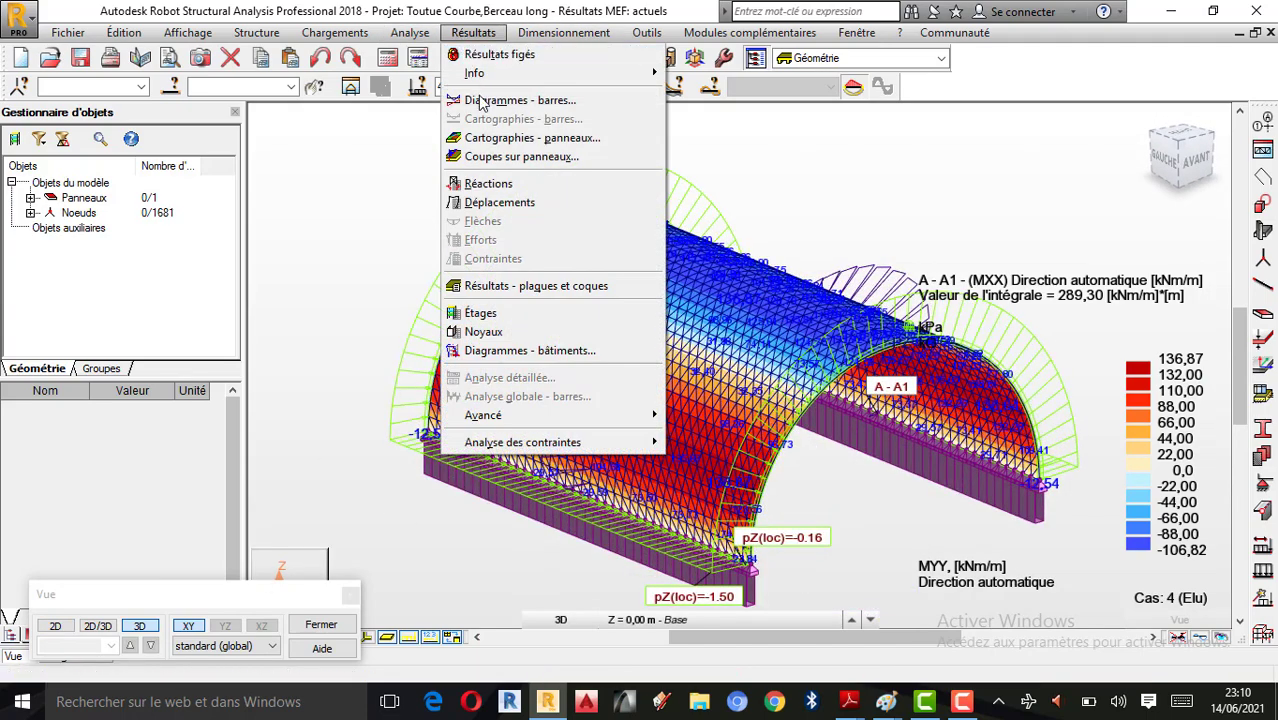
{"action": "left_click", "coordinate": [510, 160]}
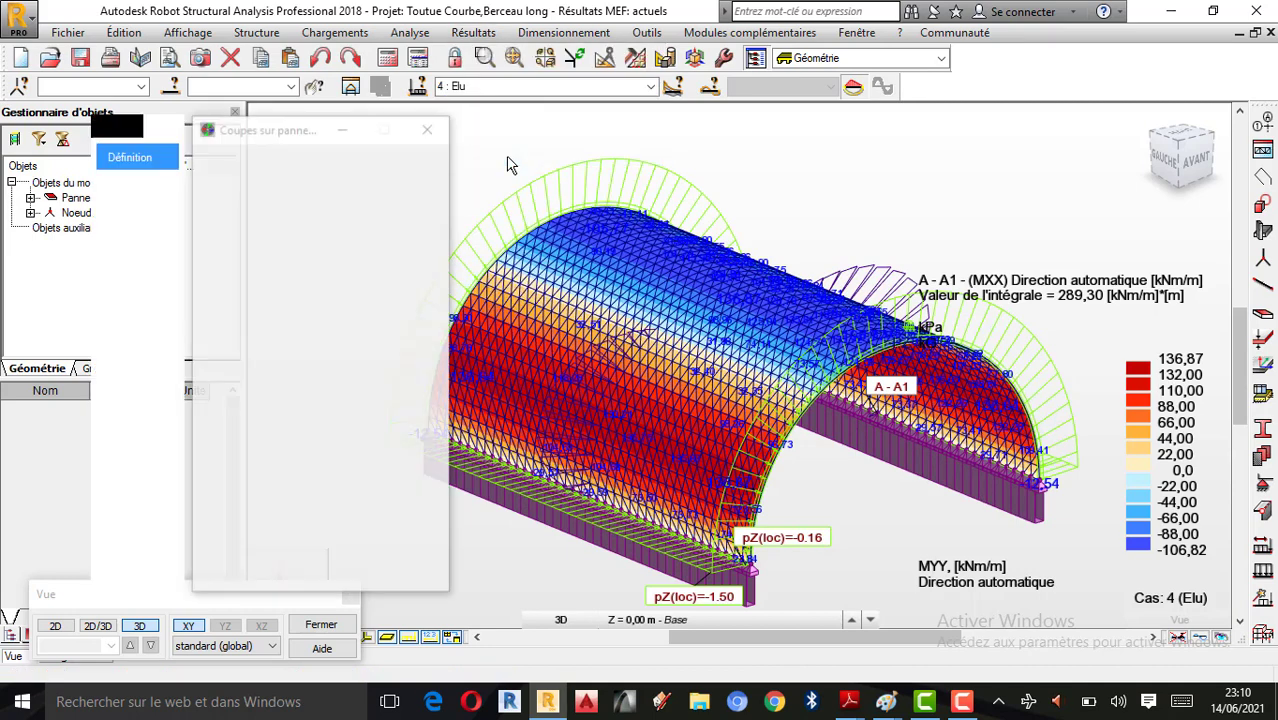
{"action": "left_click", "coordinate": [432, 166]}
{"action": "left_click", "coordinate": [432, 166]}
{"action": "left_click", "coordinate": [432, 166]}
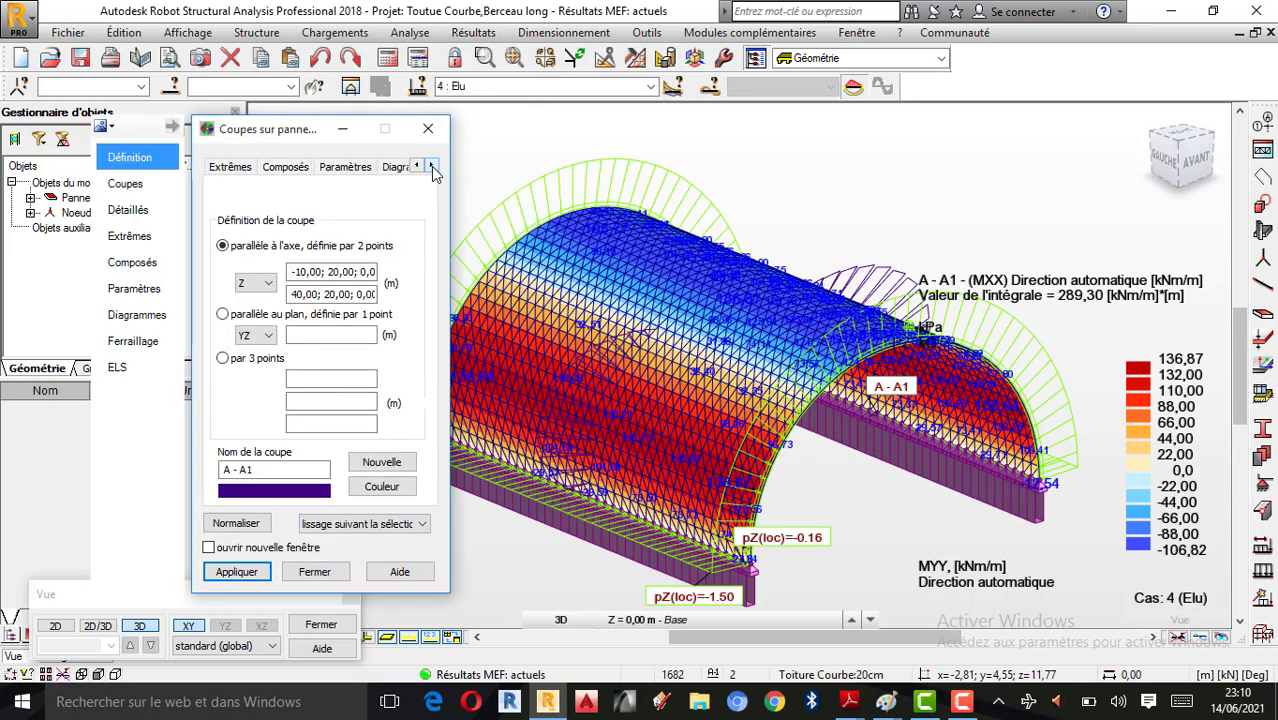
{"action": "left_click", "coordinate": [432, 166]}
{"action": "left_click", "coordinate": [434, 166]}
{"action": "left_click", "coordinate": [434, 166]}
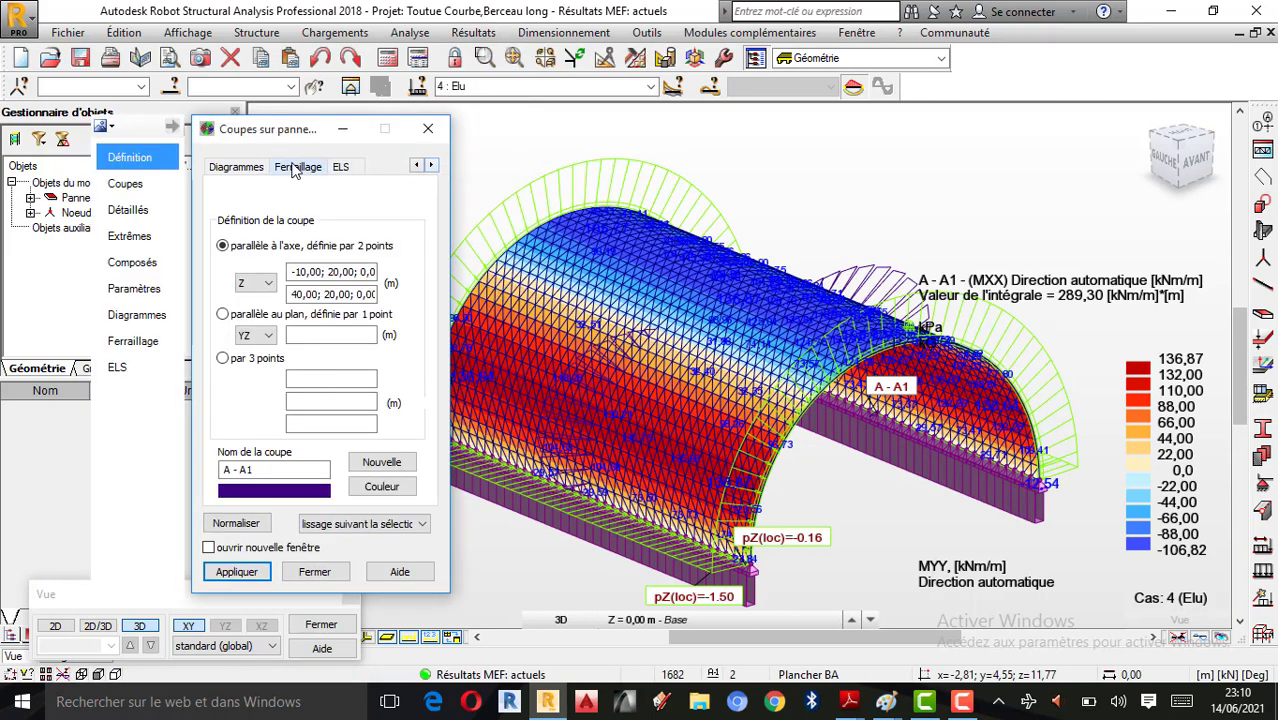
{"action": "left_click", "coordinate": [236, 167]}
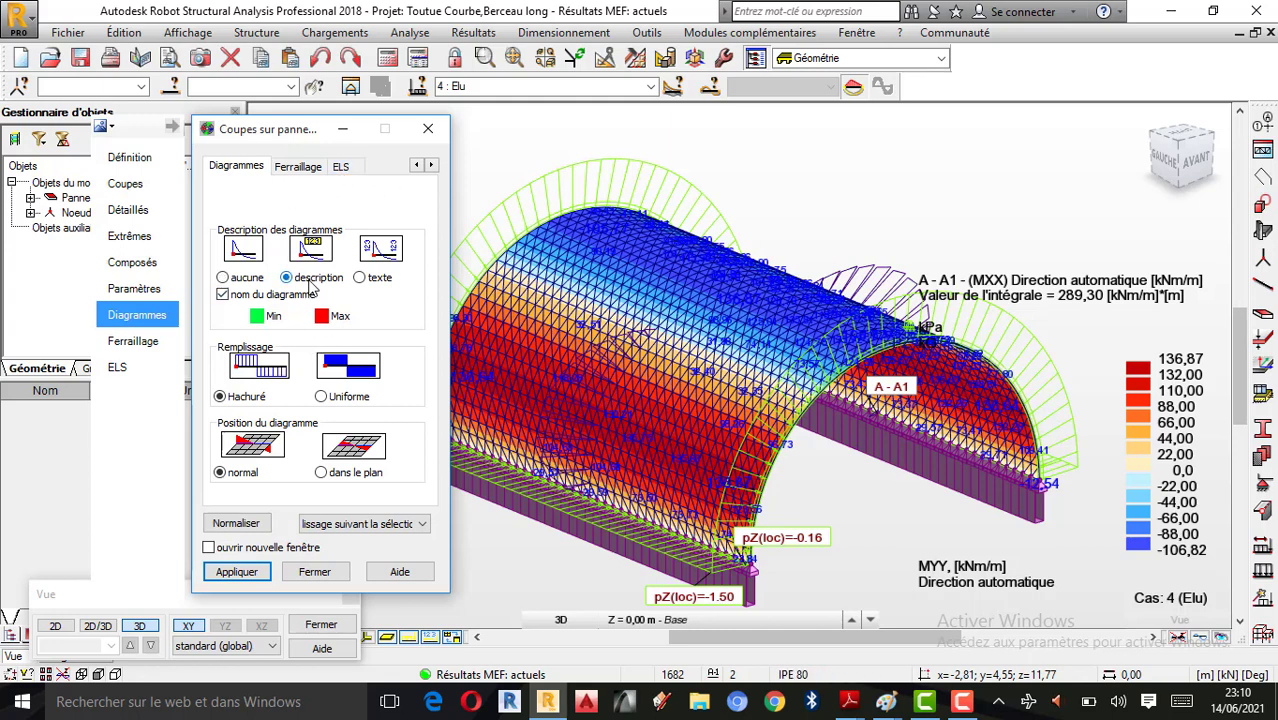
{"action": "left_click", "coordinate": [250, 572]}
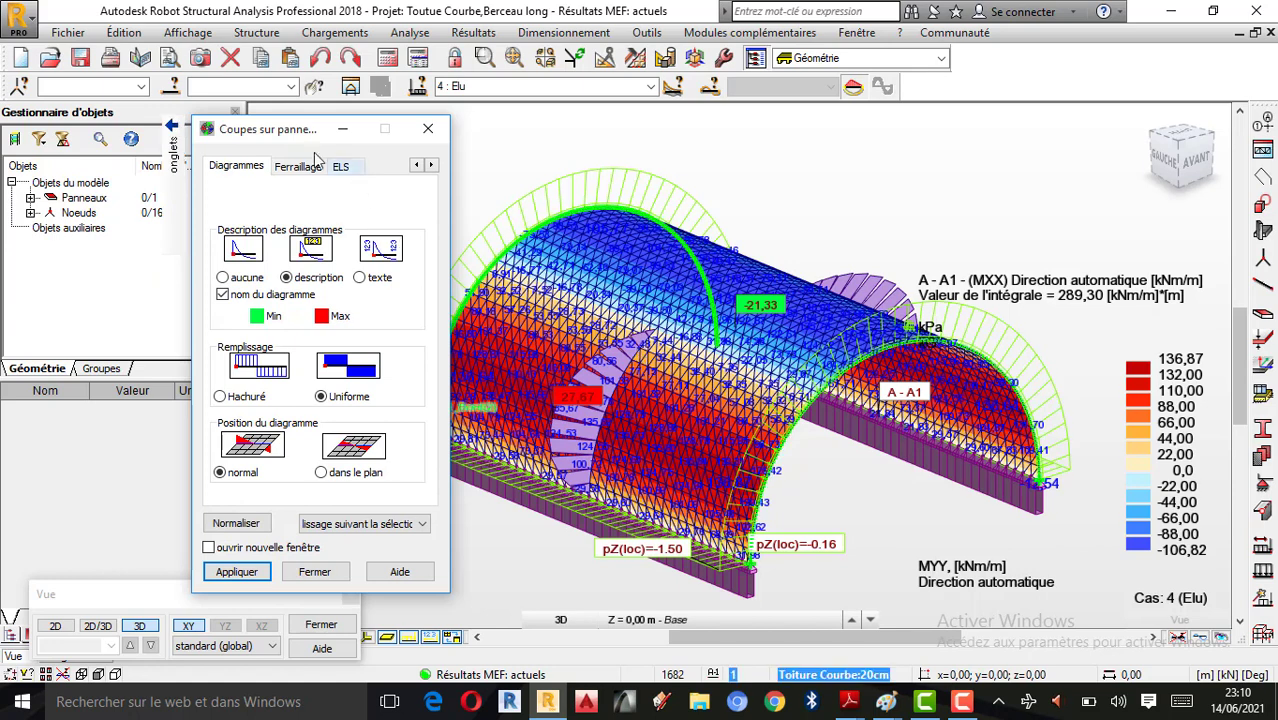
{"action": "left_click_drag", "start_coordinate": [278, 140], "coordinate": [201, 125]}
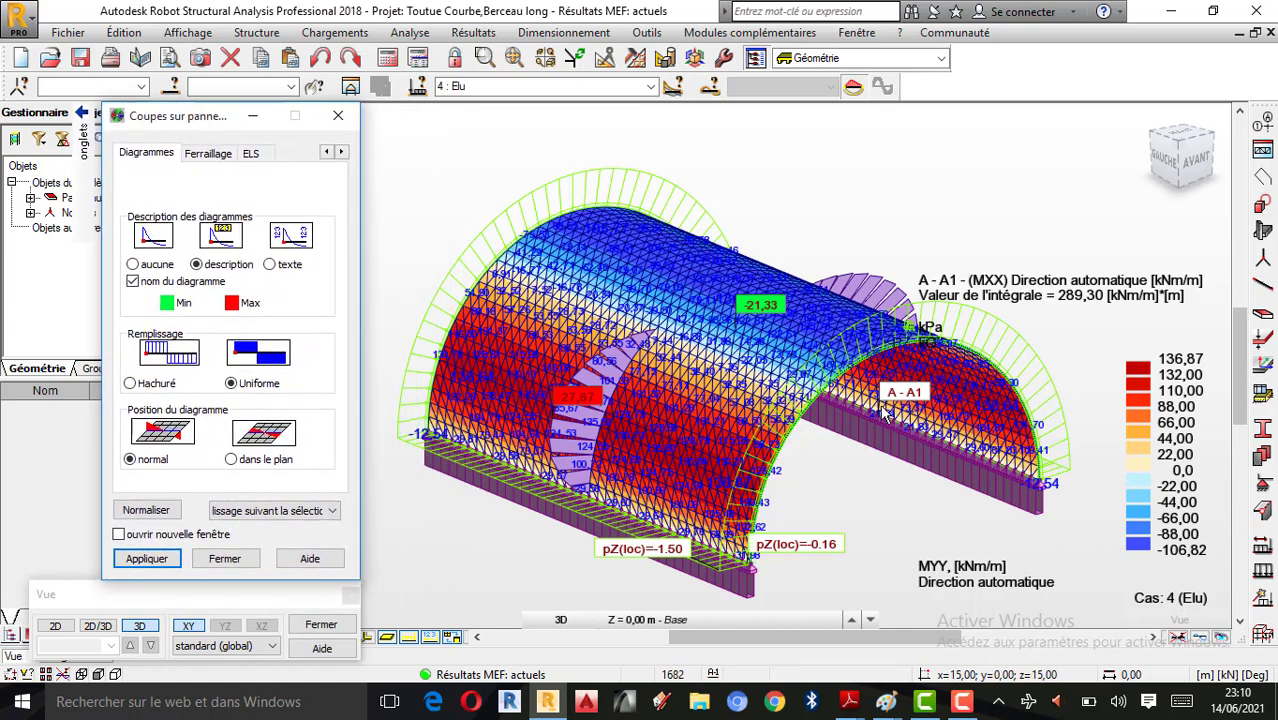
{"action": "scroll", "coordinate": [828, 448], "scroll_direction": "up", "scroll_amount": 1}
{"action": "scroll", "coordinate": [776, 436], "scroll_direction": "down", "scroll_amount": 1}
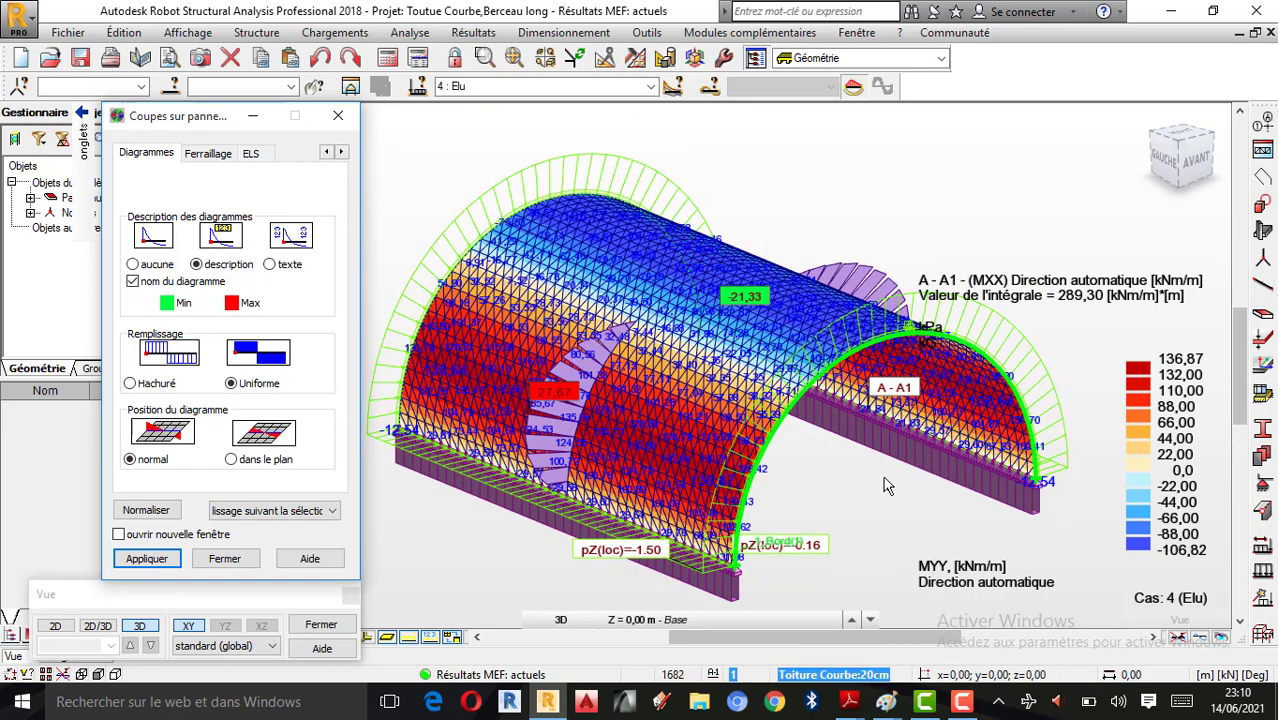
{"action": "left_click", "coordinate": [962, 701]}
{"action": "left_click", "coordinate": [1199, 624]}
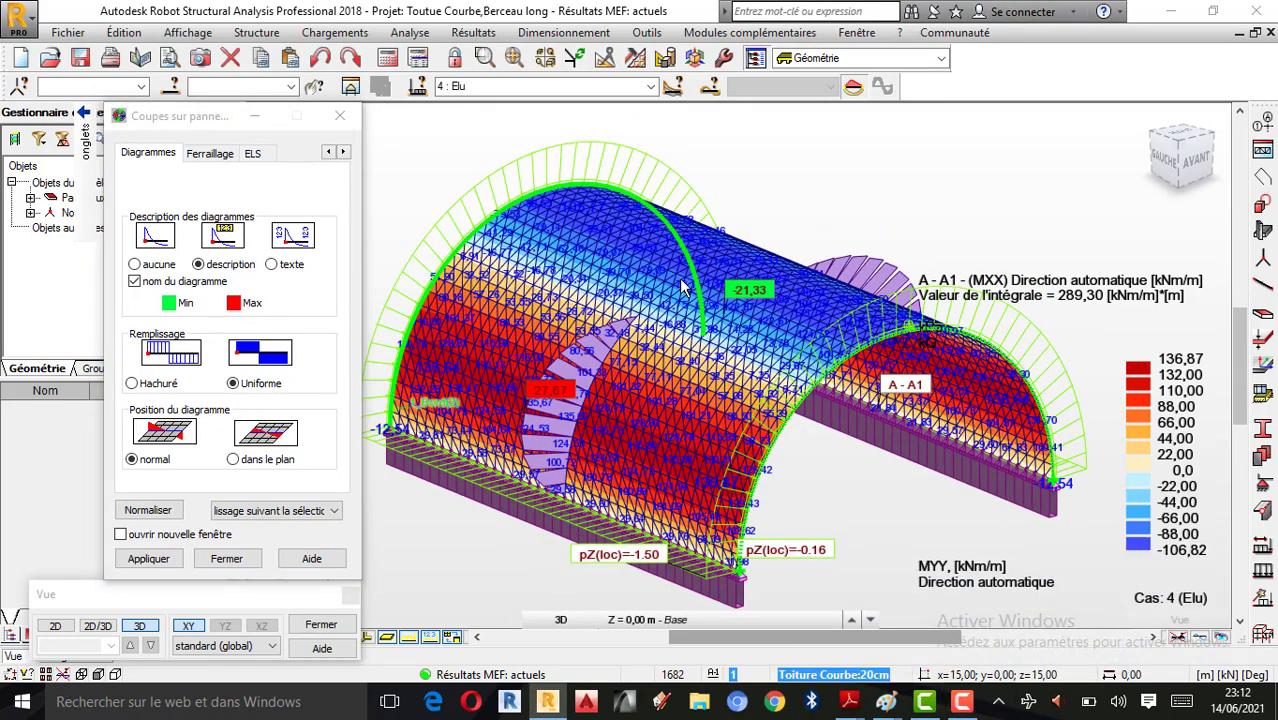
Step: Rotate the vault in 3D to its right side and back to inspect the filled, labelled moment diagram of cut A - A1
{"action": "right_click", "coordinate": [713, 177]}
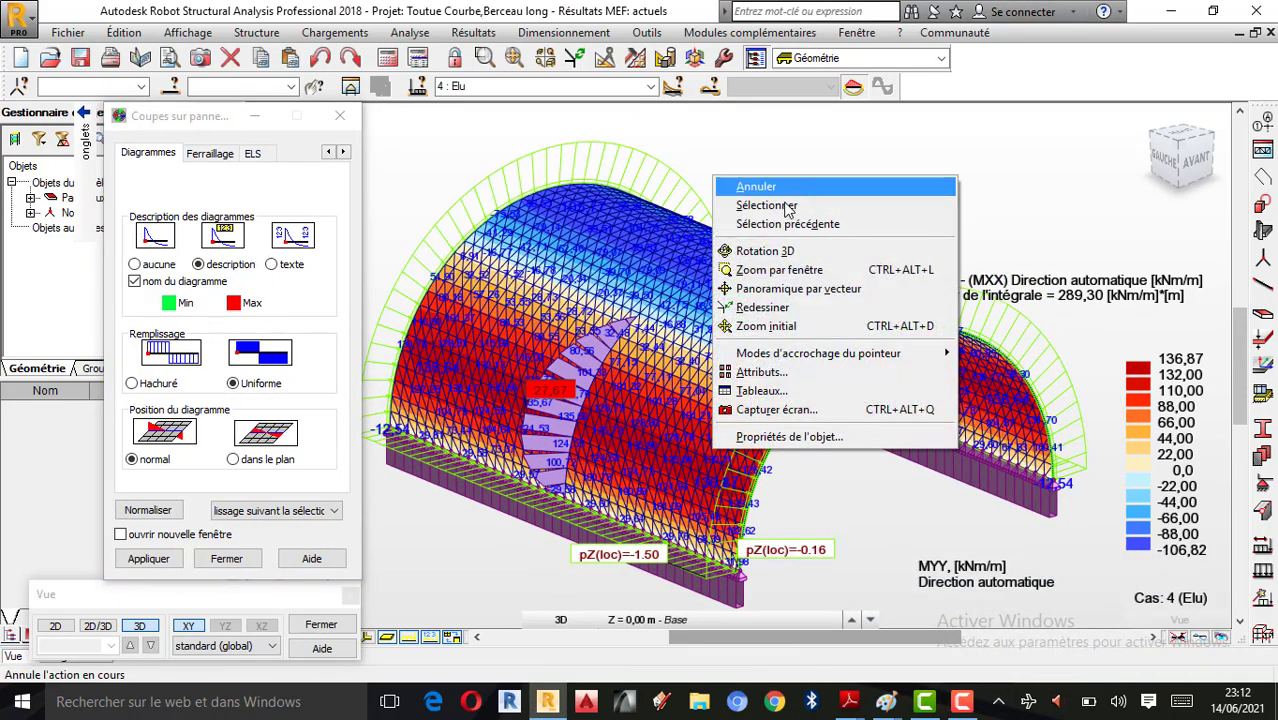
{"action": "left_click", "coordinate": [798, 251]}
{"action": "left_click_drag", "start_coordinate": [798, 253], "coordinate": [792, 345]}
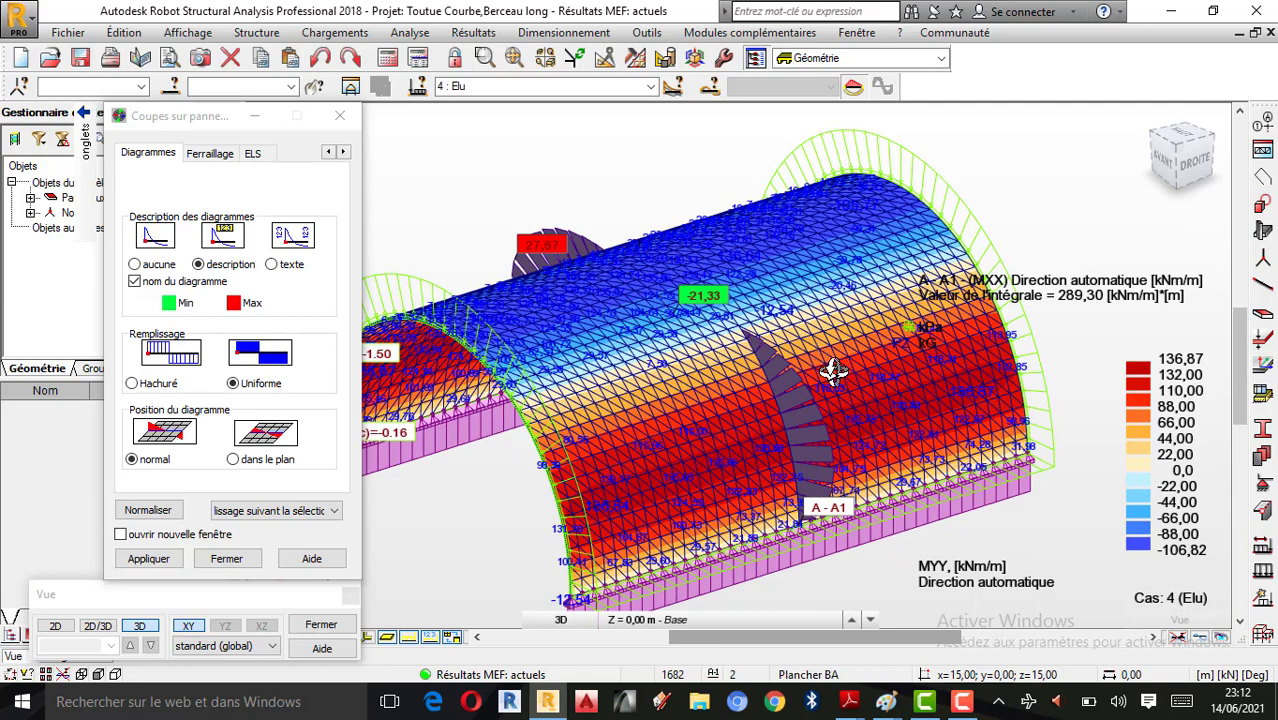
{"action": "left_click_drag", "start_coordinate": [853, 372], "coordinate": [870, 351]}
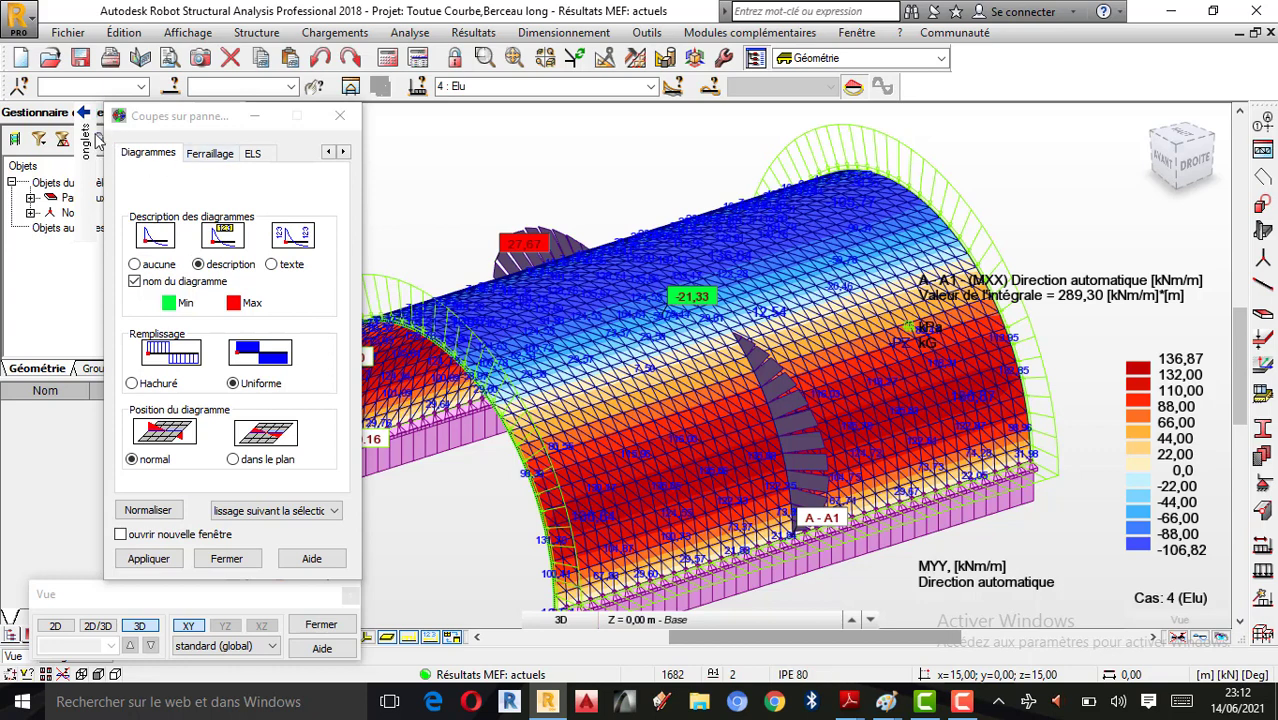
{"action": "left_click", "coordinate": [97, 142]}
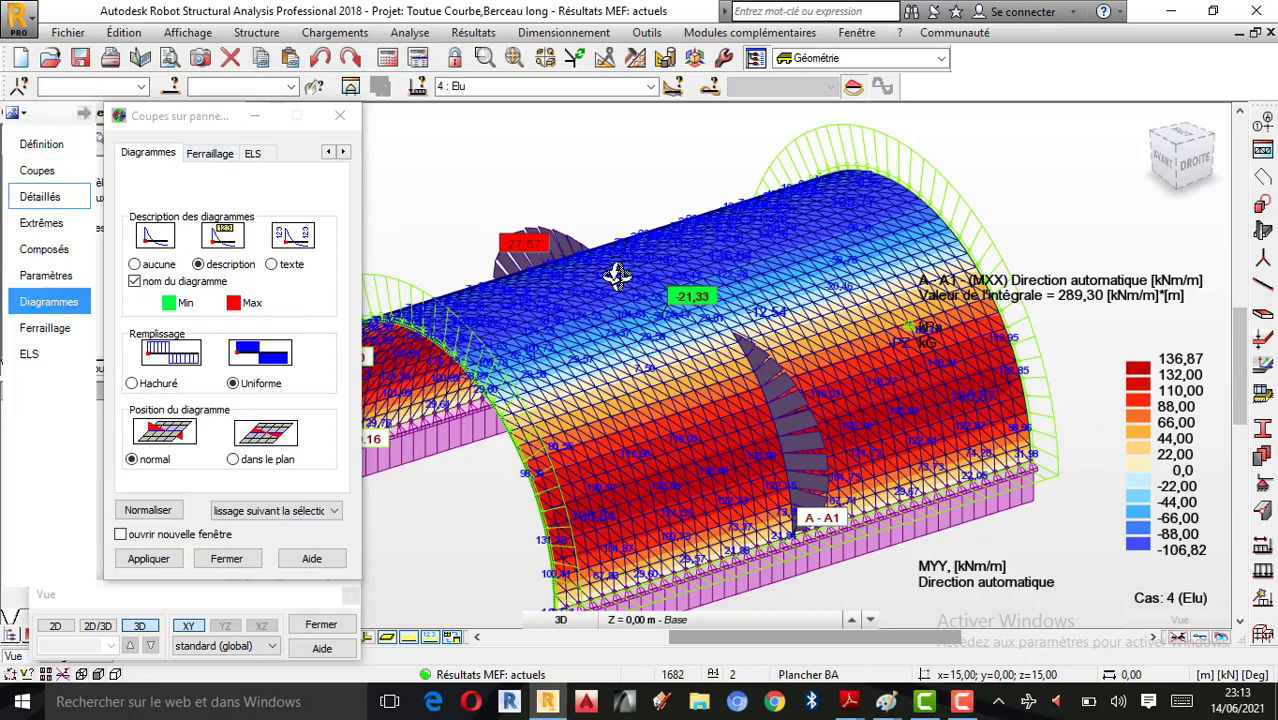
{"action": "scroll", "coordinate": [732, 294], "scroll_direction": "down", "scroll_amount": 1}
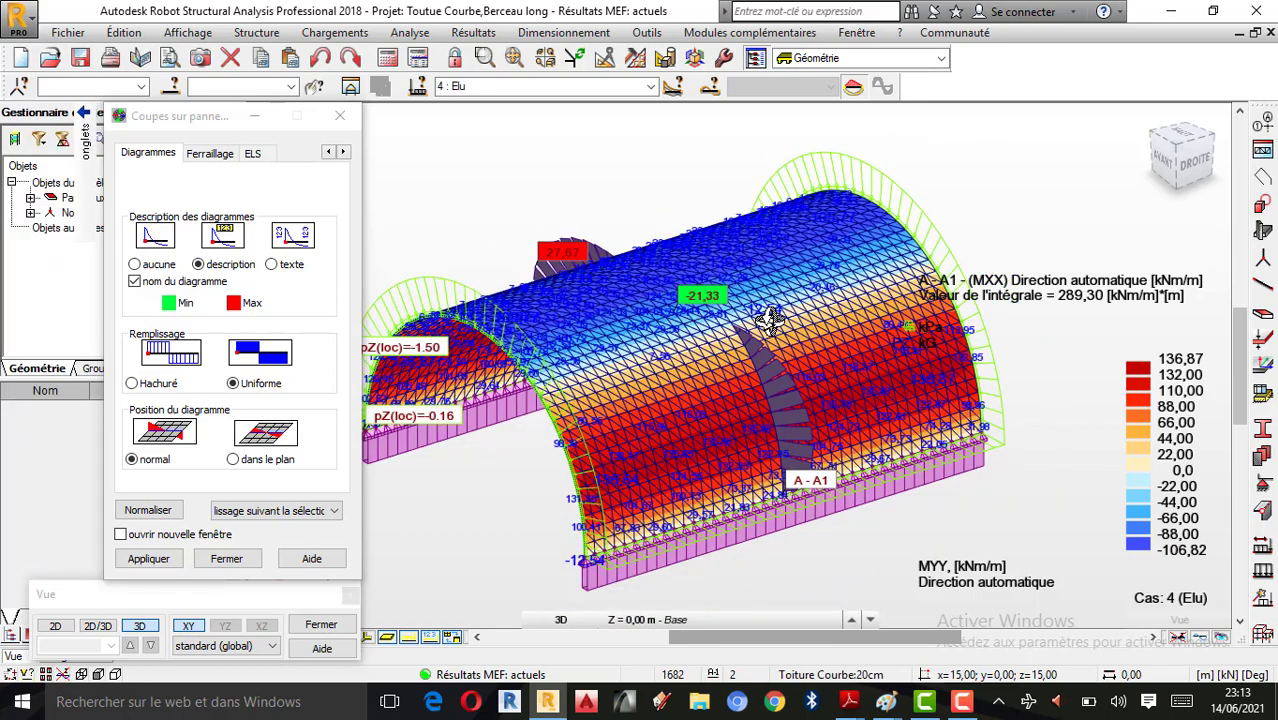
{"action": "middle_click_drag", "start_coordinate": [770, 318], "coordinate": [729, 372], "text": "shift"}
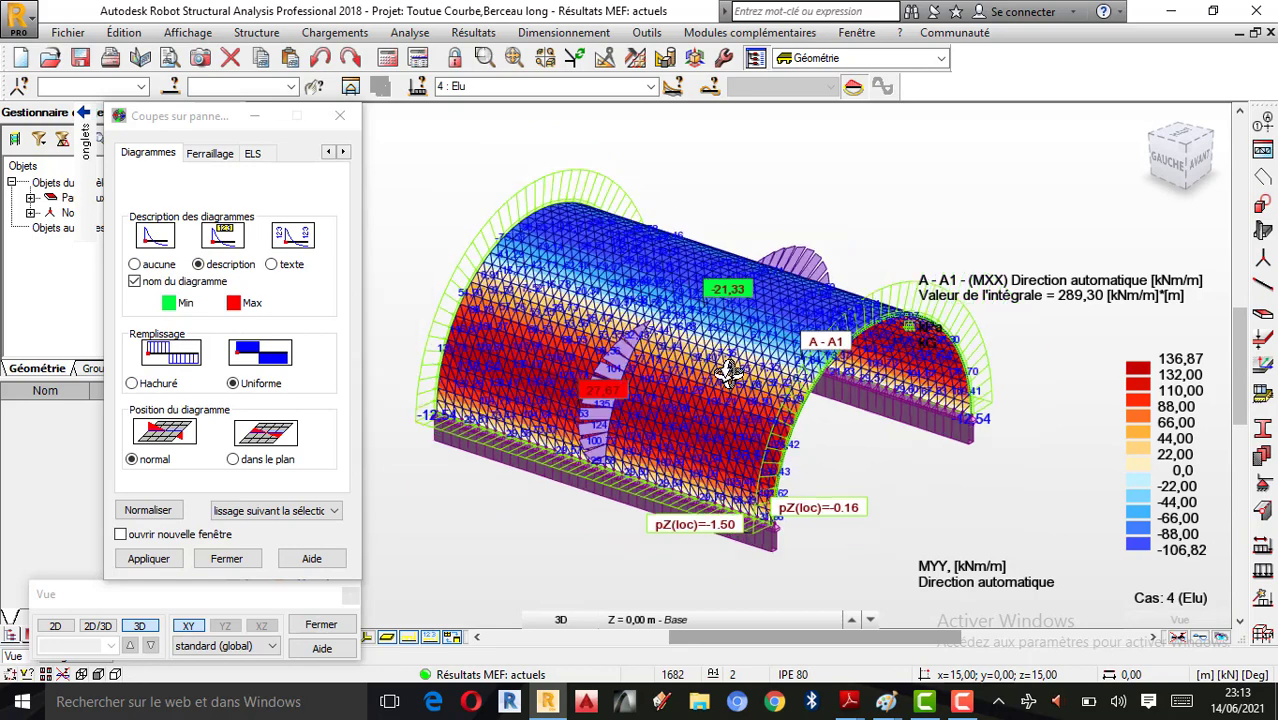
{"action": "scroll", "coordinate": [620, 333], "scroll_direction": "up", "scroll_amount": 1}
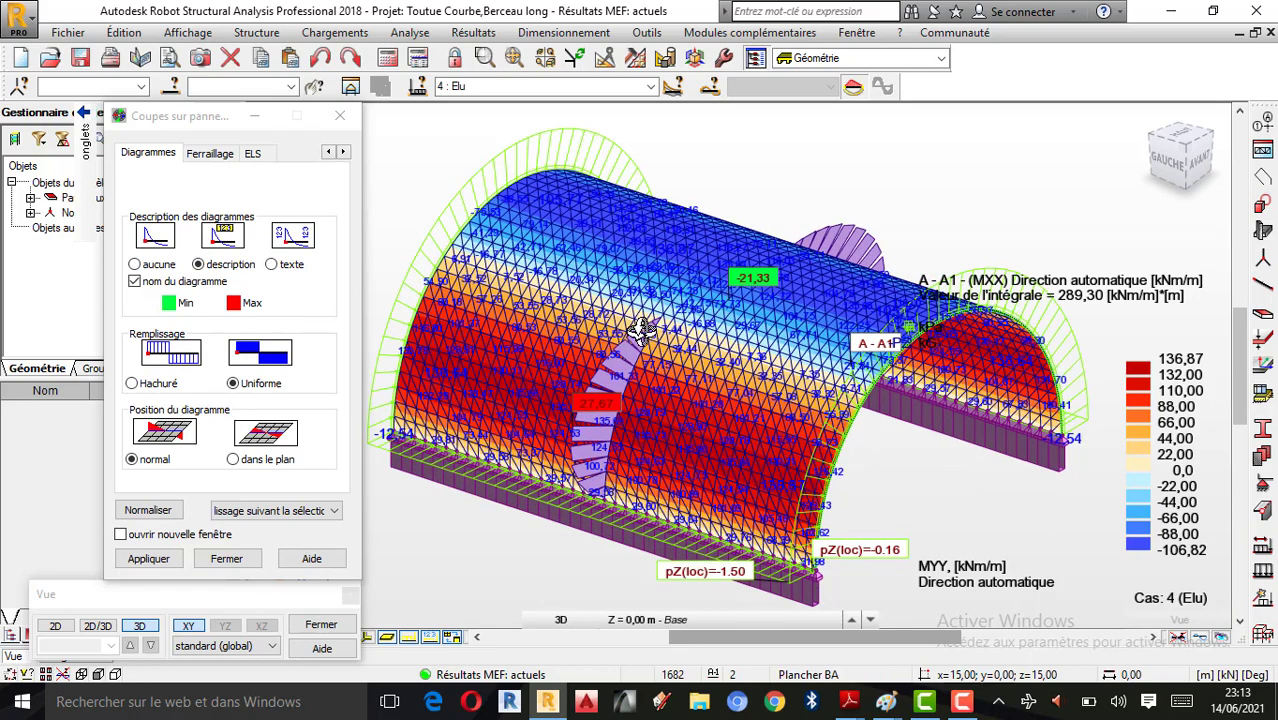